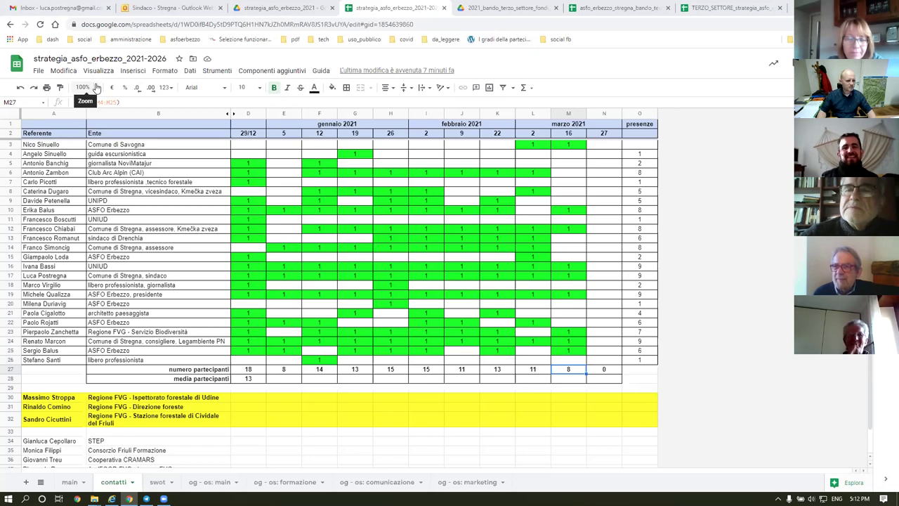
# Zoom the contatti attendance sheet to 150%, then settle on 125%.
pyautogui.click(84, 87)
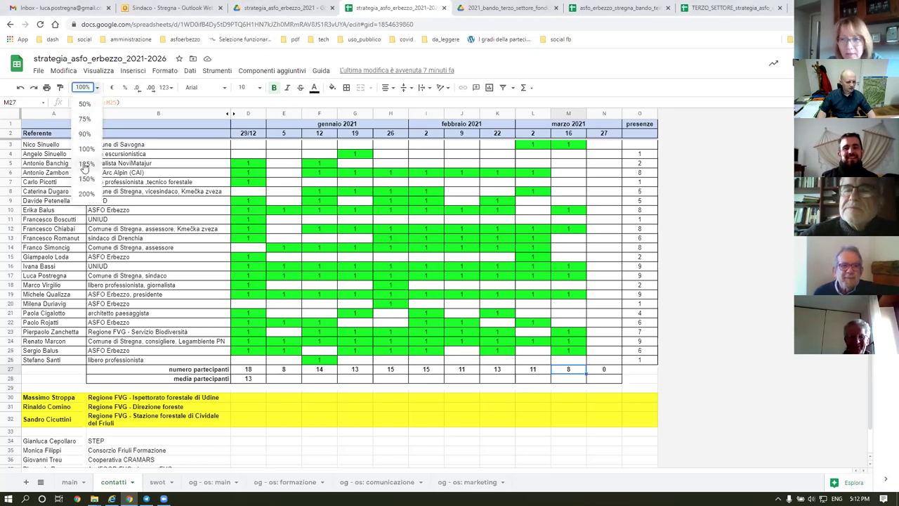
pyautogui.click(85, 178)
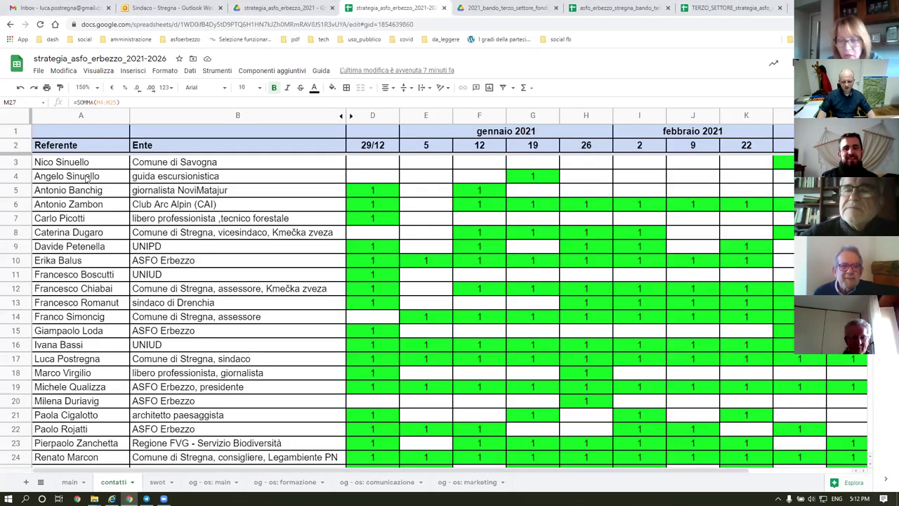
pyautogui.click(84, 87)
pyautogui.click(86, 165)
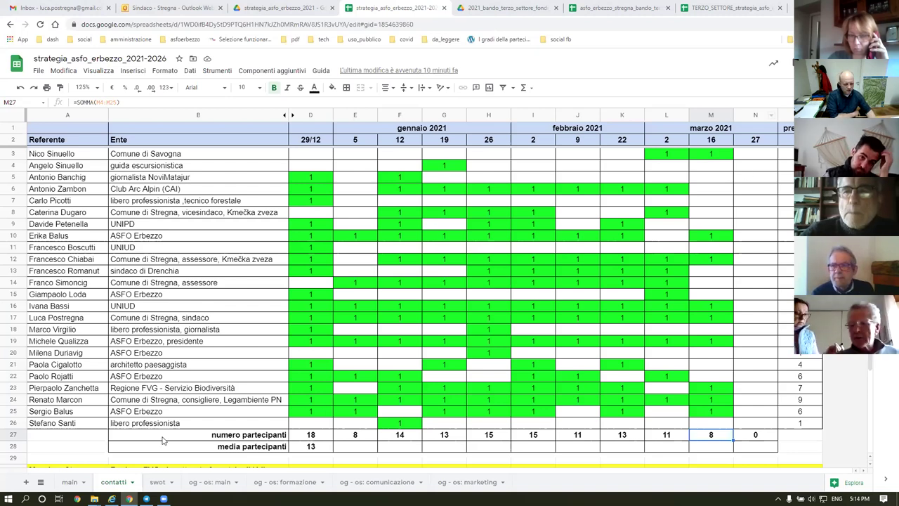
# On the swot sheet, prefix C20's weakness with 'manca' to read 'manca premio di conferimento'.
pyautogui.click(156, 483)
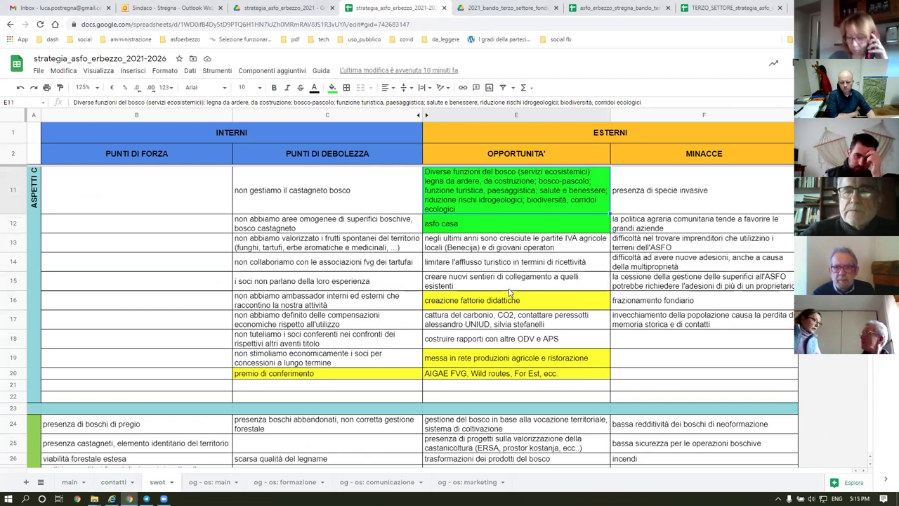
pyautogui.scroll(-3, 510, 292)
pyautogui.scroll(5, 511, 291)
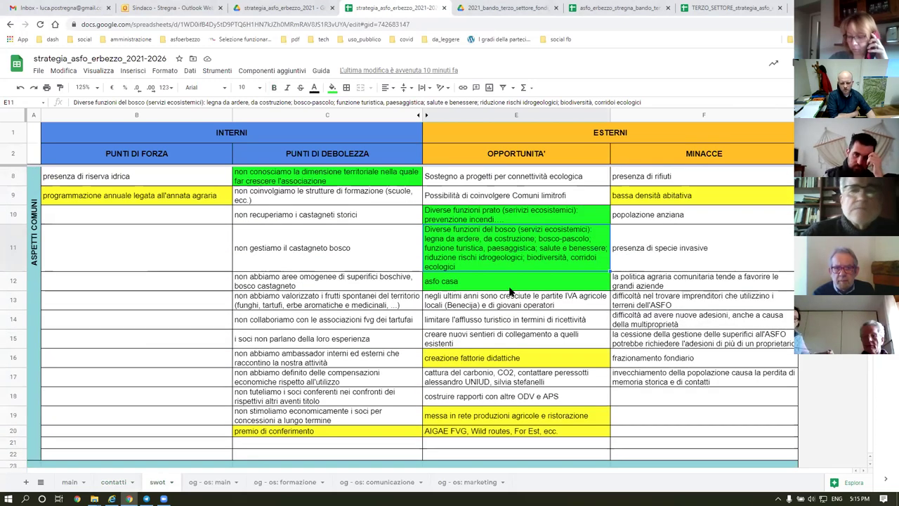
pyautogui.click(267, 436)
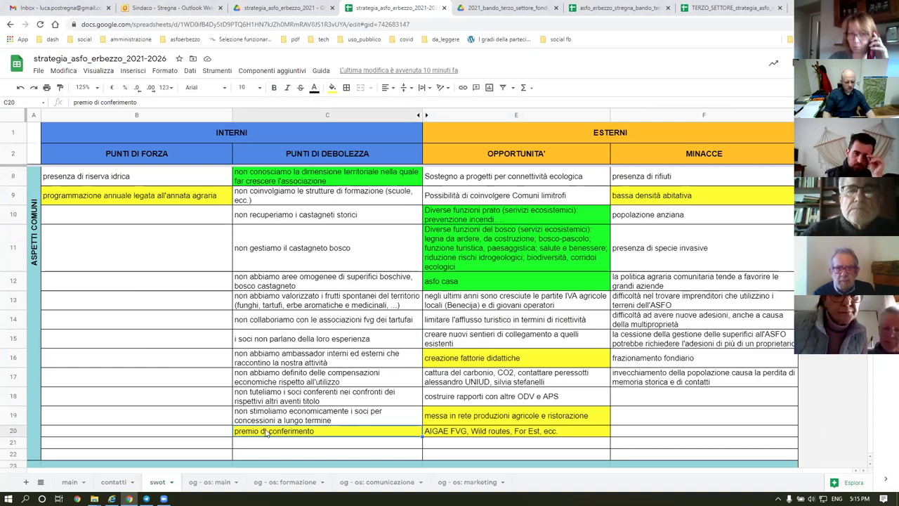
pyautogui.click(143, 102)
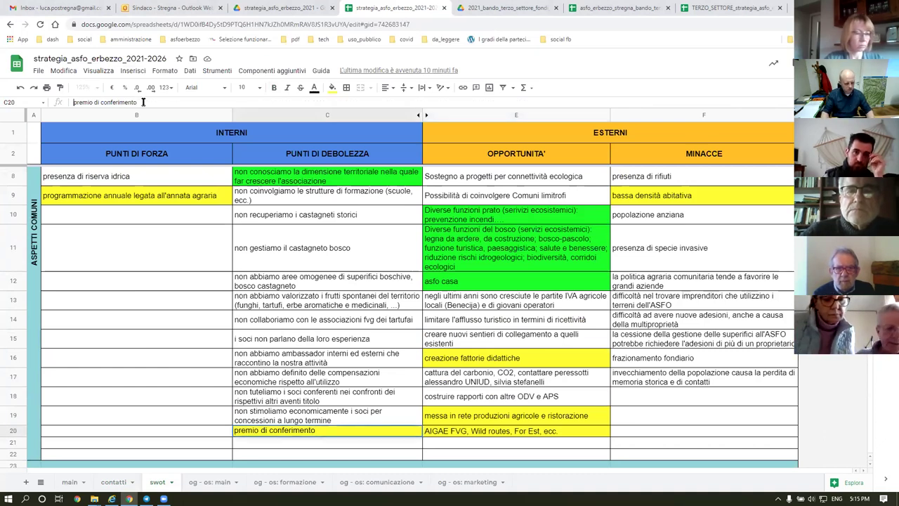
pyautogui.press('Home')
pyautogui.write('manca')
pyautogui.press('Return')
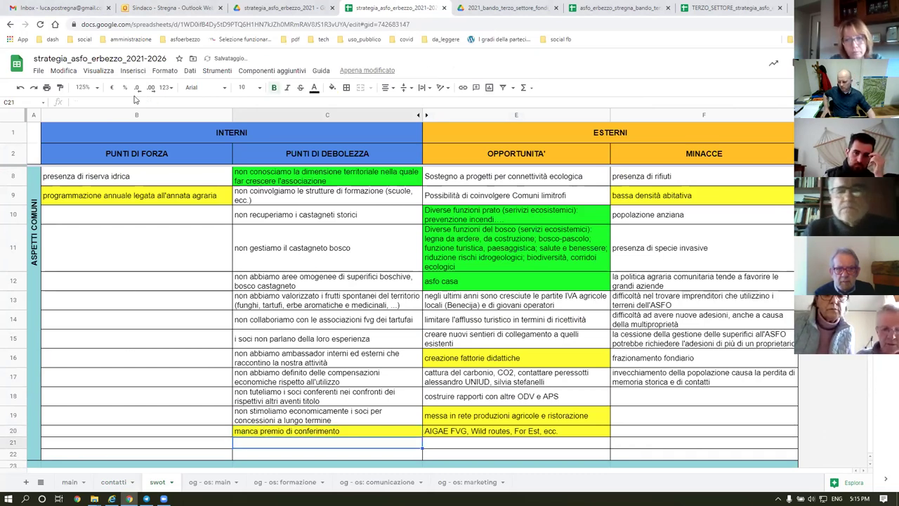
# Check C20, then review the opportunities in E20, E19 and E16 (creazione fattorie didattiche).
pyautogui.click(259, 434)
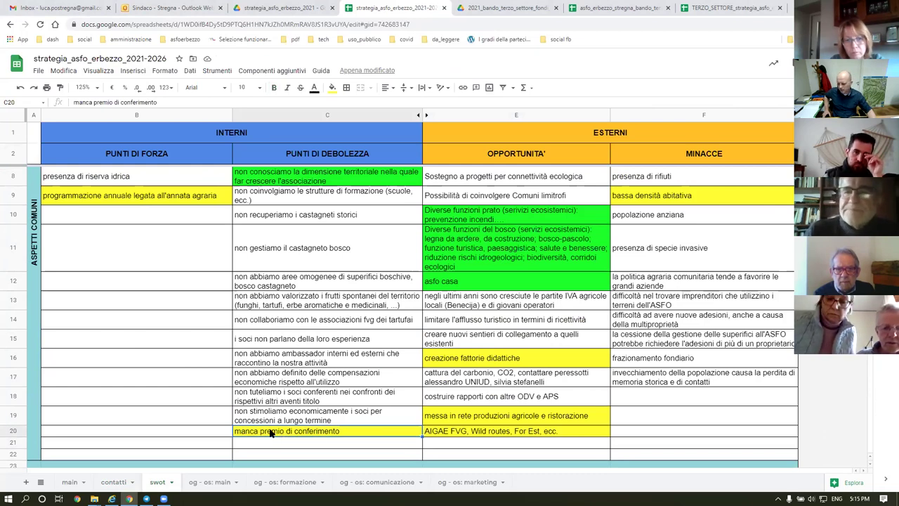
pyautogui.click(491, 435)
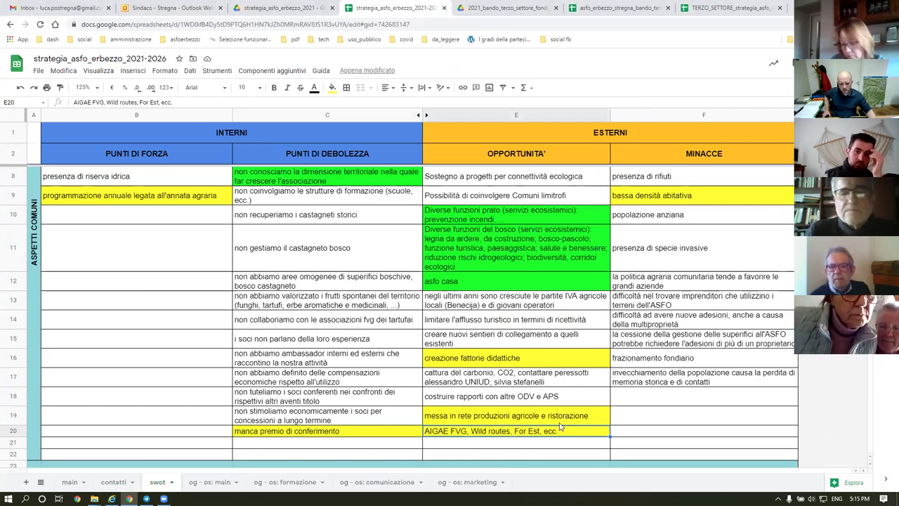
pyautogui.click(478, 423)
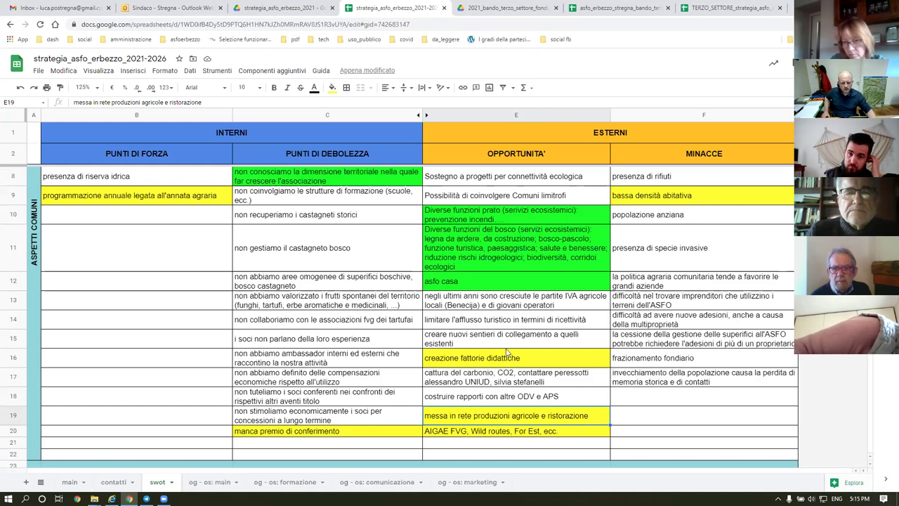
pyautogui.click(482, 361)
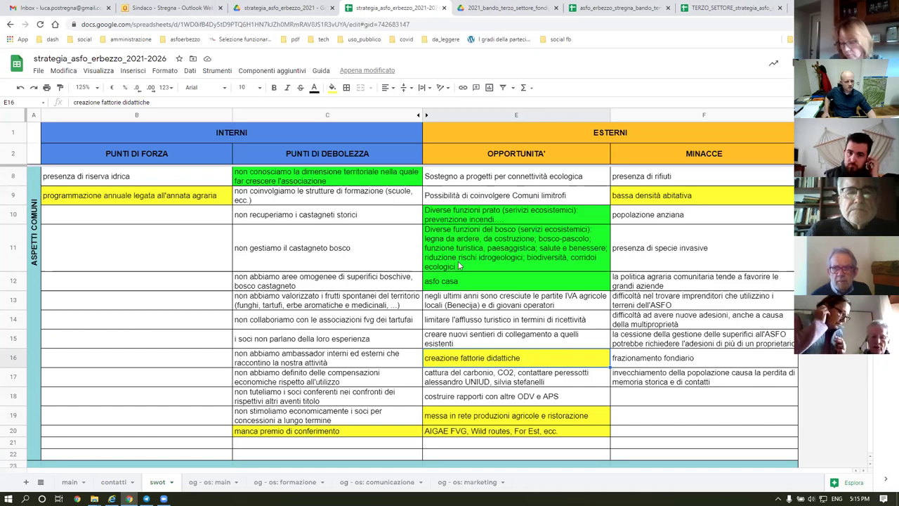
pyautogui.scroll(5, 184, 236)
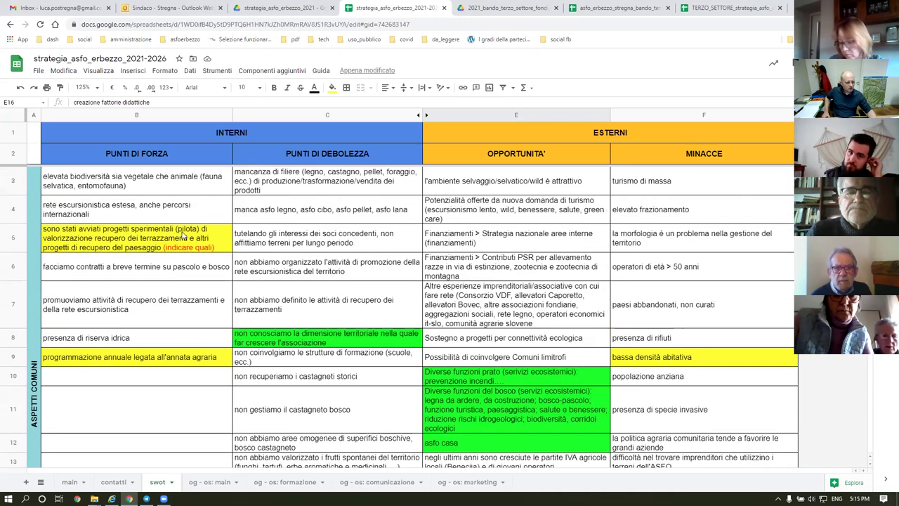
pyautogui.click(99, 242)
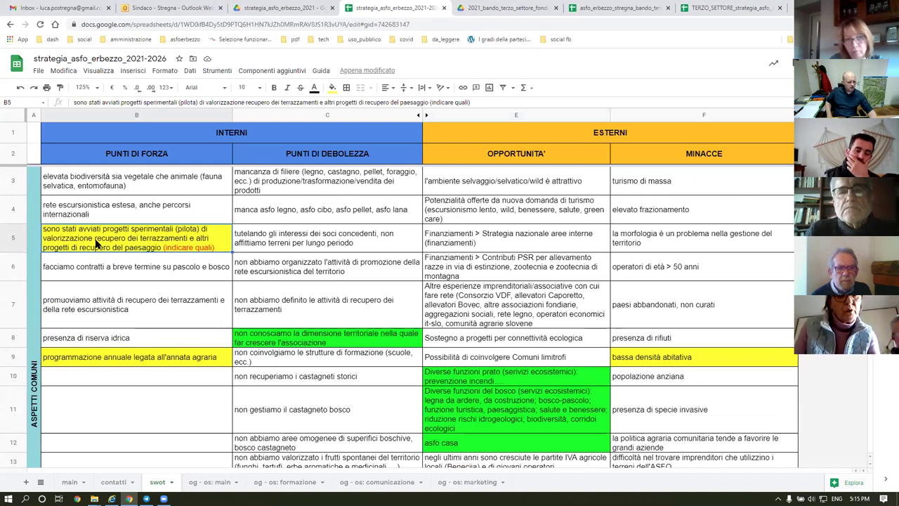
pyautogui.click(100, 362)
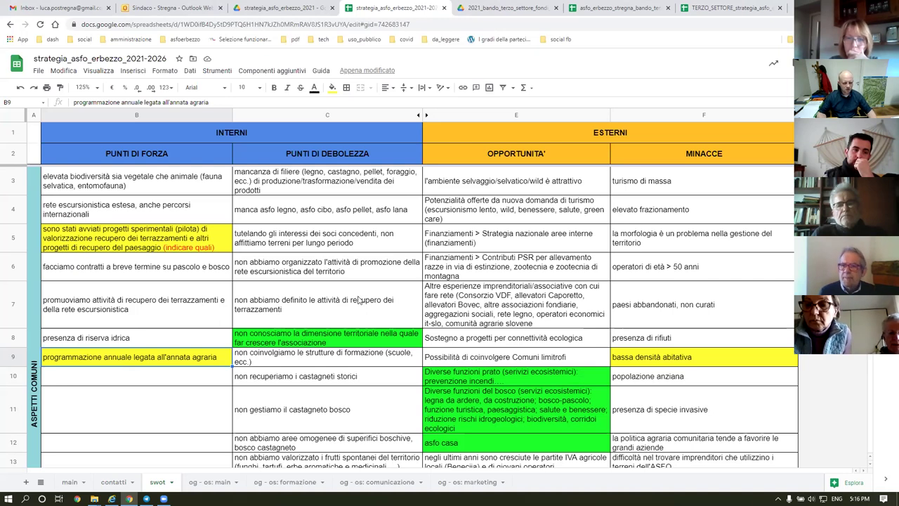
# Review the swot weaknesses in C9 and C10 and the strength in B9.
pyautogui.scroll(-3, 360, 301)
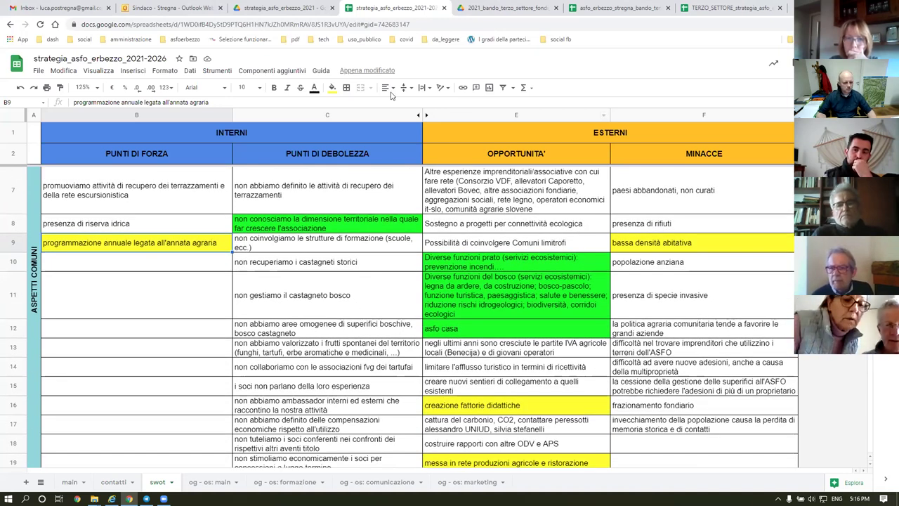
pyautogui.click(239, 247)
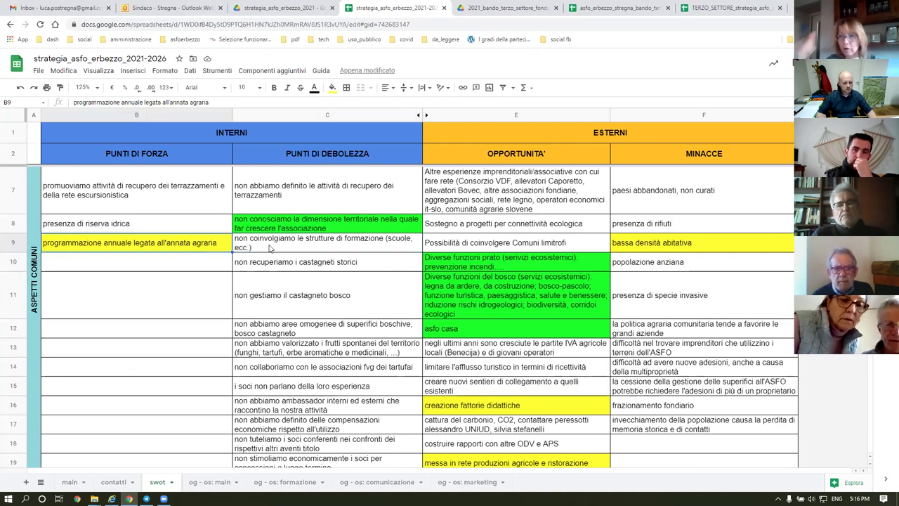
pyautogui.click(270, 265)
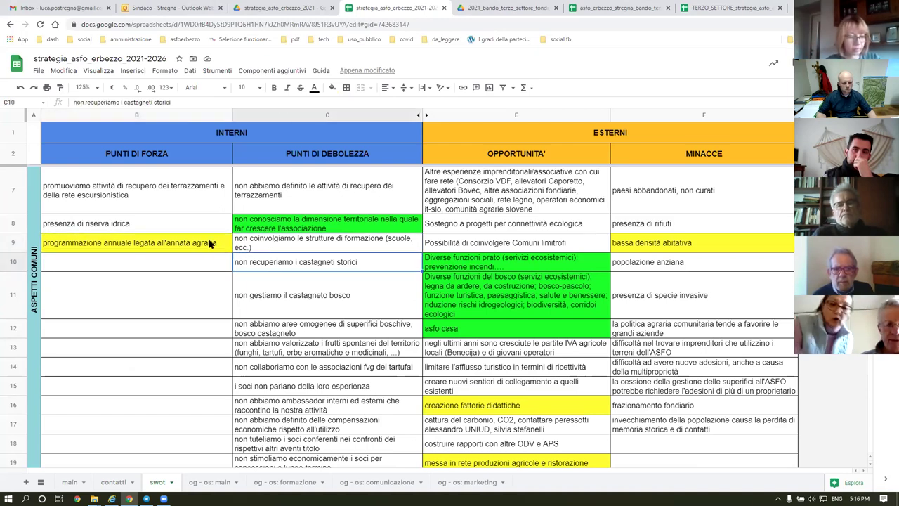
pyautogui.click(259, 246)
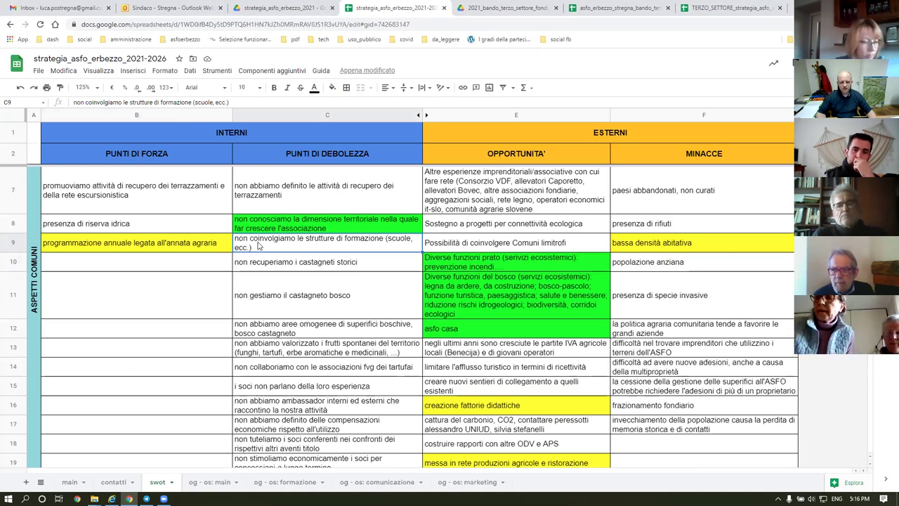
pyautogui.click(119, 246)
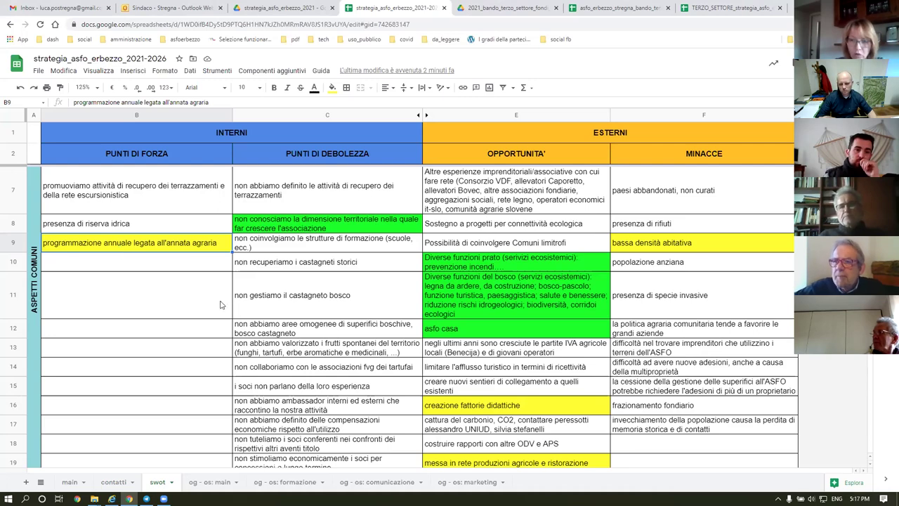
# Move down the swot sheet and switch to the 'og - os: main' sheet.
pyautogui.scroll(-2, 417, 269)
pyautogui.scroll(-10, 417, 269)
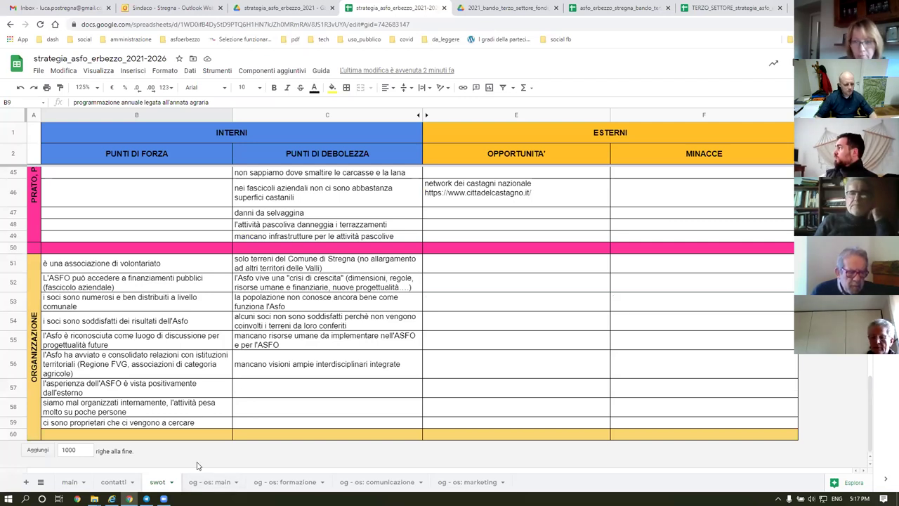
pyautogui.click(205, 482)
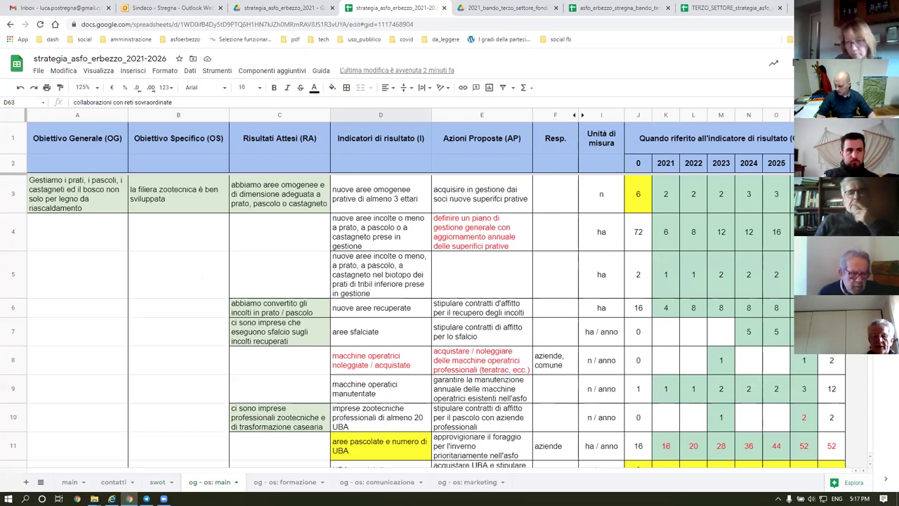
# On contatti, enter 1 in M8 for 16 March, then return to og - os: main.
pyautogui.click(120, 482)
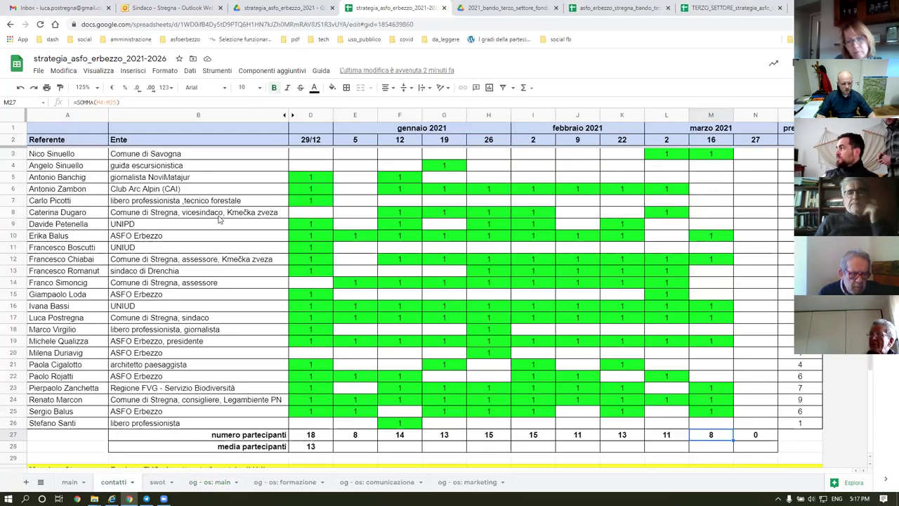
pyautogui.click(18, 214)
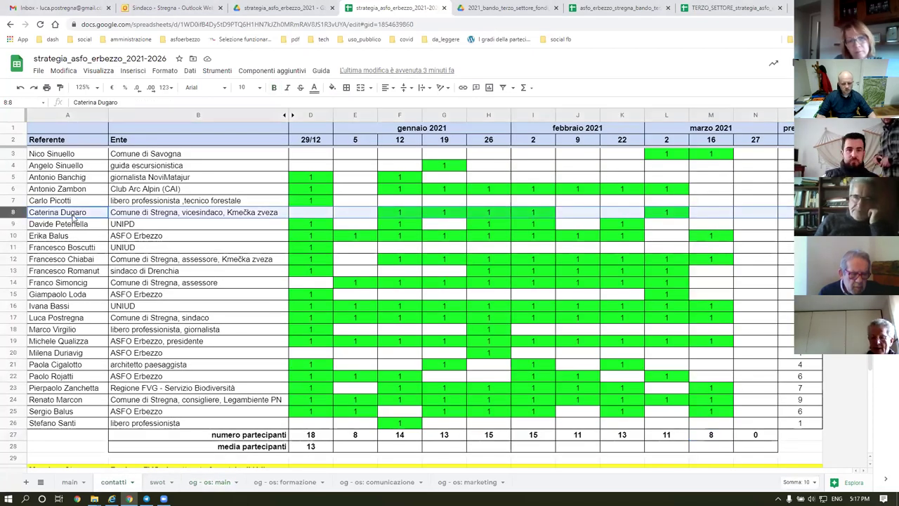
pyautogui.click(717, 216)
pyautogui.write('1')
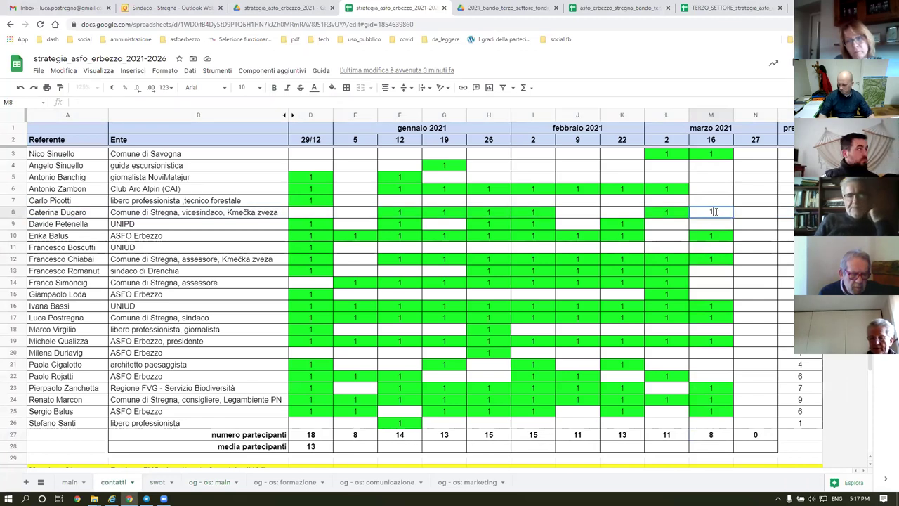
pyautogui.press('Return')
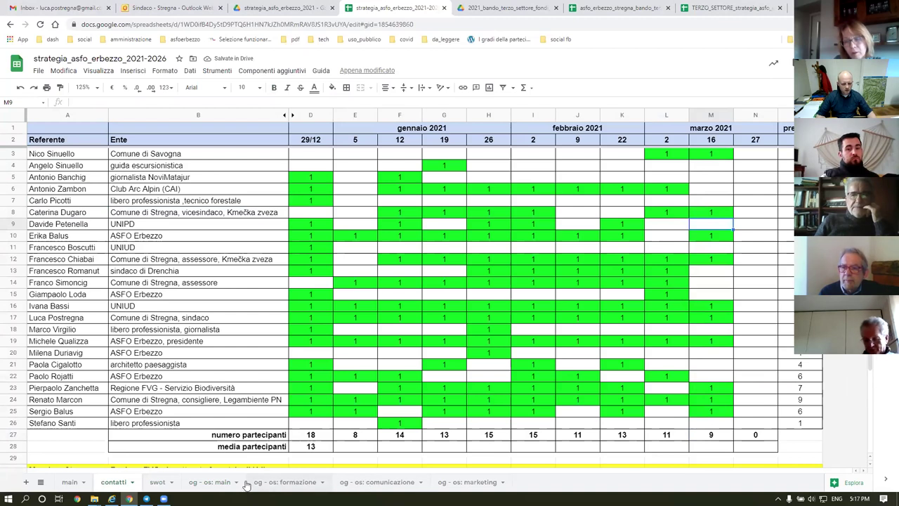
pyautogui.click(210, 483)
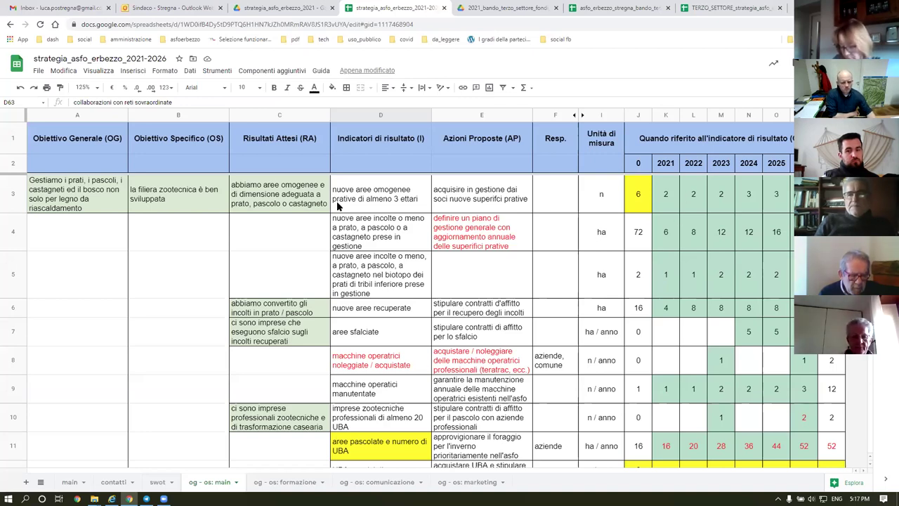
pyautogui.click(86, 193)
pyautogui.click(188, 206)
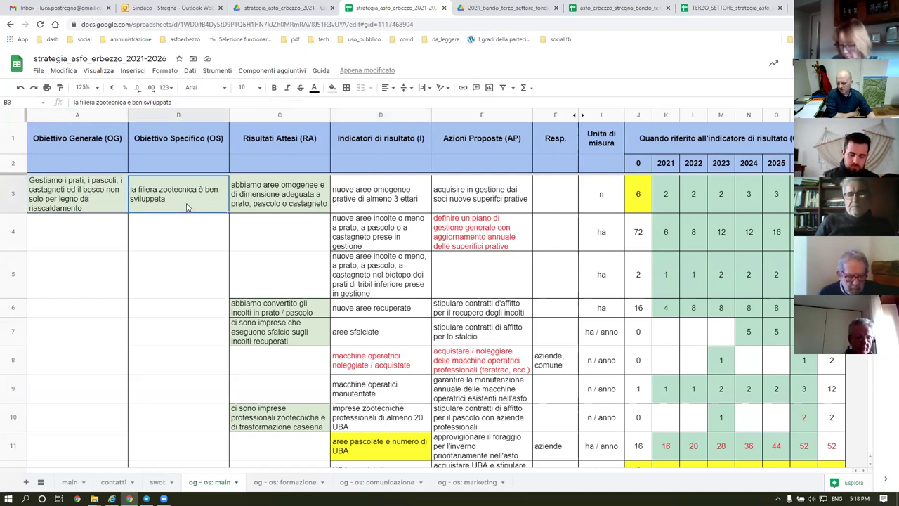
pyautogui.click(285, 194)
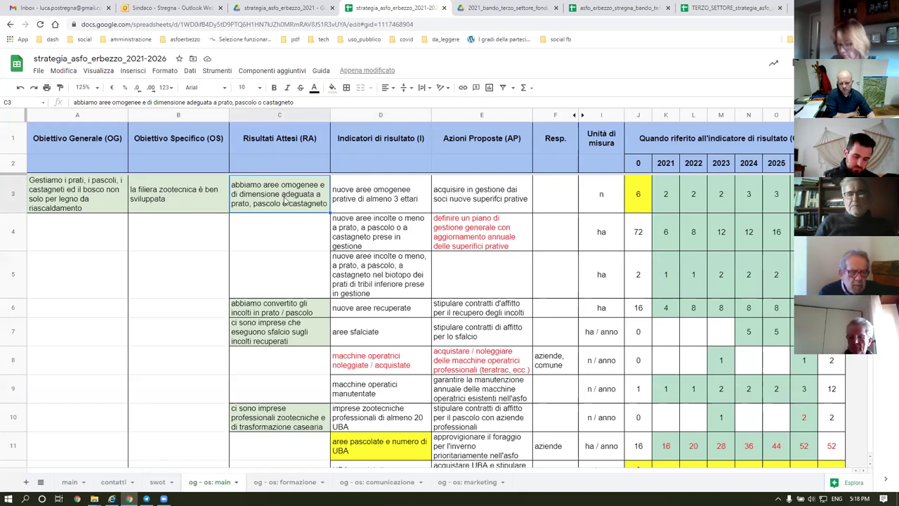
pyautogui.click(491, 204)
pyautogui.click(488, 239)
pyautogui.click(494, 203)
pyautogui.click(242, 203)
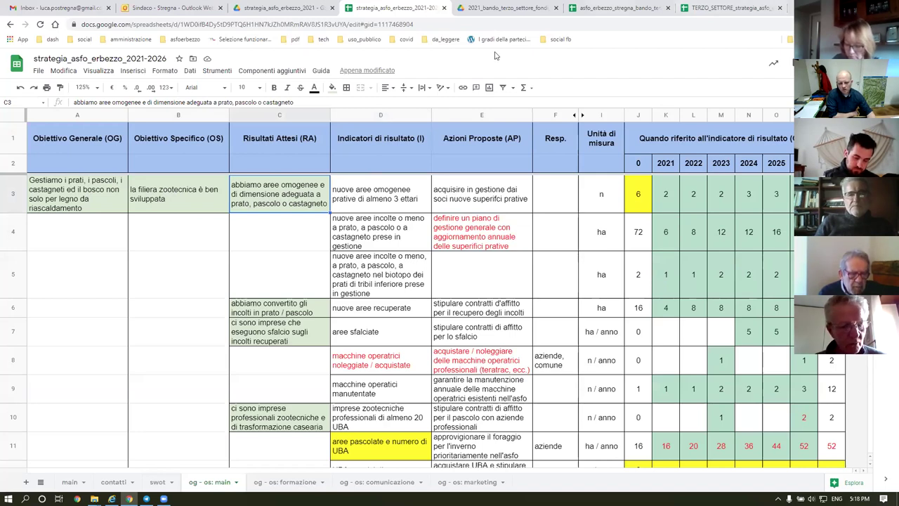
pyautogui.click(371, 194)
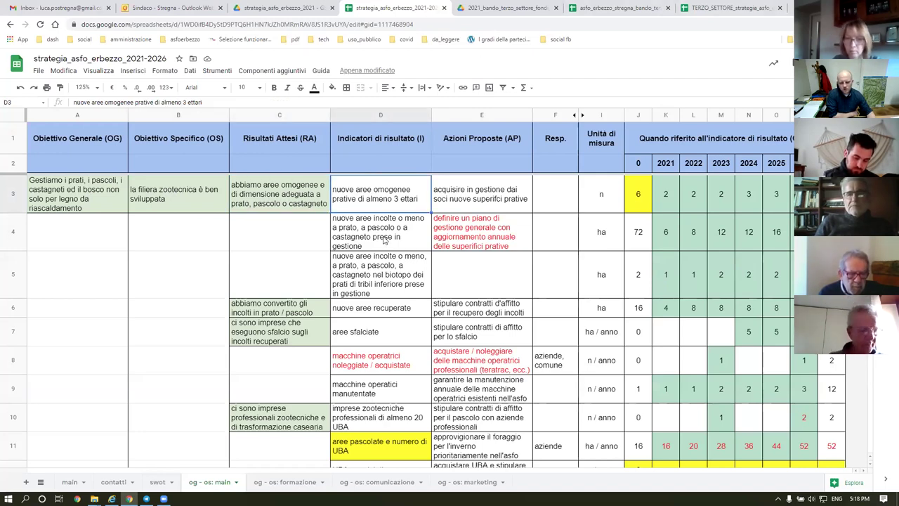
pyautogui.press('Down')
pyautogui.press('Down')
pyautogui.press('Up')
pyautogui.click(369, 199)
pyautogui.click(369, 241)
pyautogui.click(372, 274)
pyautogui.click(376, 200)
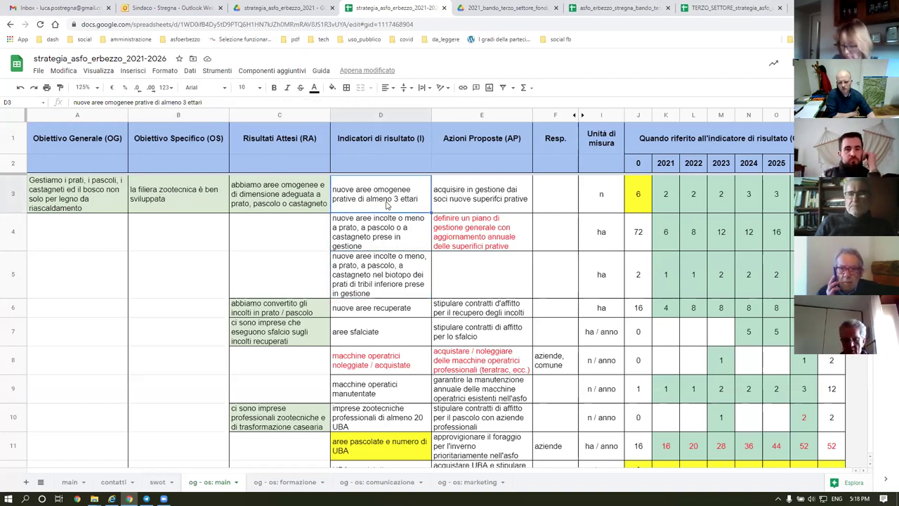
pyautogui.click(636, 194)
pyautogui.click(665, 203)
pyautogui.click(700, 208)
pyautogui.click(726, 194)
pyautogui.click(756, 203)
pyautogui.click(780, 195)
pyautogui.click(805, 195)
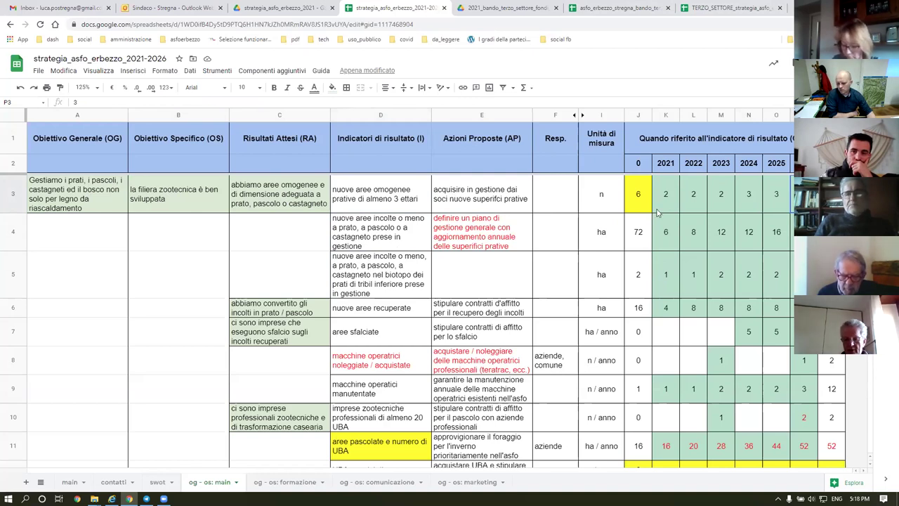
pyautogui.click(664, 203)
pyautogui.click(636, 202)
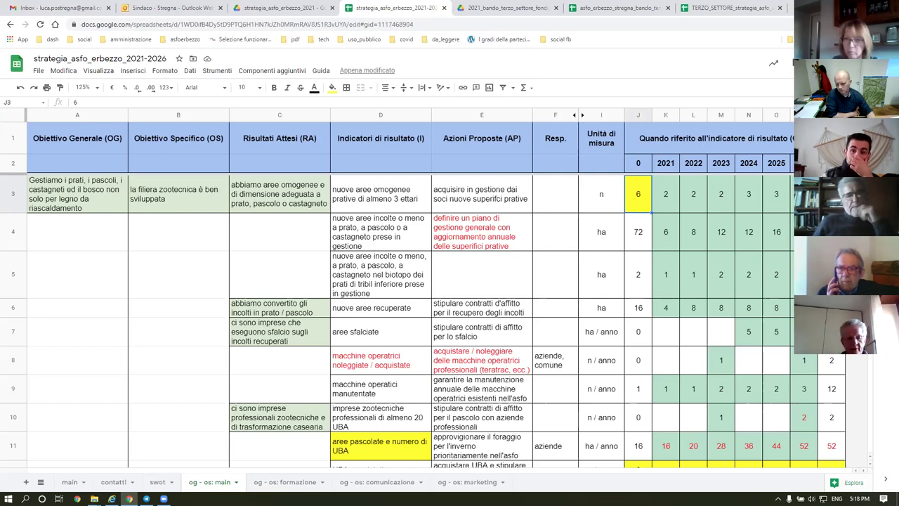
pyautogui.hotkey('ctrl', 'Right')
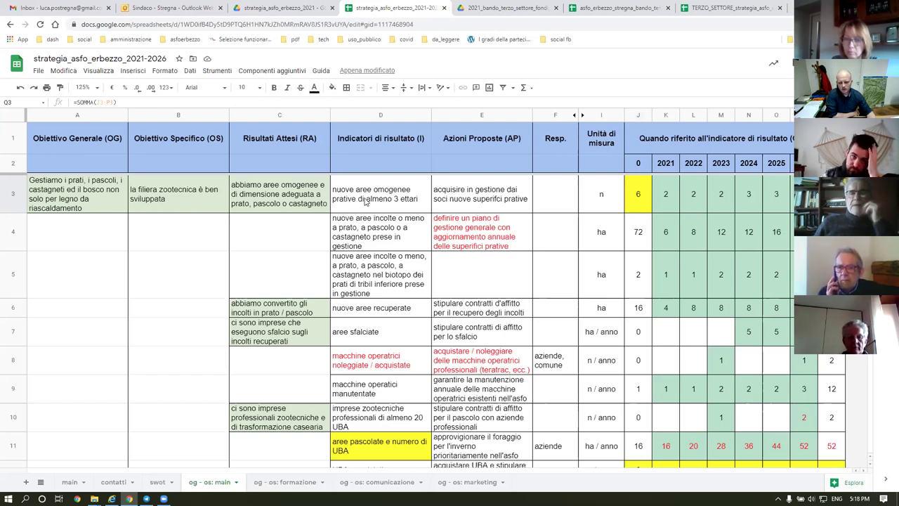
pyautogui.click(638, 196)
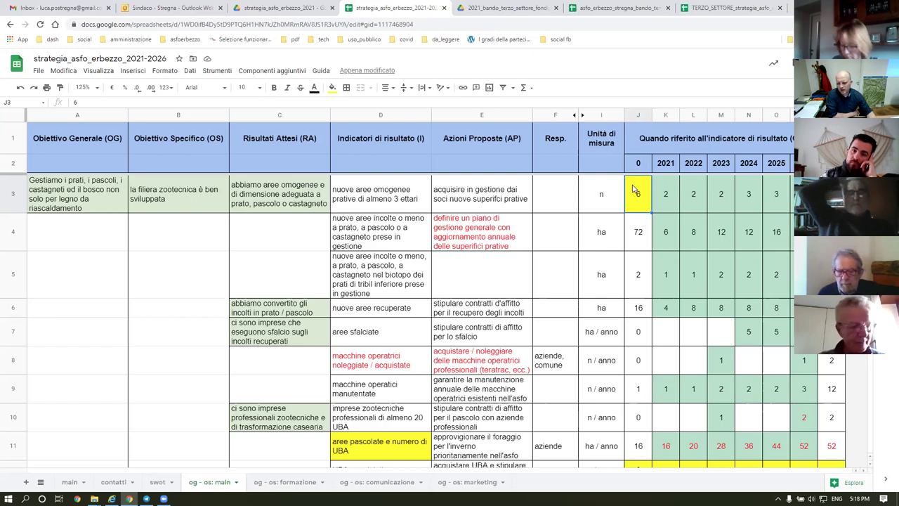
pyautogui.click(398, 202)
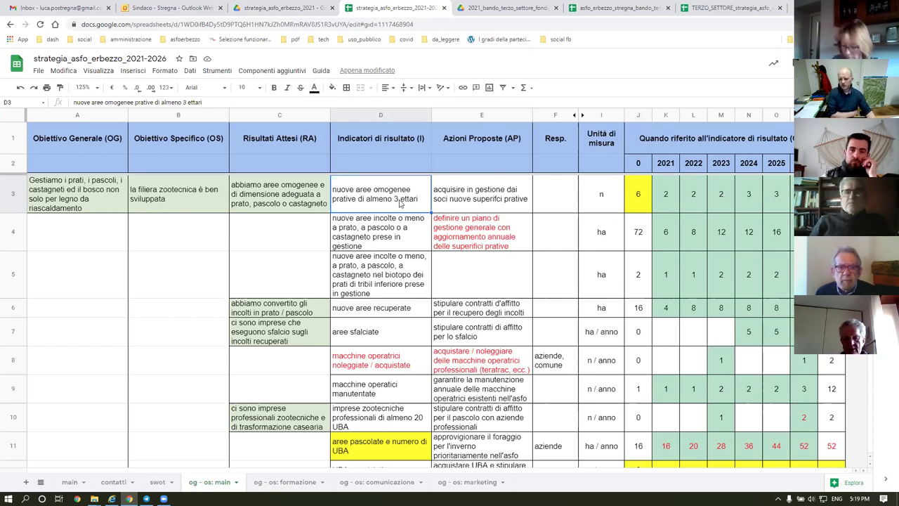
pyautogui.click(637, 200)
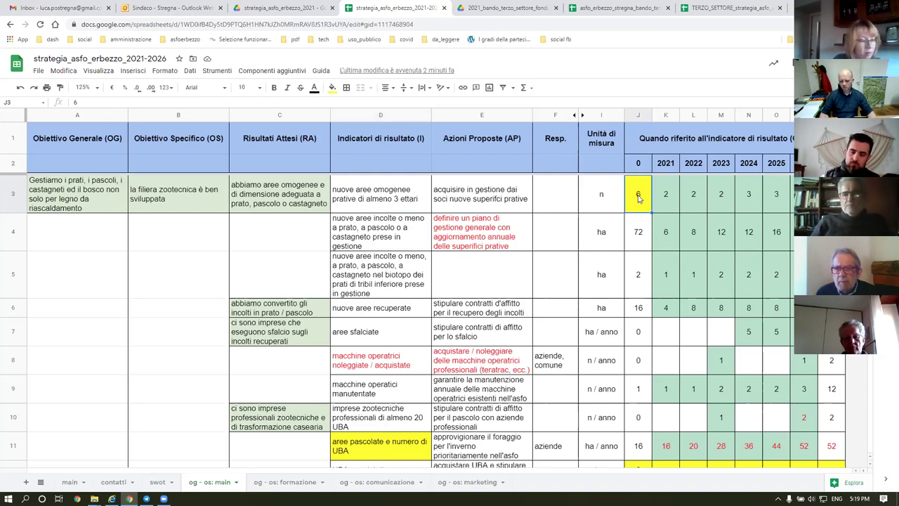
# Enter 8 as J3's meadow baseline, then review K3, J4, E4 and D8.
pyautogui.write('8')
pyautogui.press('Return')
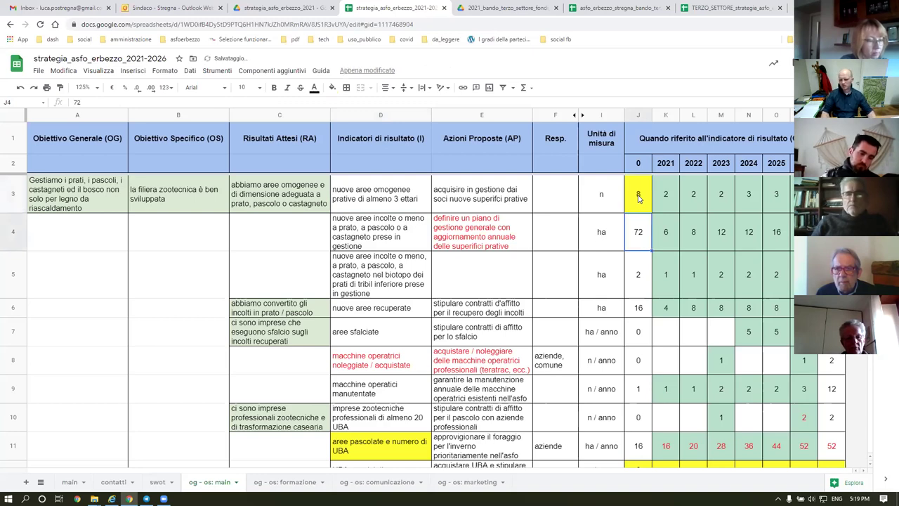
pyautogui.click(665, 197)
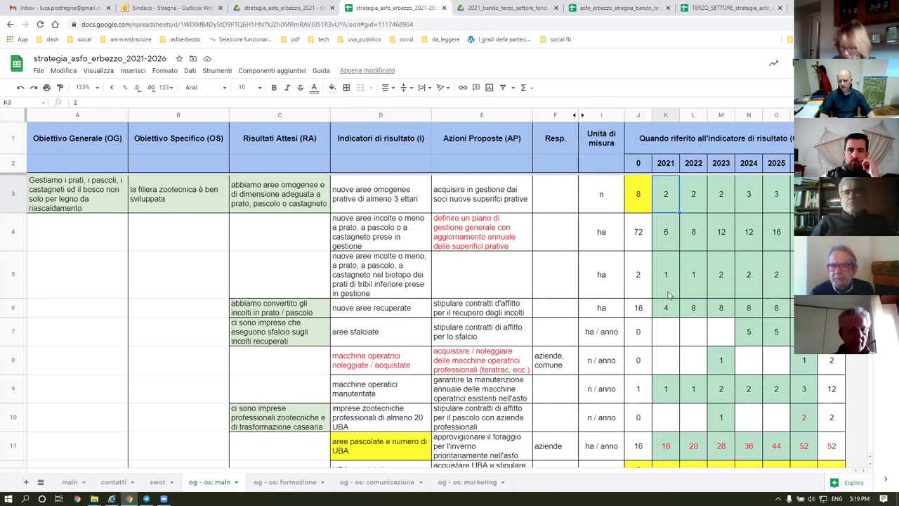
pyautogui.click(642, 237)
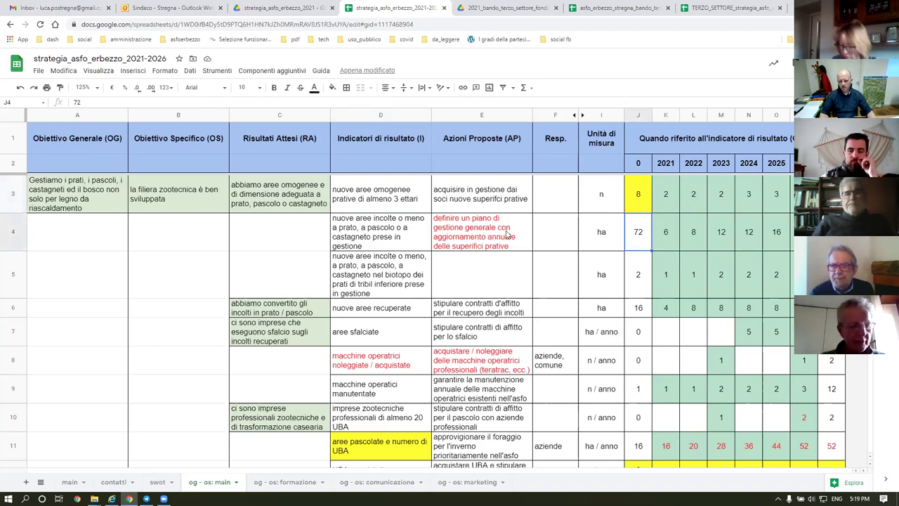
pyautogui.click(468, 245)
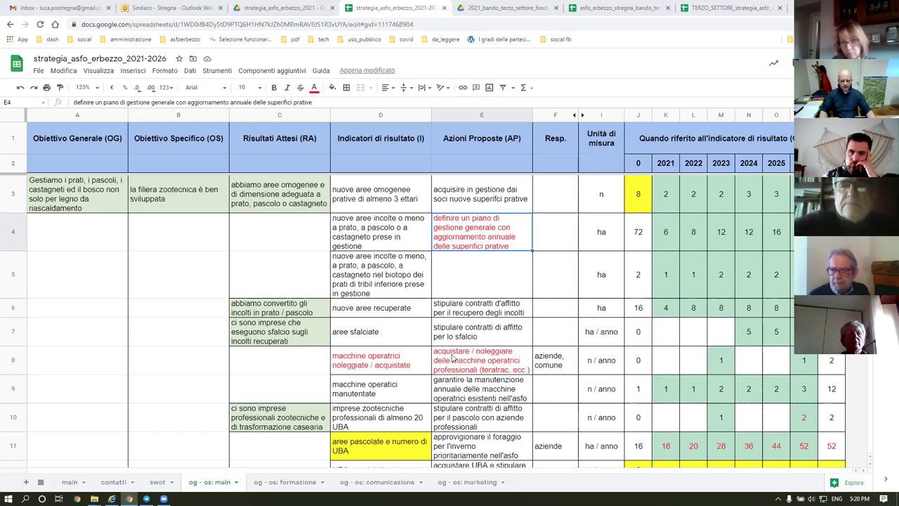
pyautogui.click(378, 364)
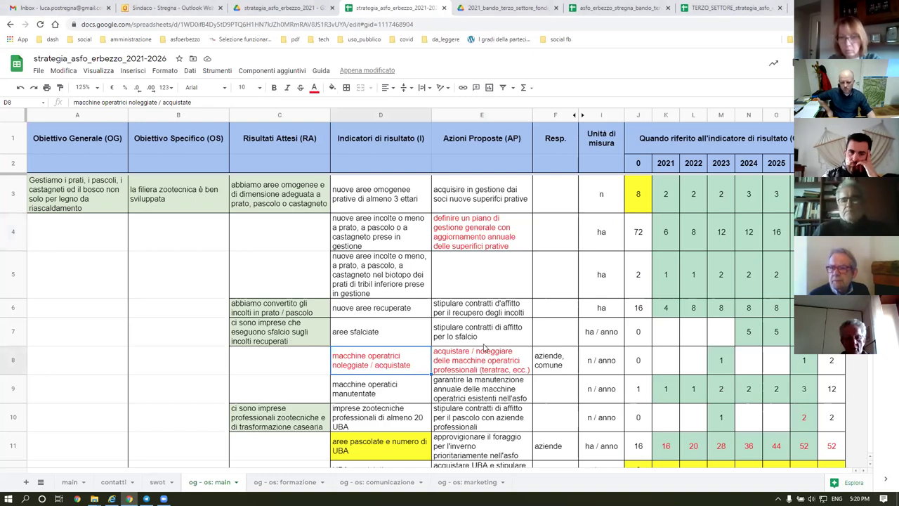
pyautogui.scroll(-3, 483, 346)
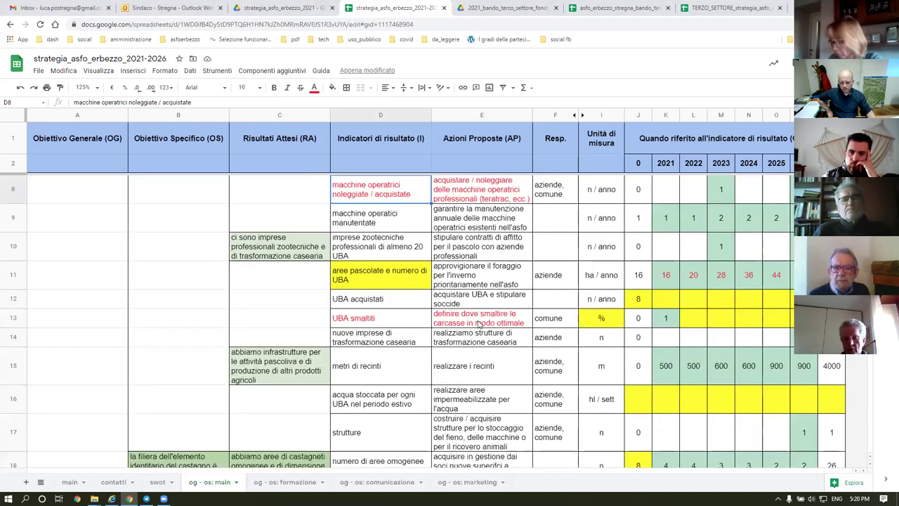
pyautogui.scroll(2, 480, 323)
pyautogui.scroll(2, 479, 323)
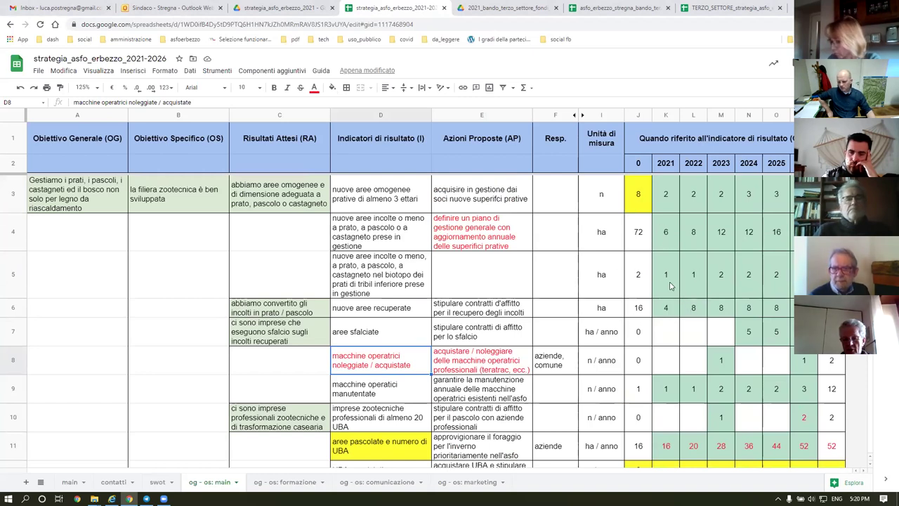
pyautogui.scroll(-2, 659, 350)
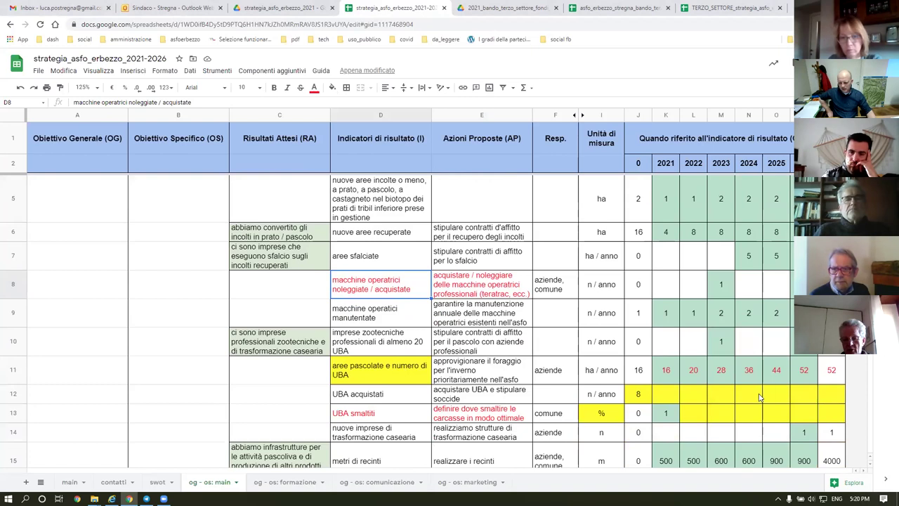
pyautogui.moveTo(799, 400); pyautogui.dragTo(664, 397)
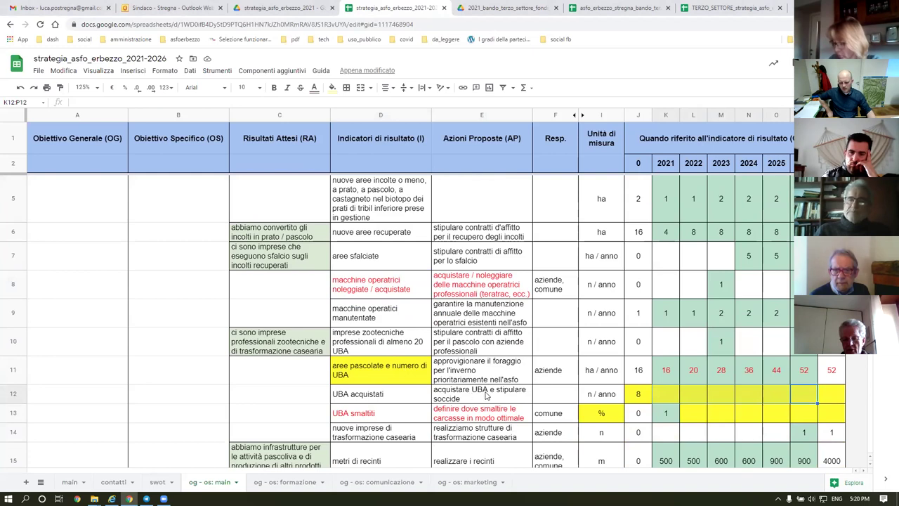
pyautogui.click(801, 395)
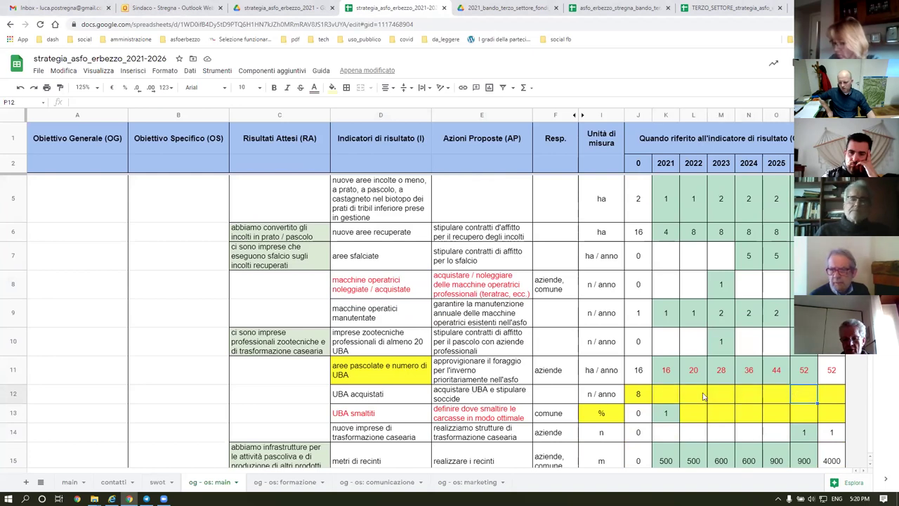
pyautogui.moveTo(638, 396); pyautogui.dragTo(803, 395)
pyautogui.scroll(1, 733, 284)
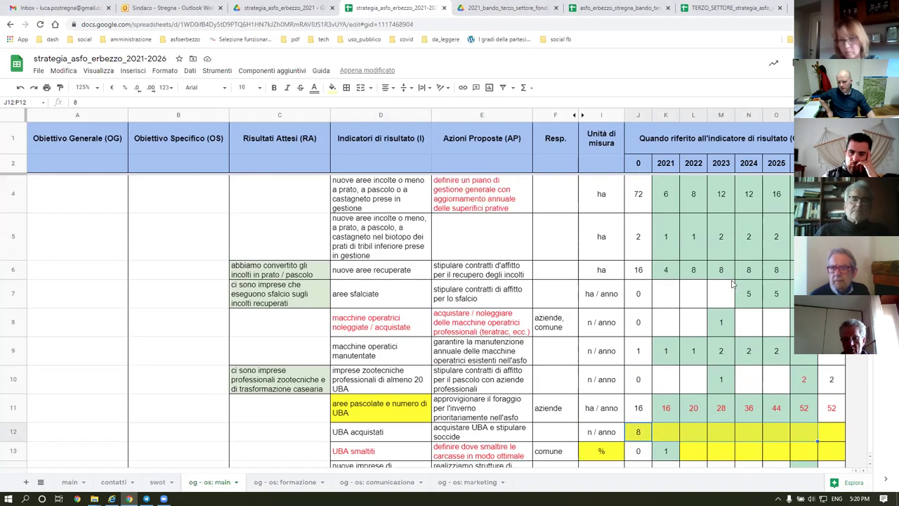
pyautogui.scroll(1, 733, 284)
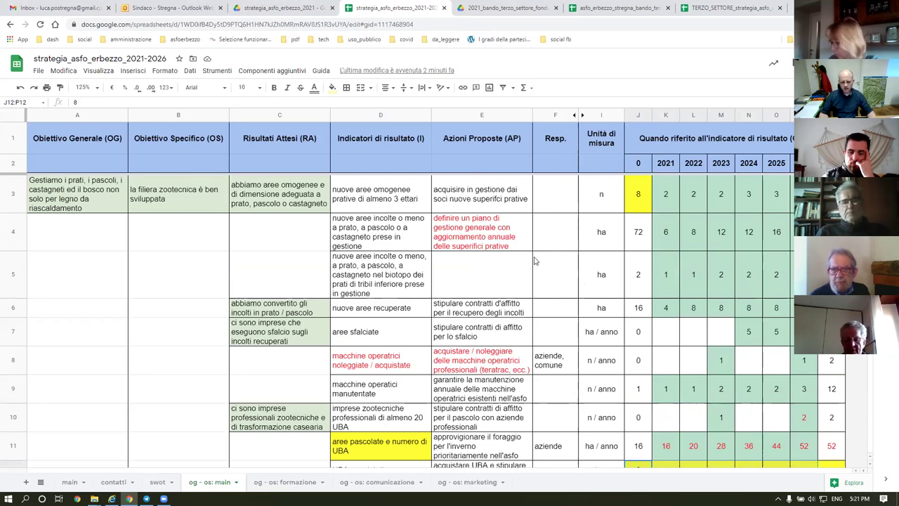
pyautogui.scroll(-1, 473, 258)
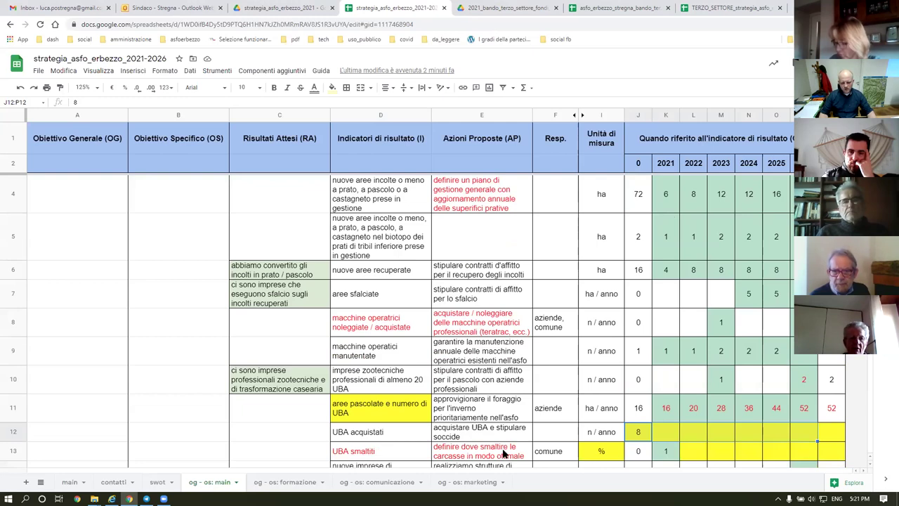
pyautogui.scroll(-2, 482, 298)
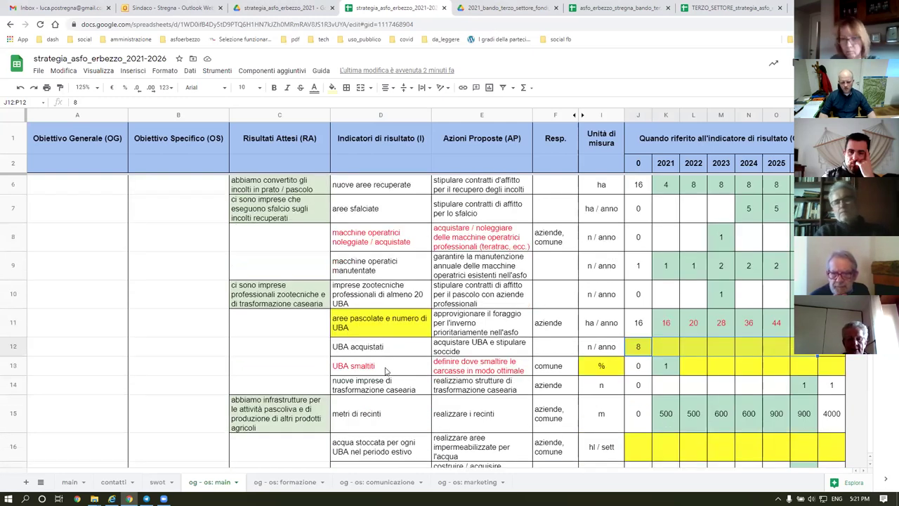
pyautogui.click(487, 369)
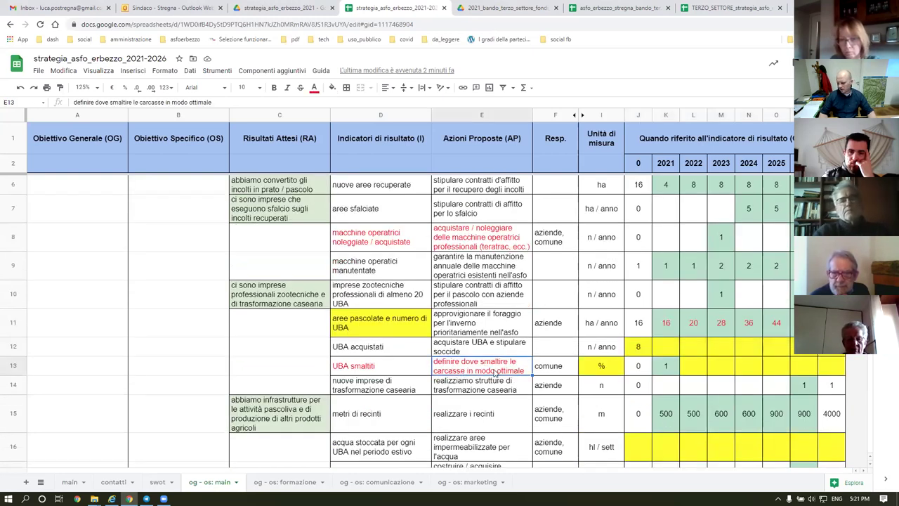
pyautogui.keyDown('shift'); pyautogui.click(379, 370); pyautogui.keyUp('shift')
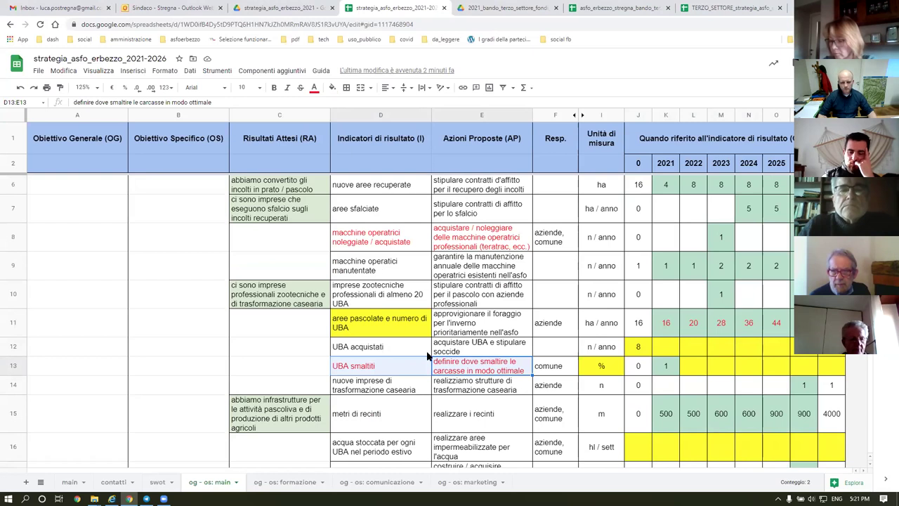
pyautogui.click(394, 369)
pyautogui.click(471, 368)
pyautogui.click(391, 370)
pyautogui.click(469, 371)
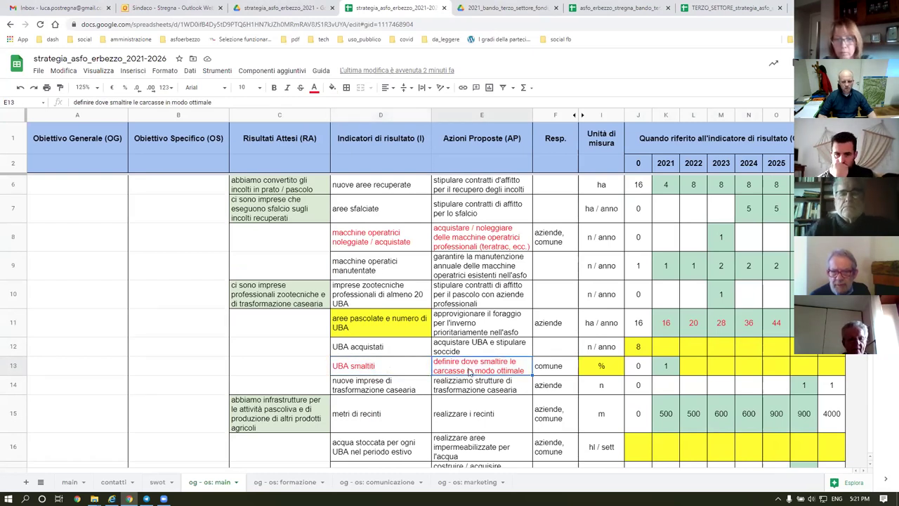
pyautogui.click(394, 371)
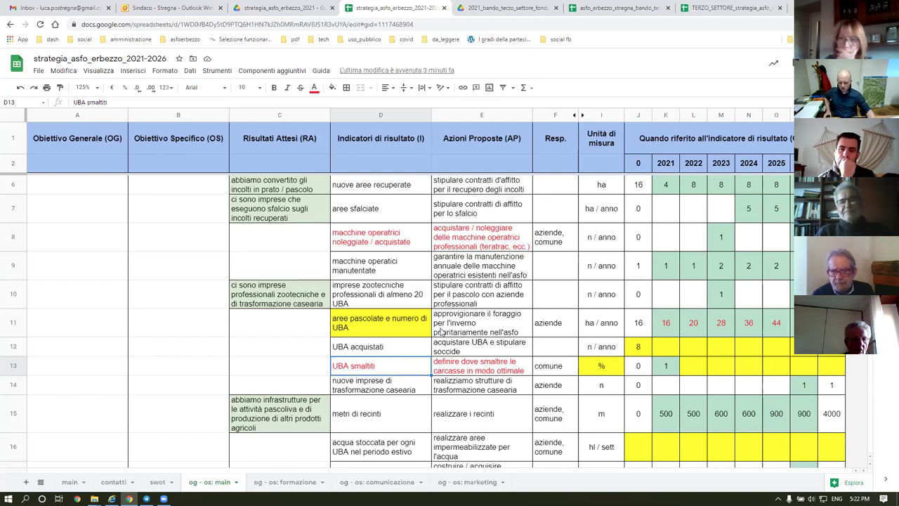
# Review the E8 machinery action, the D16 stored-water indicator and row 16's yellow cells.
pyautogui.click(472, 240)
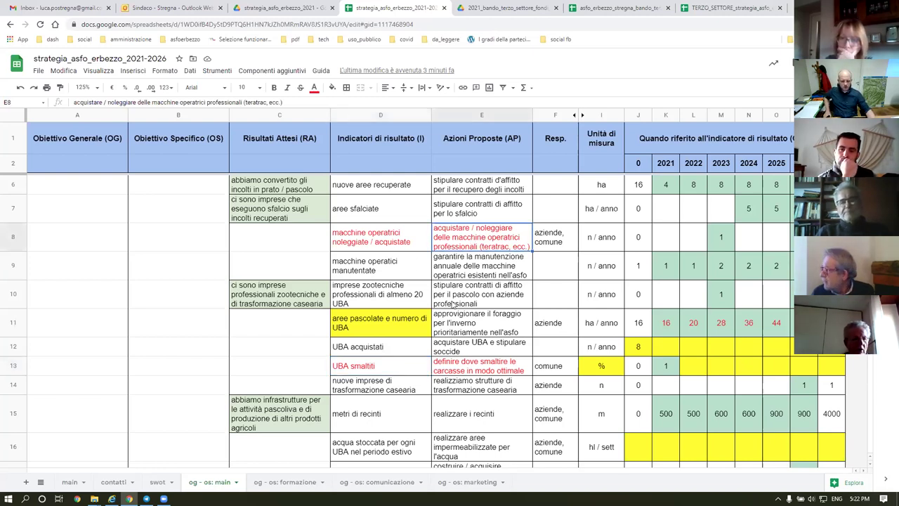
pyautogui.scroll(-1, 463, 299)
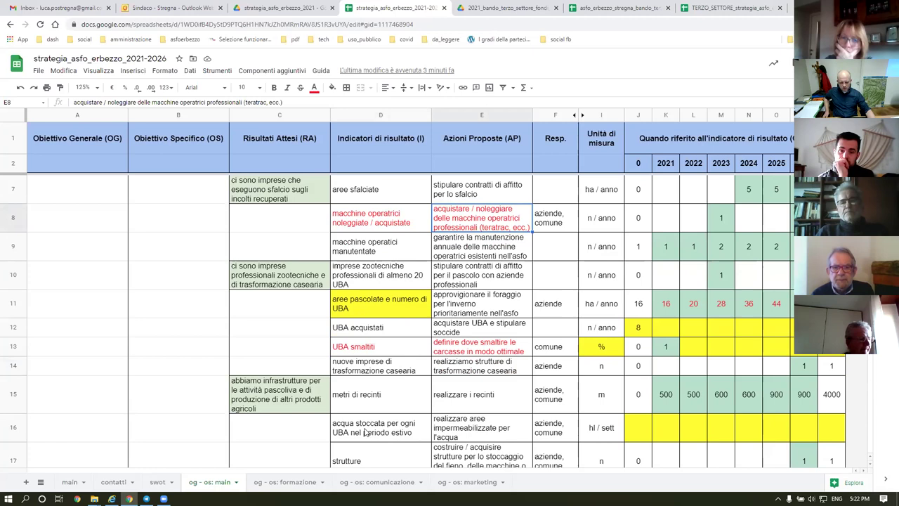
pyautogui.click(385, 432)
pyautogui.click(643, 430)
pyautogui.moveTo(676, 434); pyautogui.dragTo(833, 432)
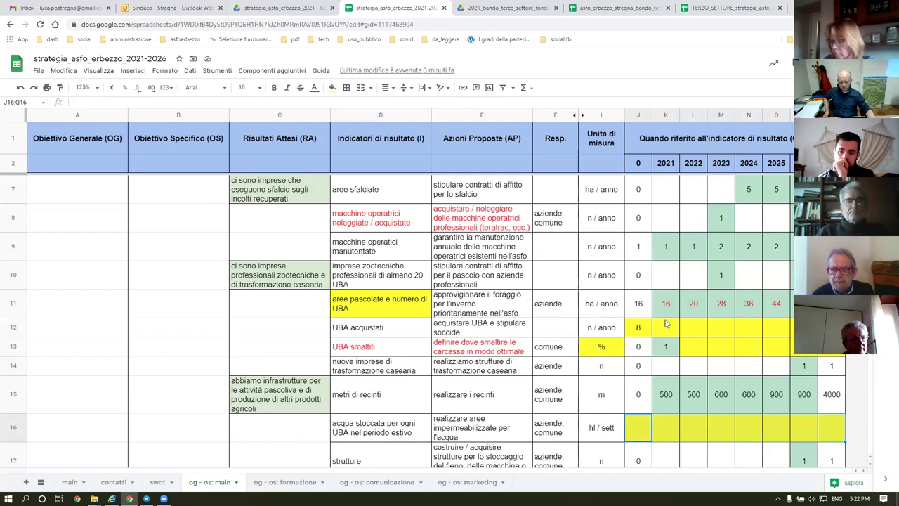
# Reset J18's fill to clear the yellow behind the chestnut-areas baseline of 8.
pyautogui.scroll(-3, 666, 323)
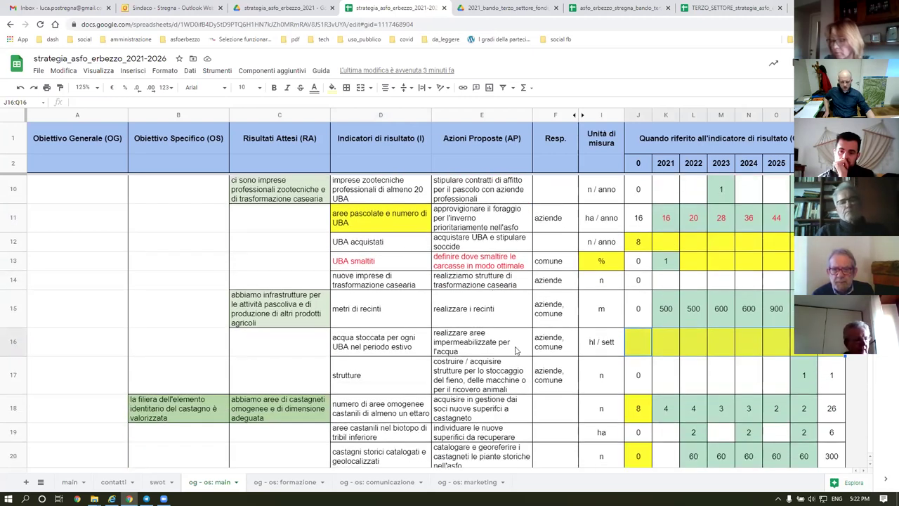
pyautogui.scroll(-1, 468, 367)
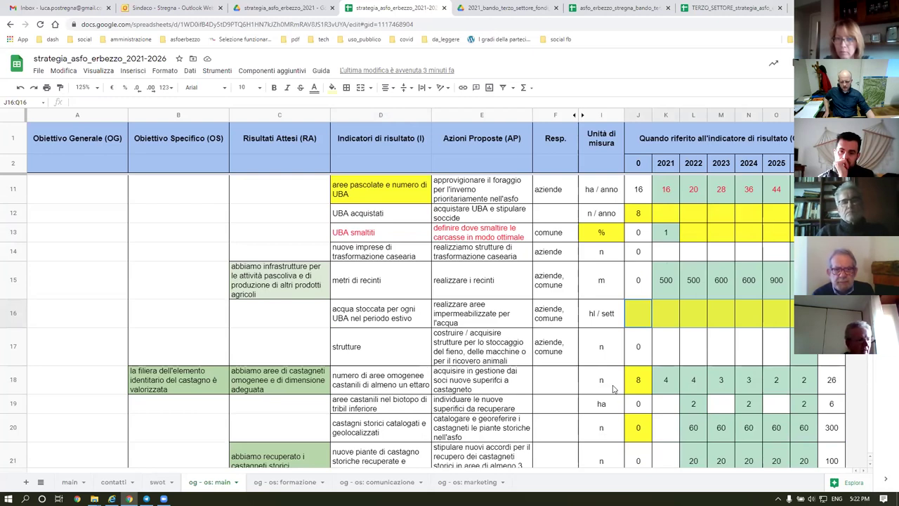
pyautogui.click(639, 381)
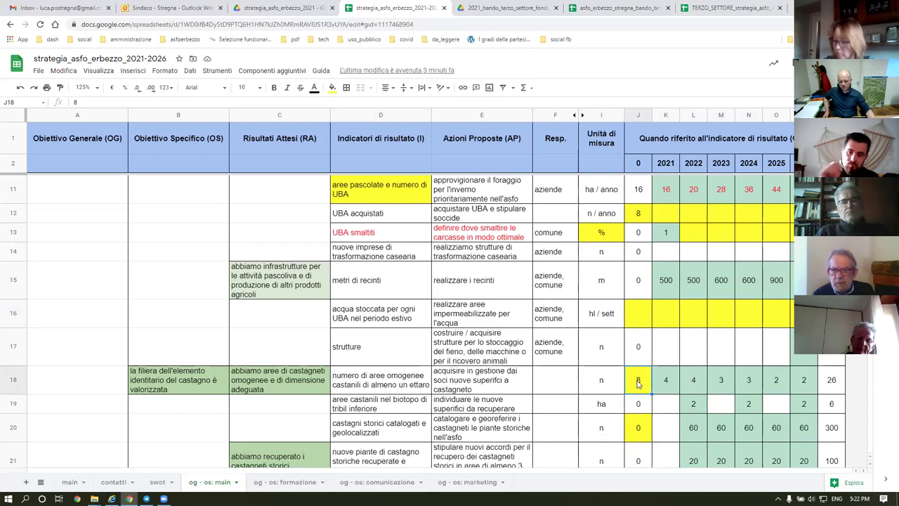
pyautogui.click(332, 87)
pyautogui.click(355, 106)
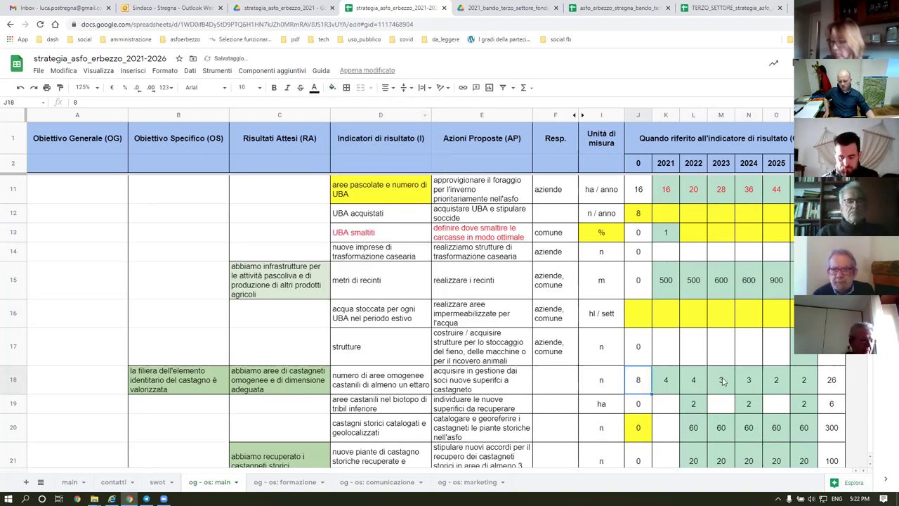
pyautogui.click(674, 380)
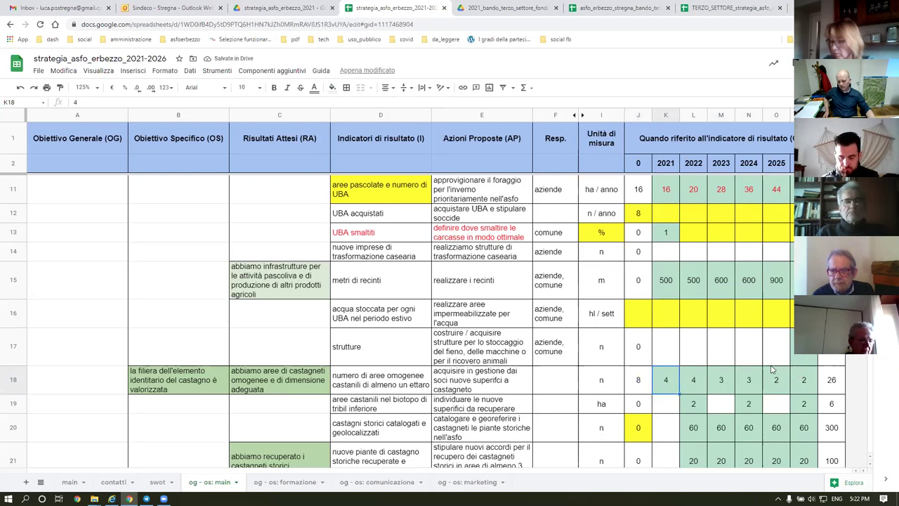
pyautogui.scroll(5, 695, 233)
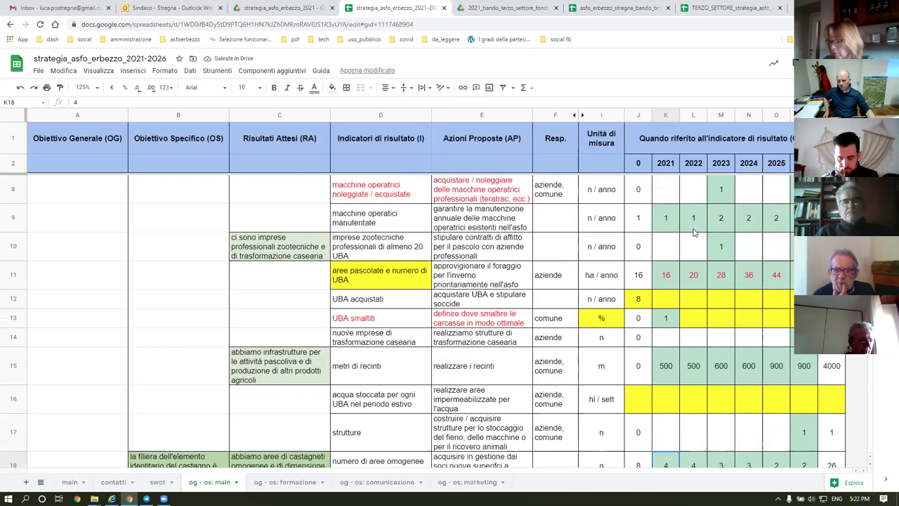
pyautogui.scroll(-5, 694, 232)
pyautogui.moveTo(665, 232); pyautogui.dragTo(689, 373)
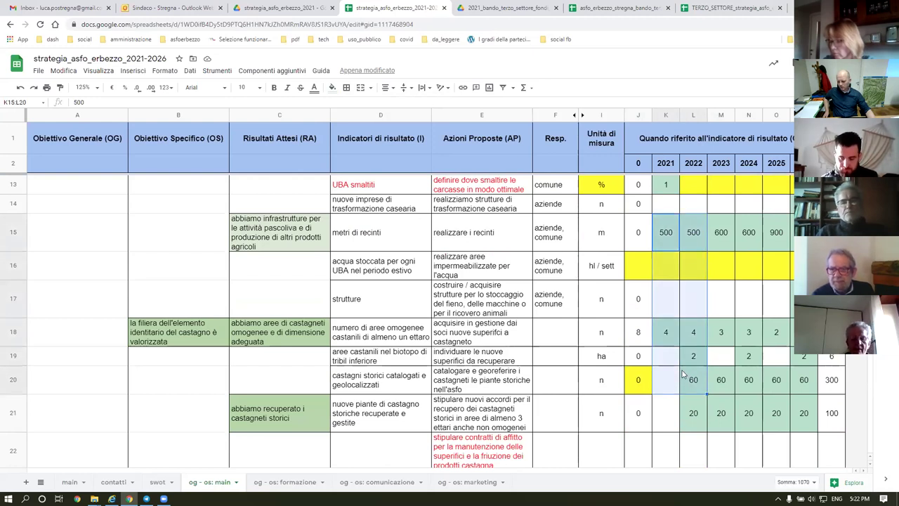
pyautogui.scroll(-1, 658, 287)
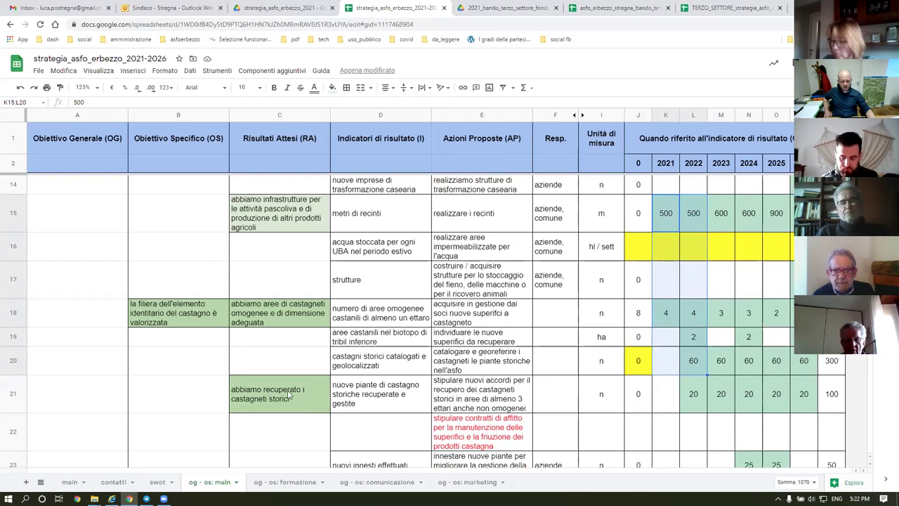
pyautogui.click(464, 433)
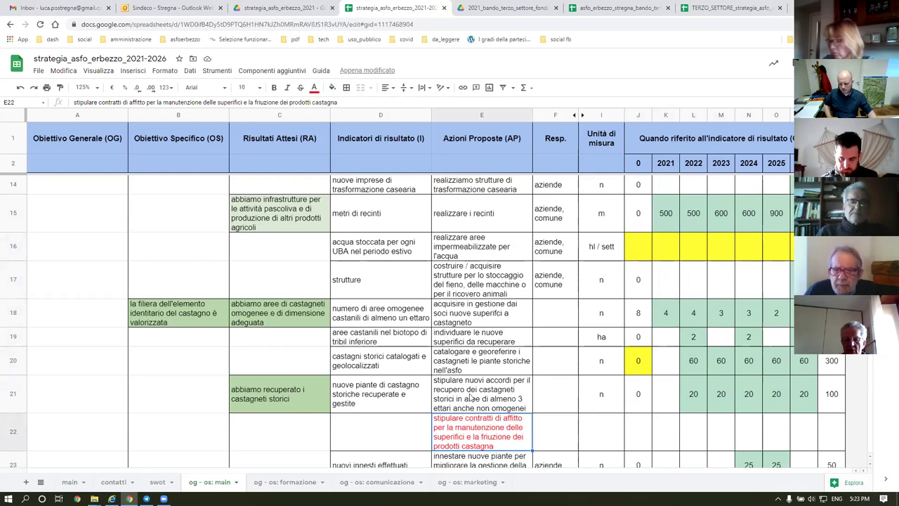
pyautogui.scroll(-3, 466, 391)
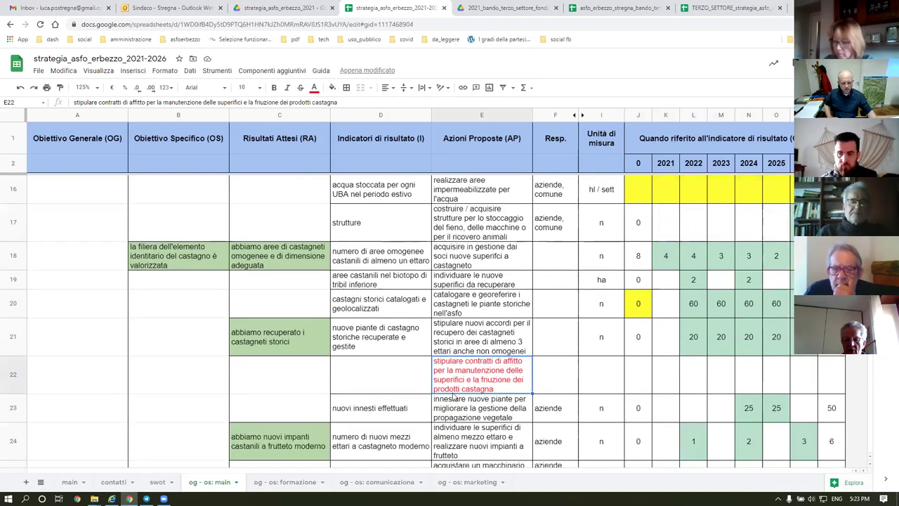
pyautogui.scroll(-1, 453, 397)
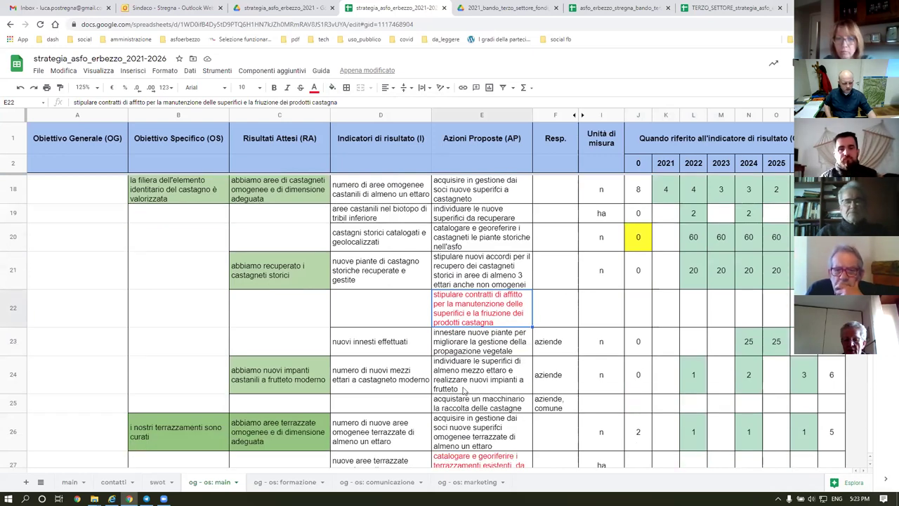
pyautogui.scroll(1, 463, 389)
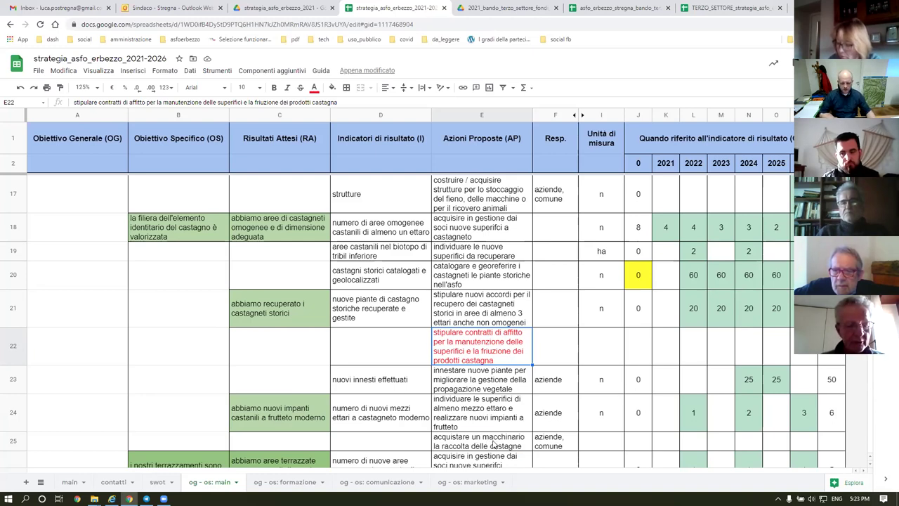
pyautogui.moveTo(494, 445); pyautogui.dragTo(374, 419)
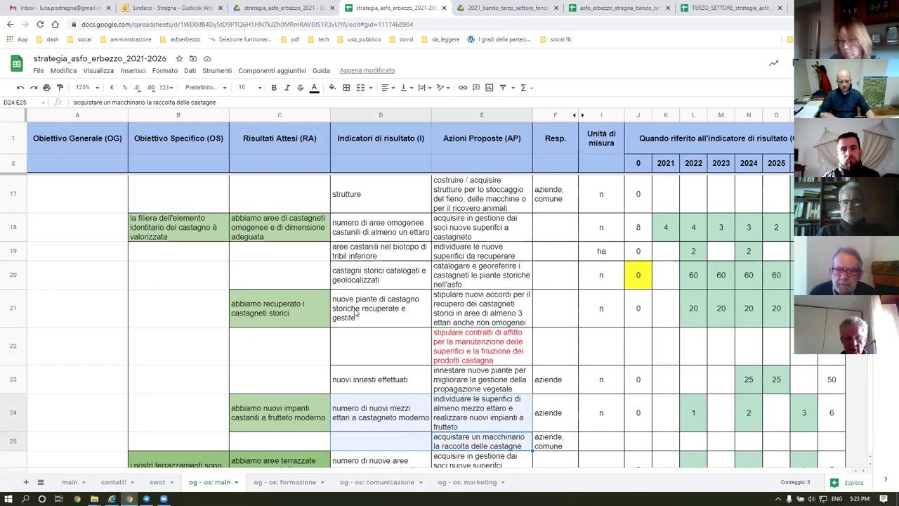
pyautogui.click(481, 359)
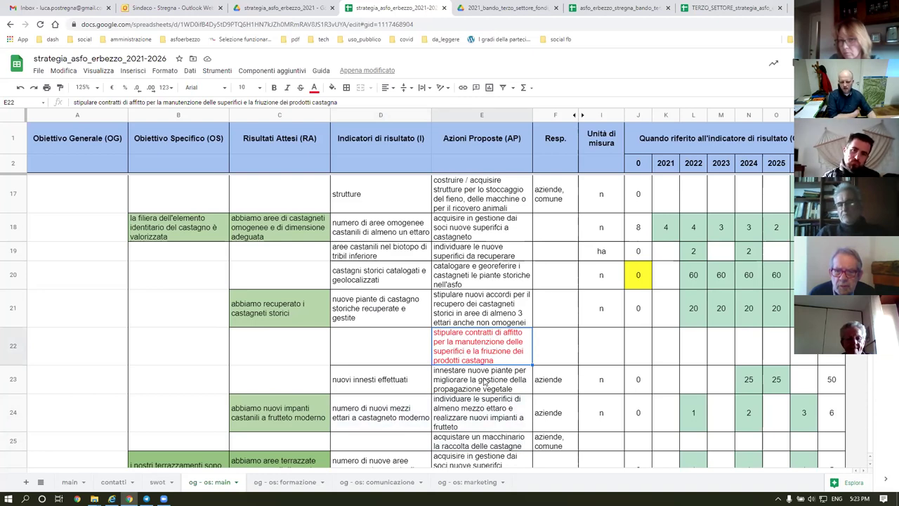
pyautogui.click(485, 382)
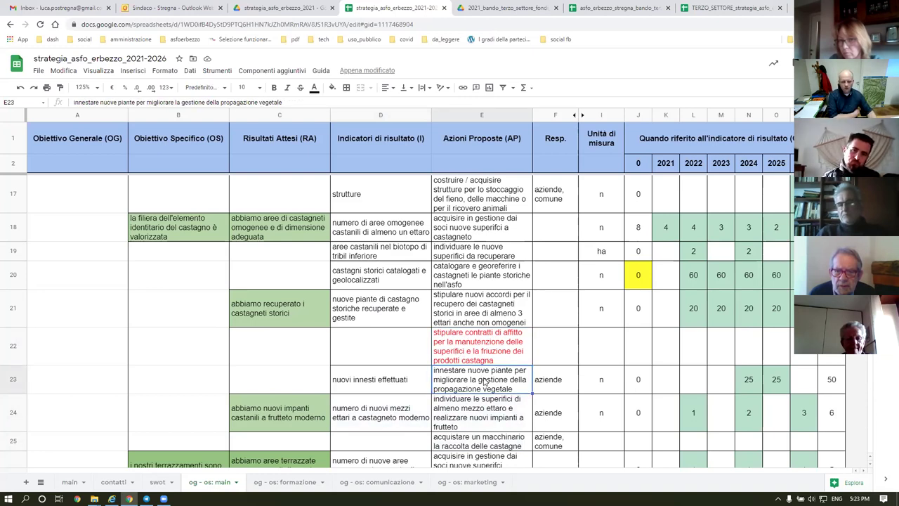
pyautogui.click(469, 317)
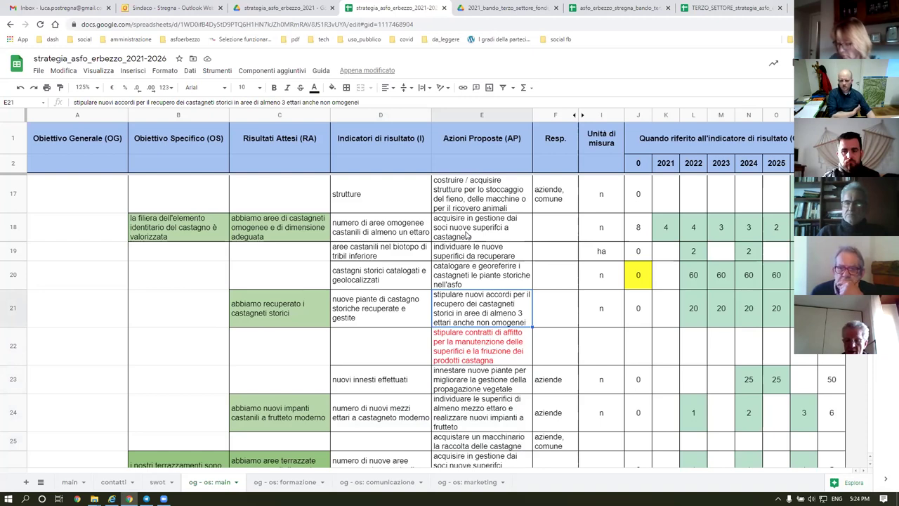
pyautogui.click(457, 231)
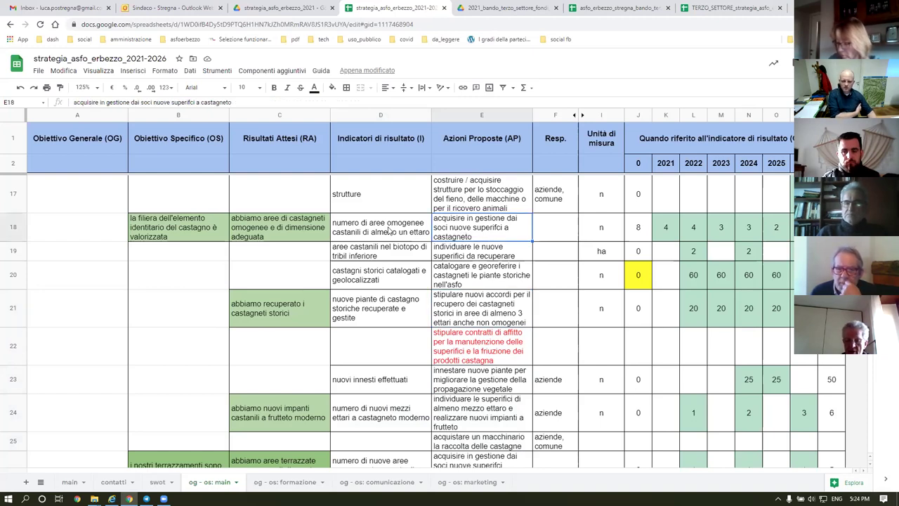
pyautogui.click(391, 232)
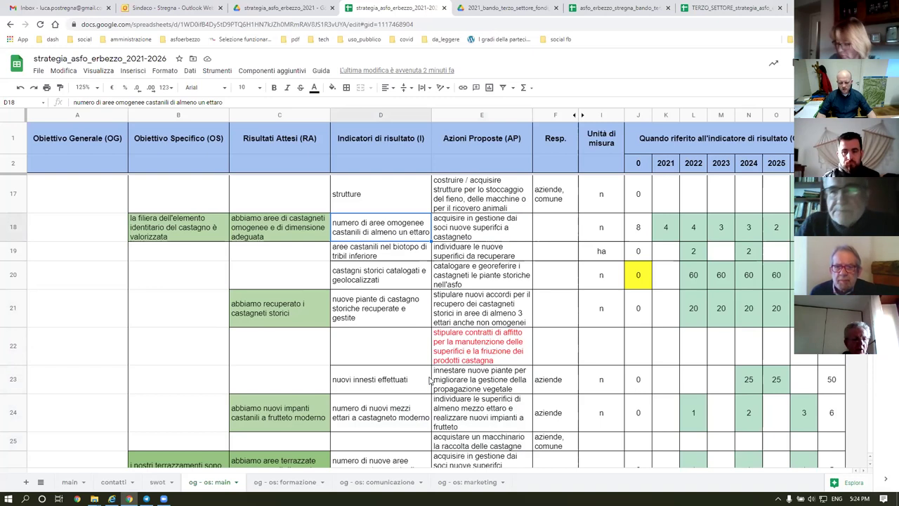
pyautogui.moveTo(508, 383); pyautogui.dragTo(374, 386)
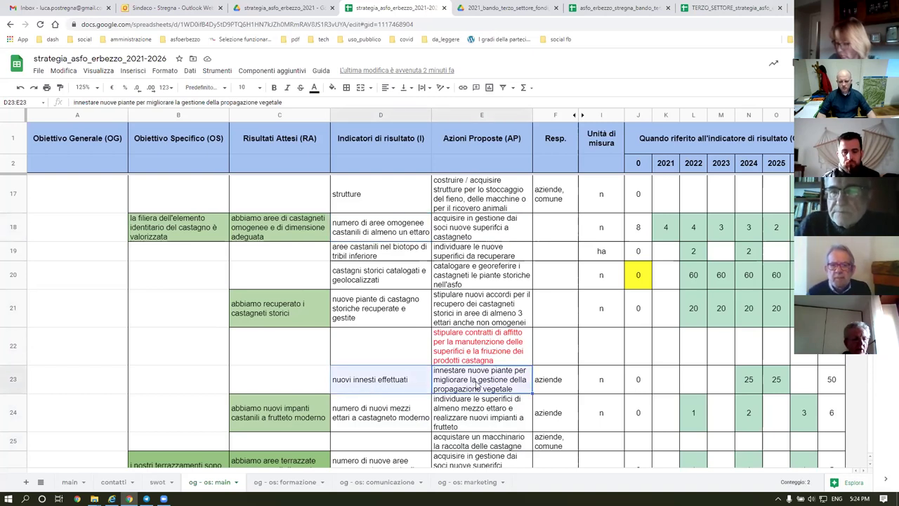
pyautogui.click(283, 312)
pyautogui.click(469, 384)
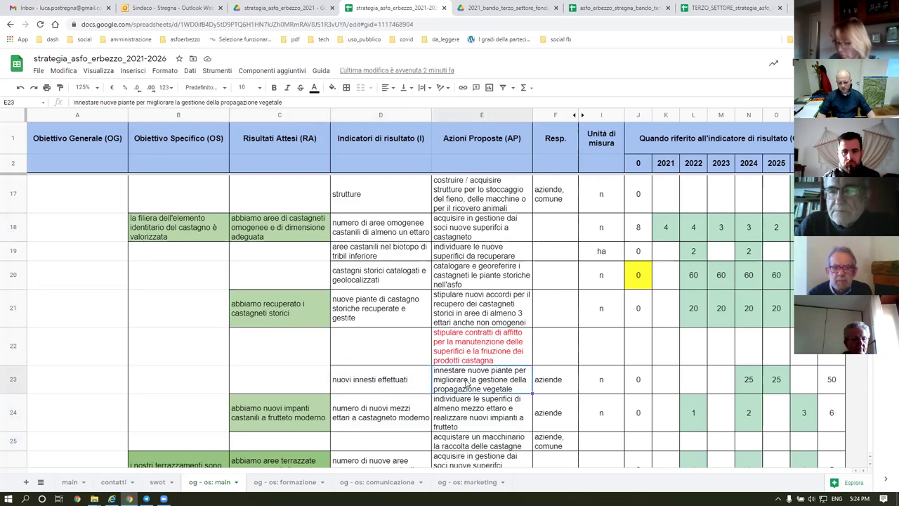
pyautogui.keyDown('shift'); pyautogui.click(424, 386); pyautogui.keyUp('shift')
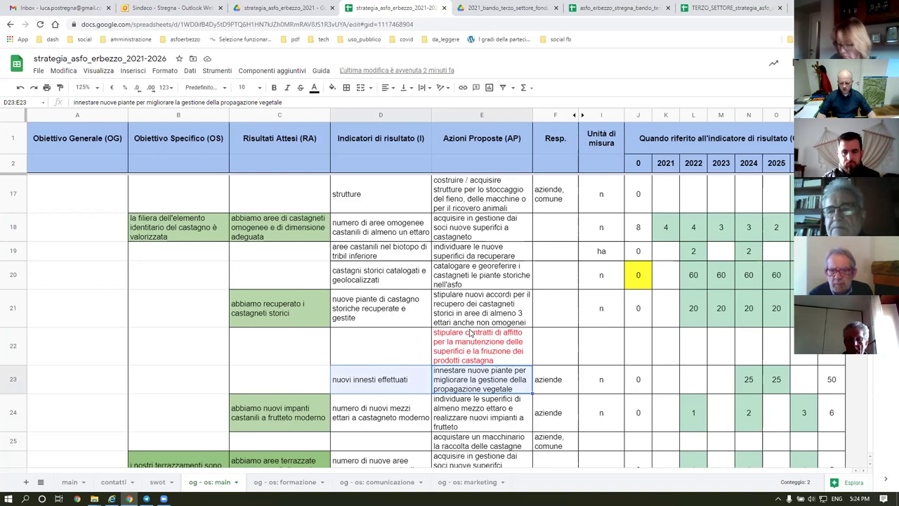
pyautogui.scroll(-5, 480, 311)
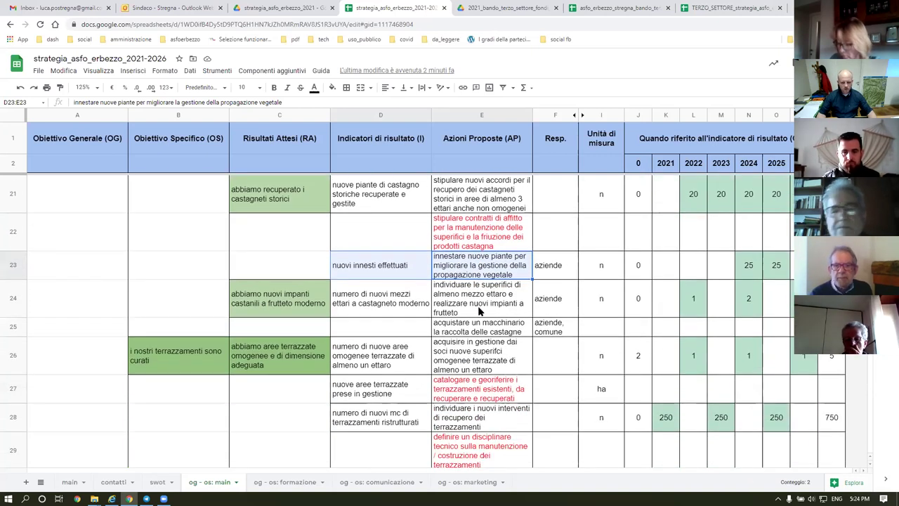
pyautogui.scroll(-1, 480, 311)
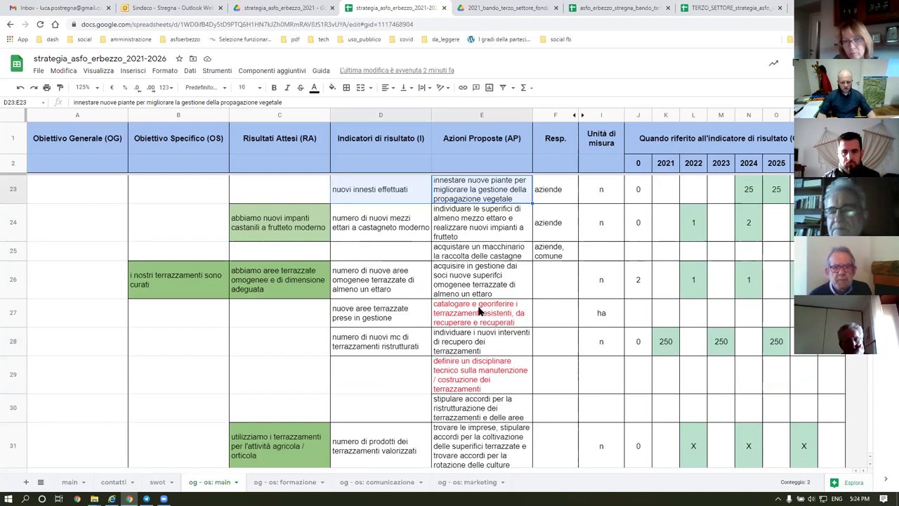
pyautogui.click(478, 318)
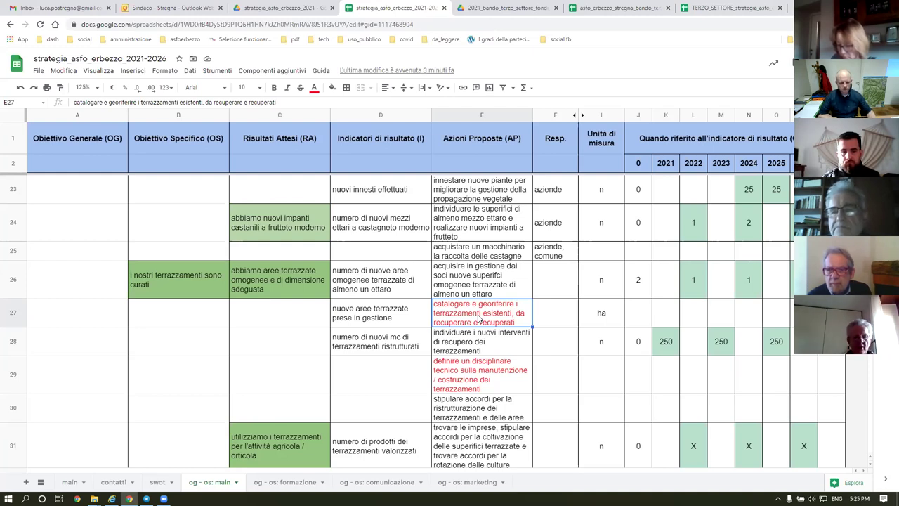
pyautogui.scroll(-1, 445, 310)
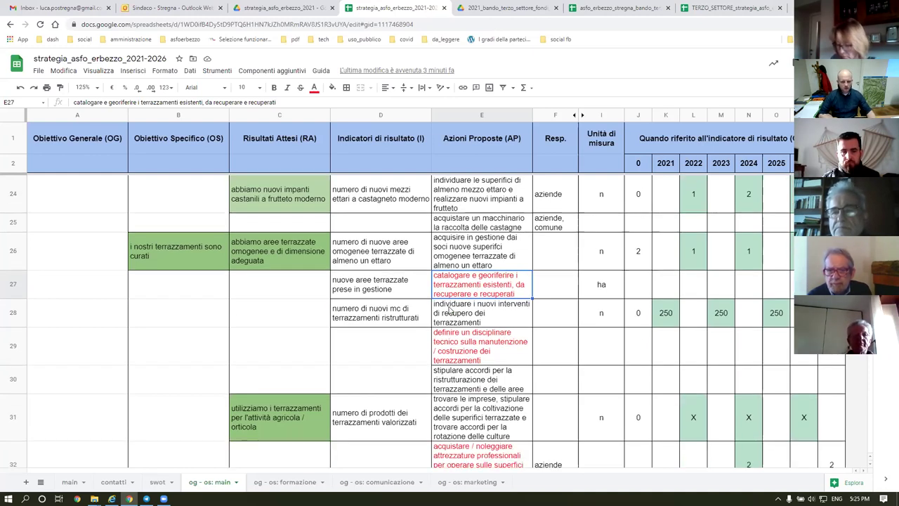
pyautogui.click(482, 349)
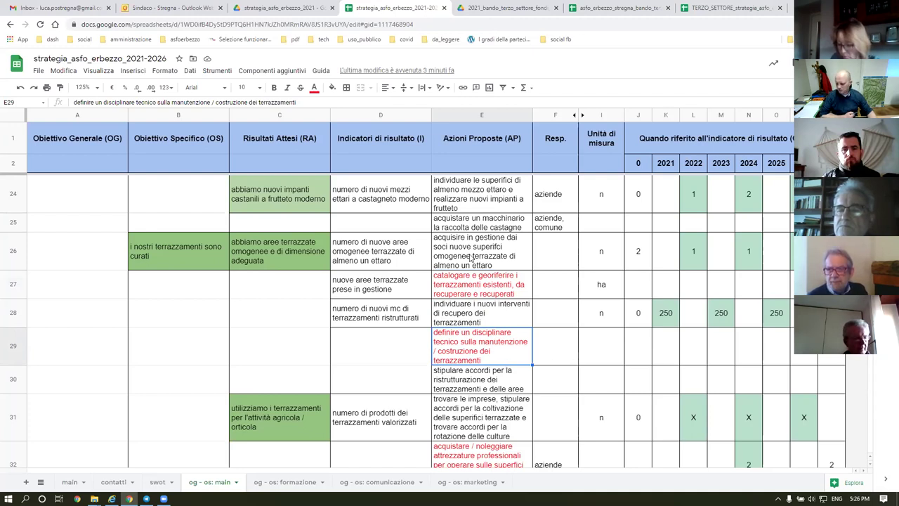
pyautogui.click(473, 257)
pyautogui.click(463, 288)
pyautogui.click(461, 259)
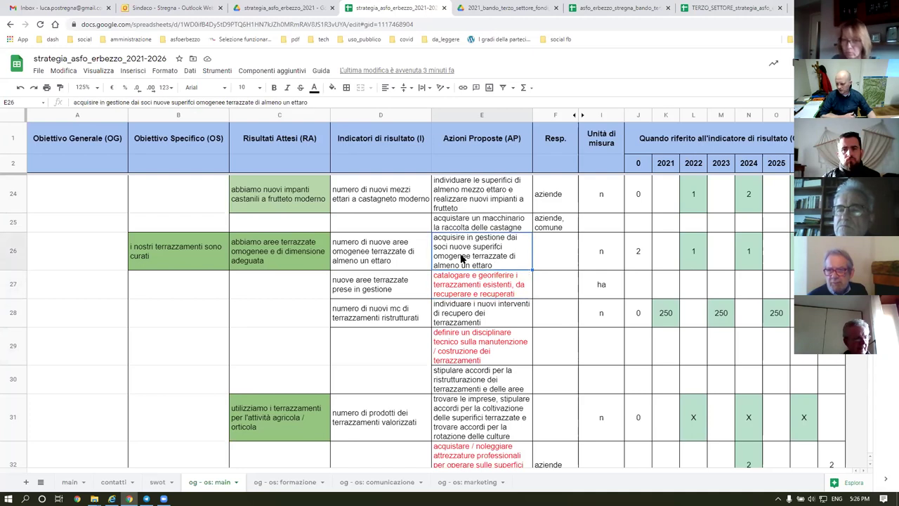
pyautogui.scroll(10, 571, 284)
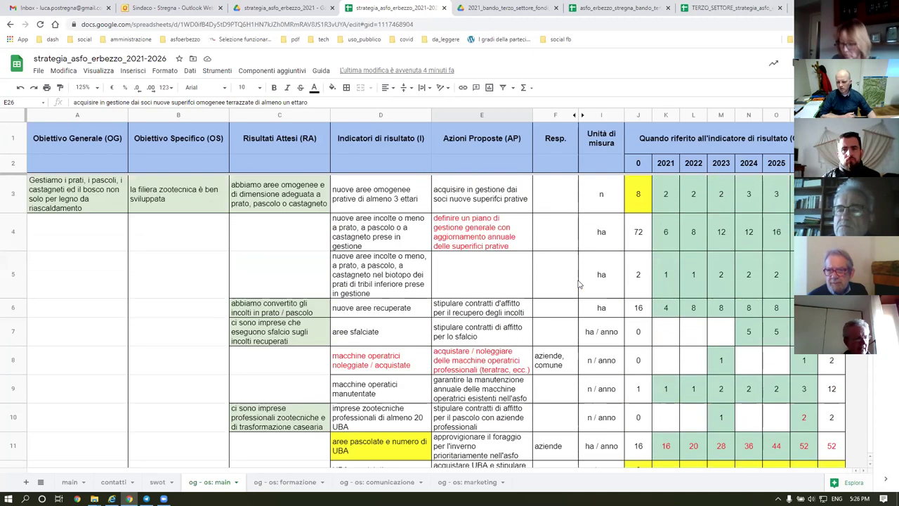
pyautogui.click(644, 199)
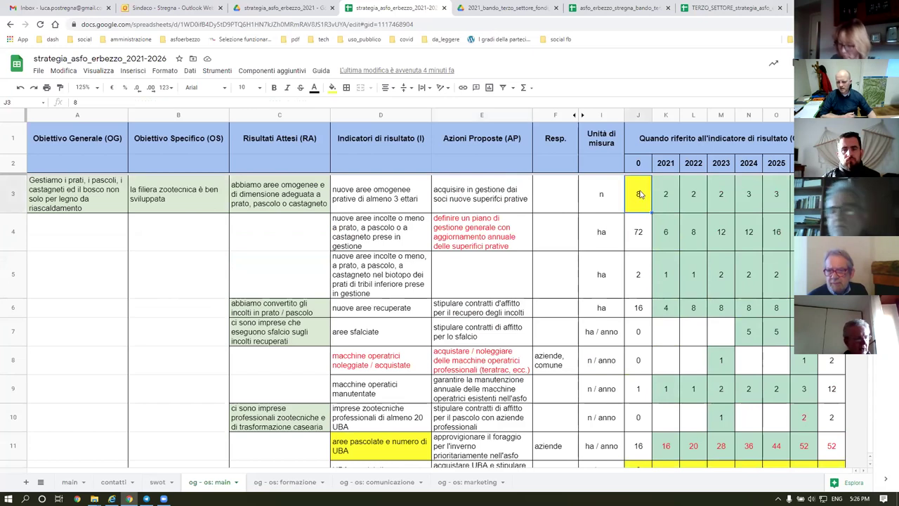
pyautogui.moveTo(668, 202); pyautogui.dragTo(643, 205)
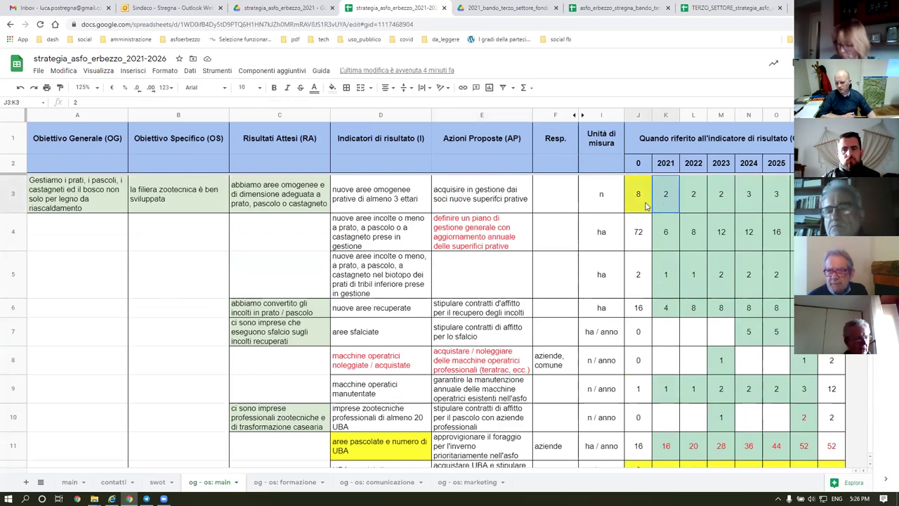
pyautogui.click(695, 206)
pyautogui.keyDown('shift'); pyautogui.click(639, 201); pyautogui.keyUp('shift')
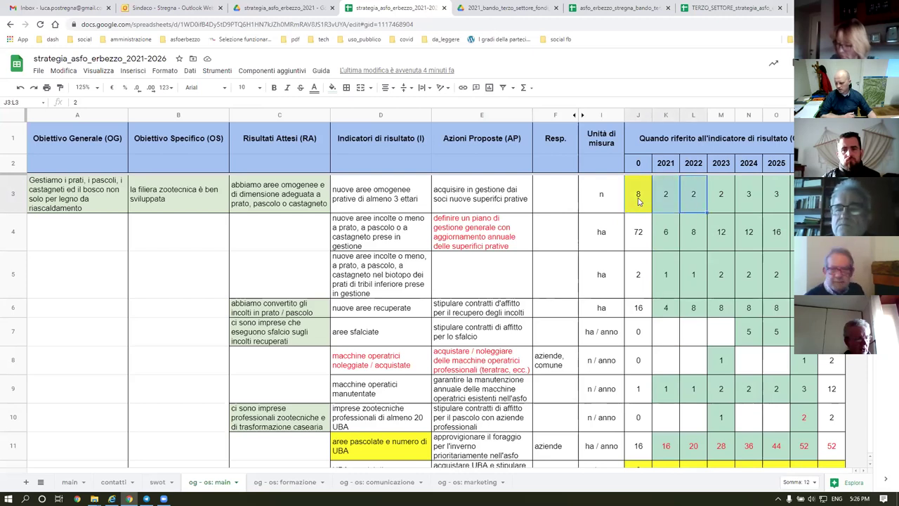
pyautogui.click(666, 195)
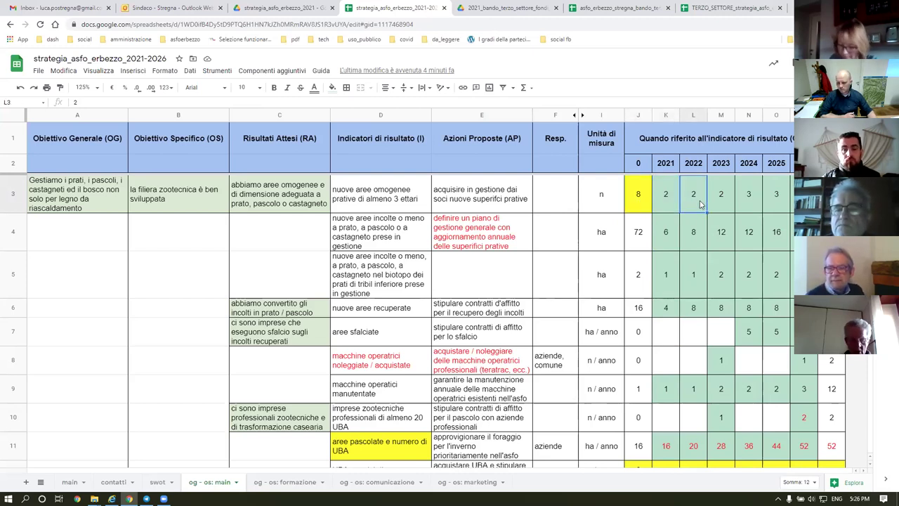
pyautogui.moveTo(643, 194)
pyautogui.mouseDown()
pyautogui.moveTo(687, 198)
pyautogui.moveTo(637, 195)
pyautogui.mouseUp()
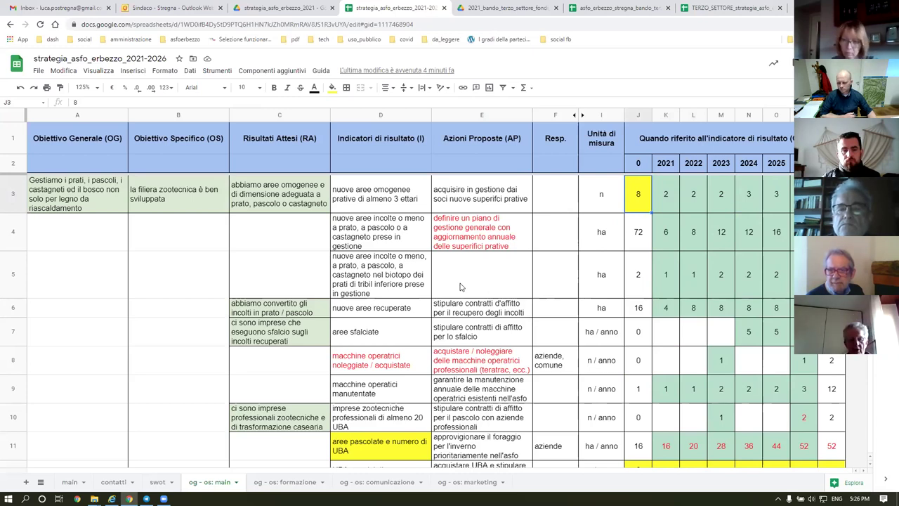
pyautogui.scroll(-5, 460, 286)
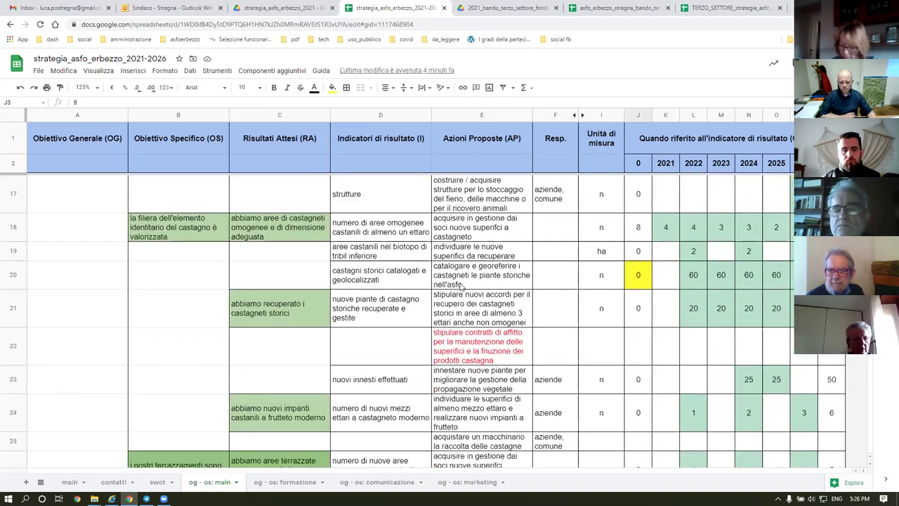
pyautogui.scroll(-4, 461, 287)
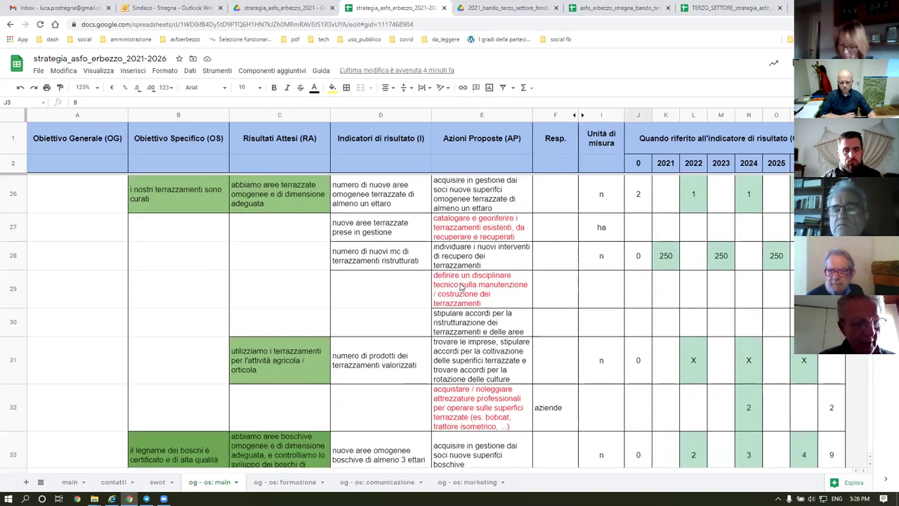
pyautogui.scroll(-2, 461, 287)
pyautogui.scroll(-3, 461, 287)
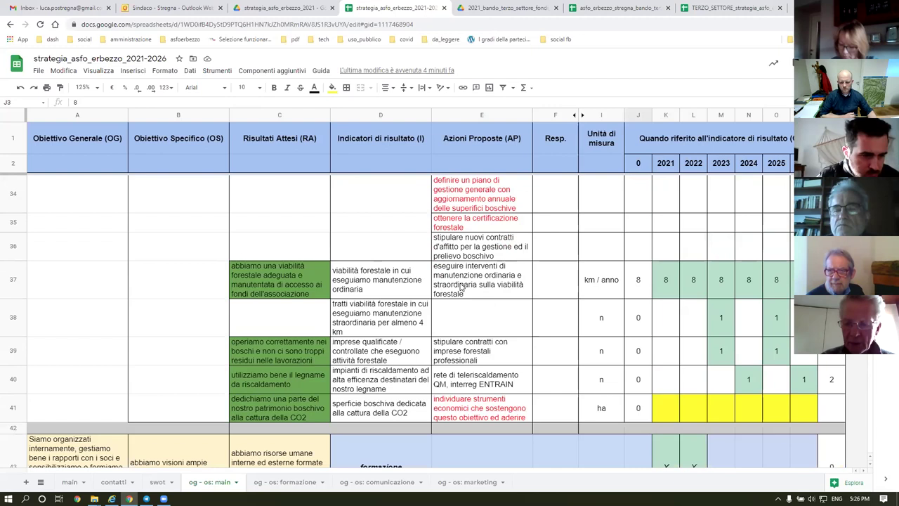
pyautogui.scroll(-1, 461, 287)
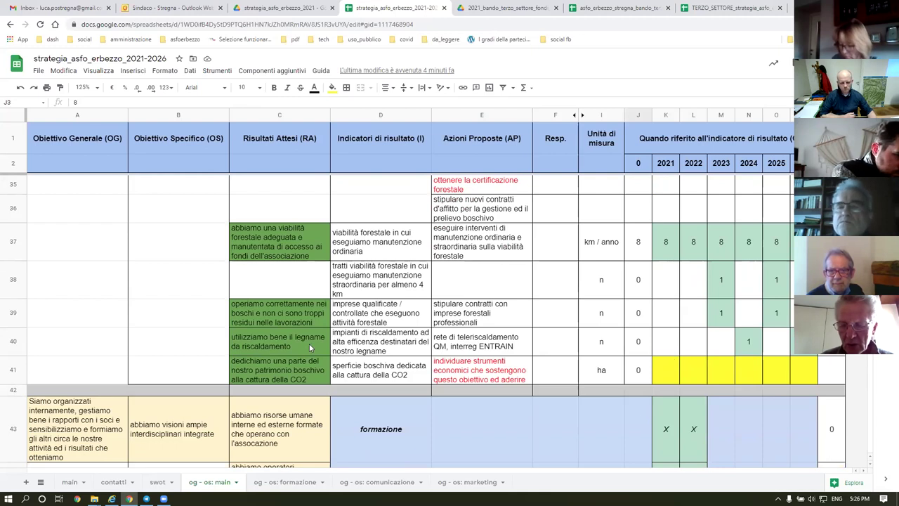
pyautogui.click(471, 372)
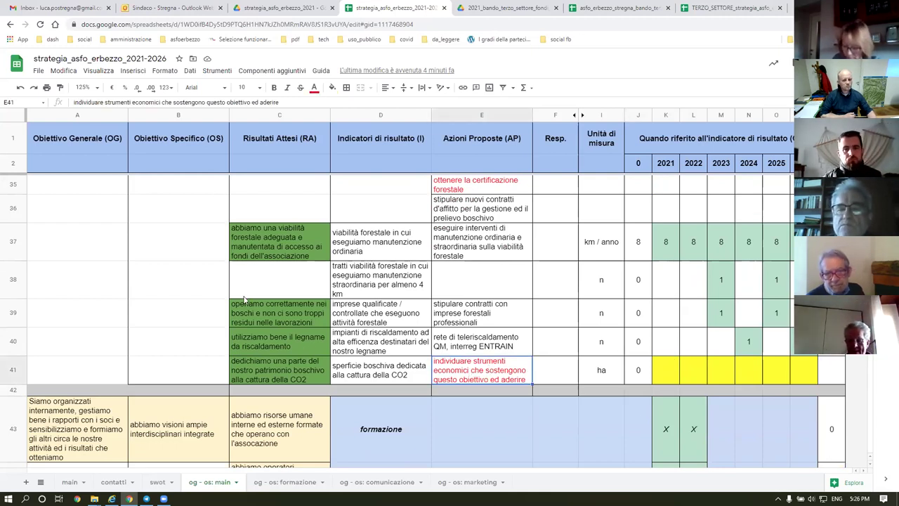
pyautogui.moveTo(267, 369); pyautogui.dragTo(435, 374)
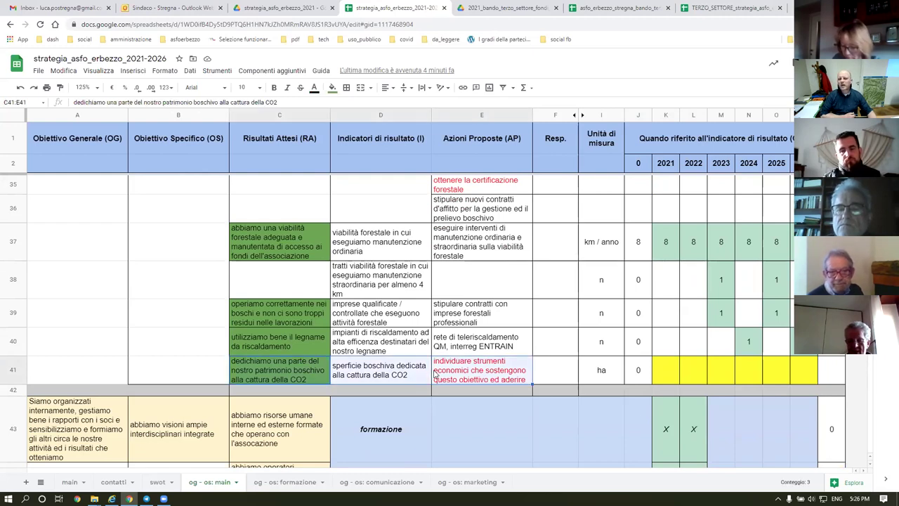
pyautogui.scroll(3, 490, 252)
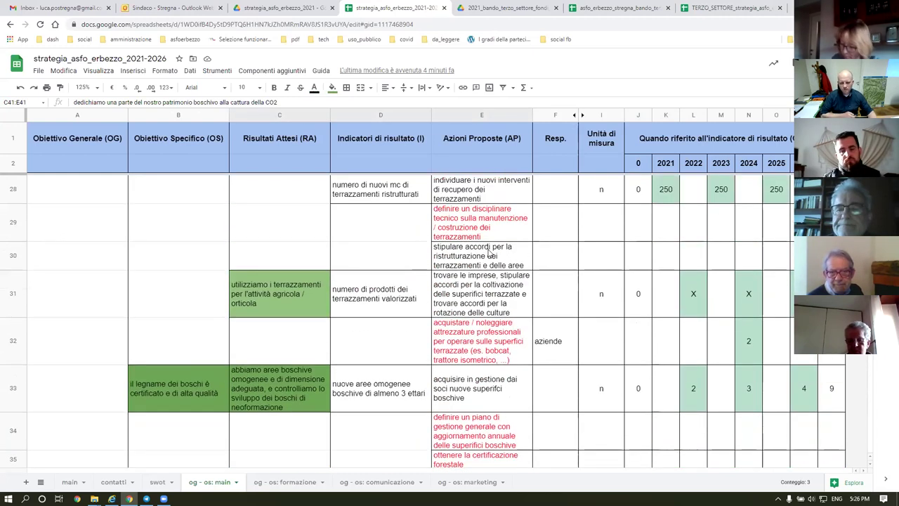
pyautogui.scroll(2, 489, 252)
pyautogui.scroll(3, 464, 271)
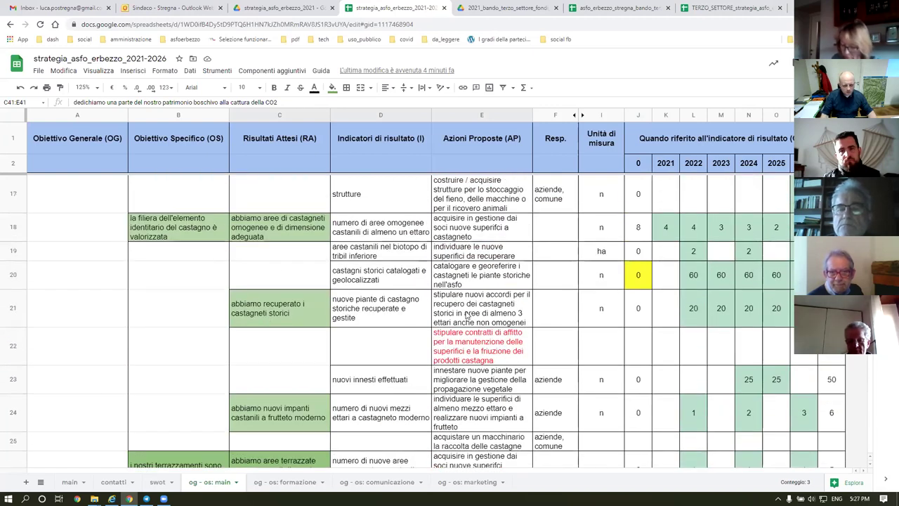
pyautogui.click(477, 250)
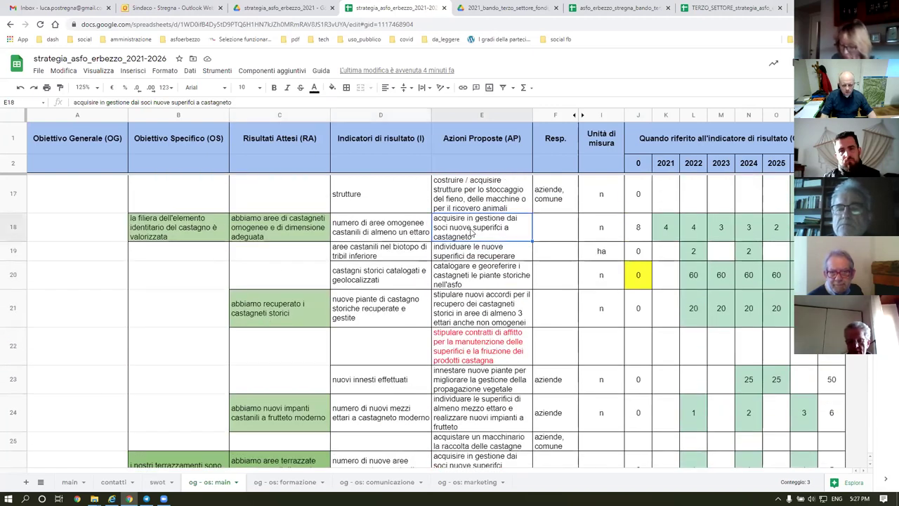
pyautogui.click(482, 276)
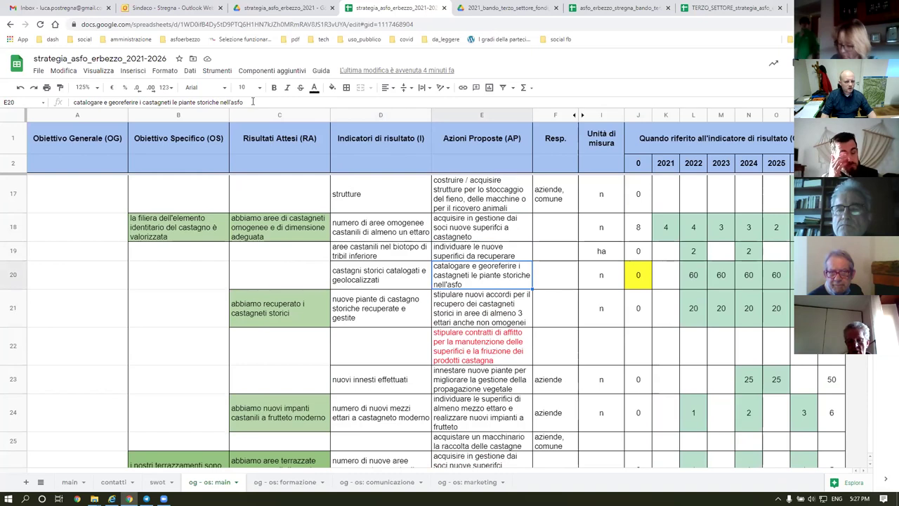
# Append ' e/o aree castanili storiche omogenee' to E20's cataloguing action and check it.
pyautogui.click(252, 102)
pyautogui.write('e ')
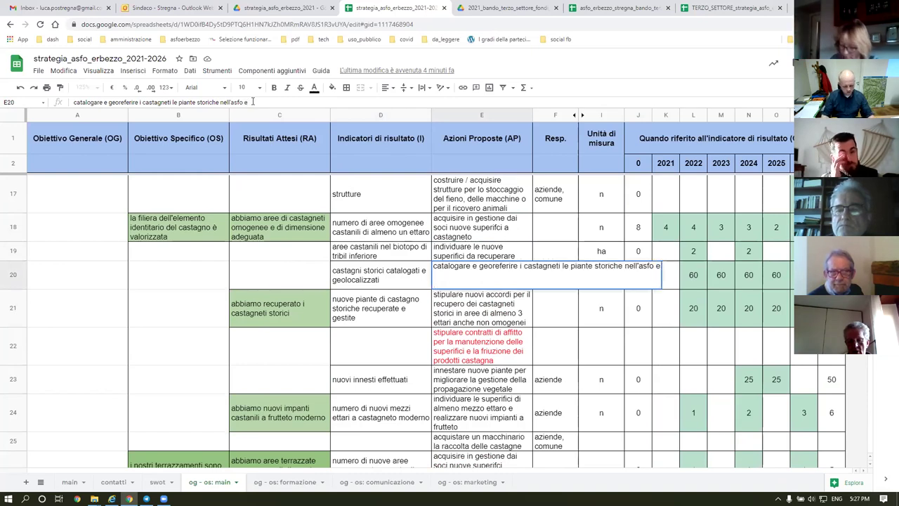
pyautogui.write('7')
pyautogui.press('BackSpace')
pyautogui.write('/o aree castanili storiche omogenee')
pyautogui.press('Return')
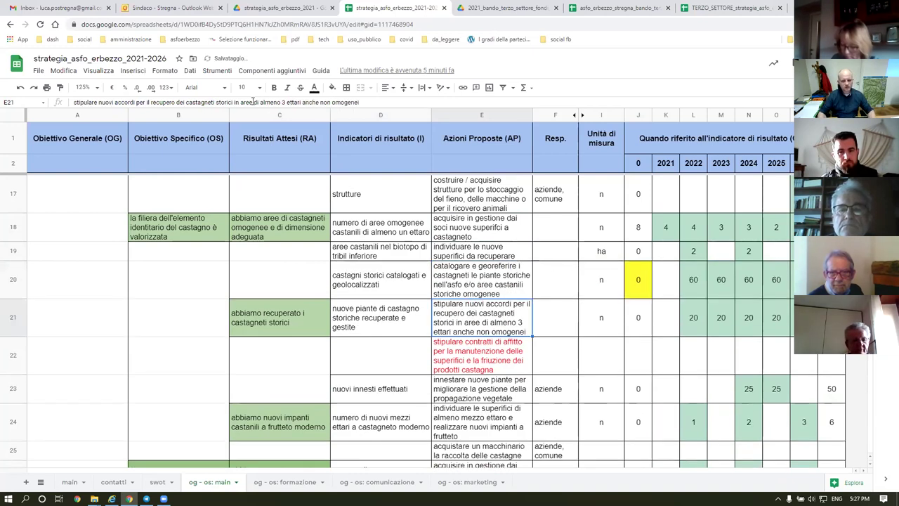
pyautogui.click(457, 278)
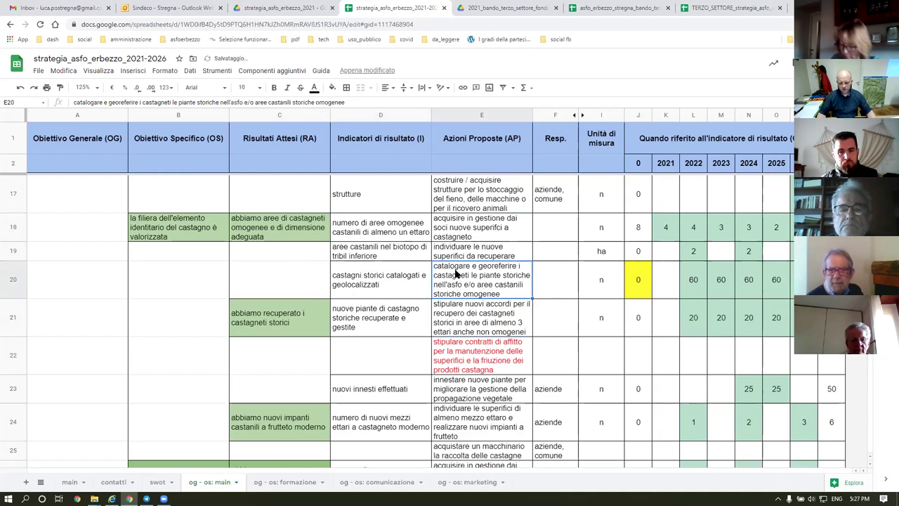
pyautogui.scroll(-3, 457, 275)
pyautogui.scroll(-6, 457, 275)
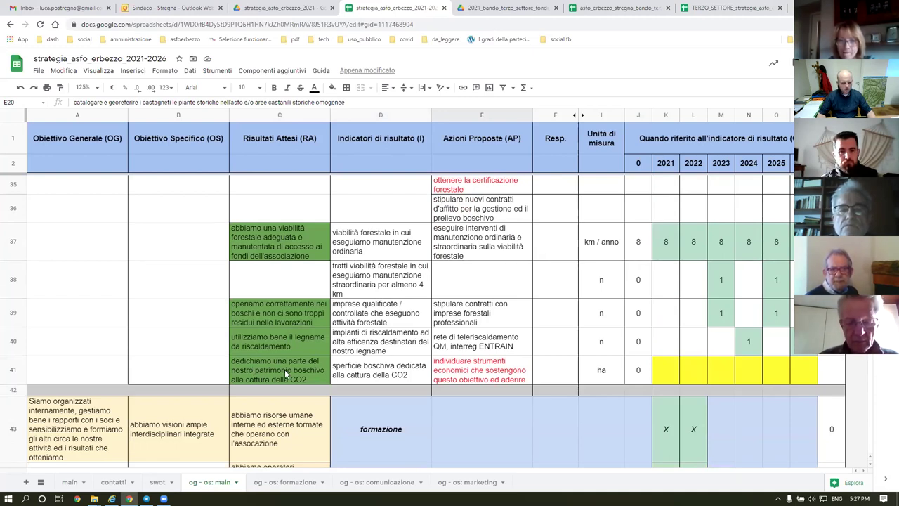
pyautogui.click(253, 368)
pyautogui.keyDown('shift'); pyautogui.click(351, 370); pyautogui.keyUp('shift')
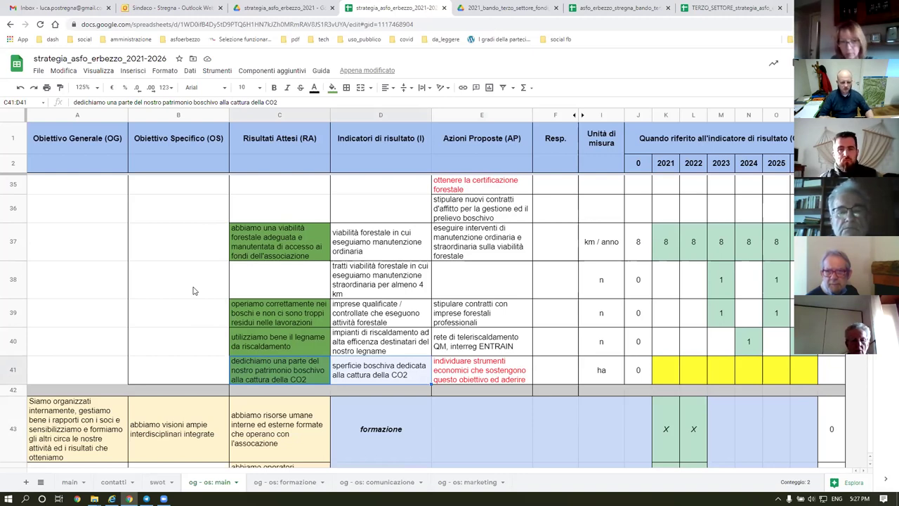
pyautogui.click(490, 377)
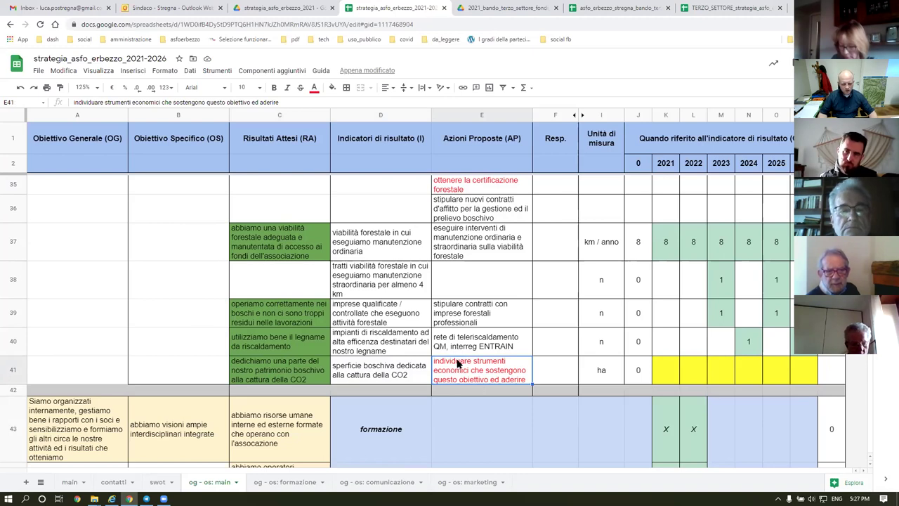
pyautogui.click(379, 372)
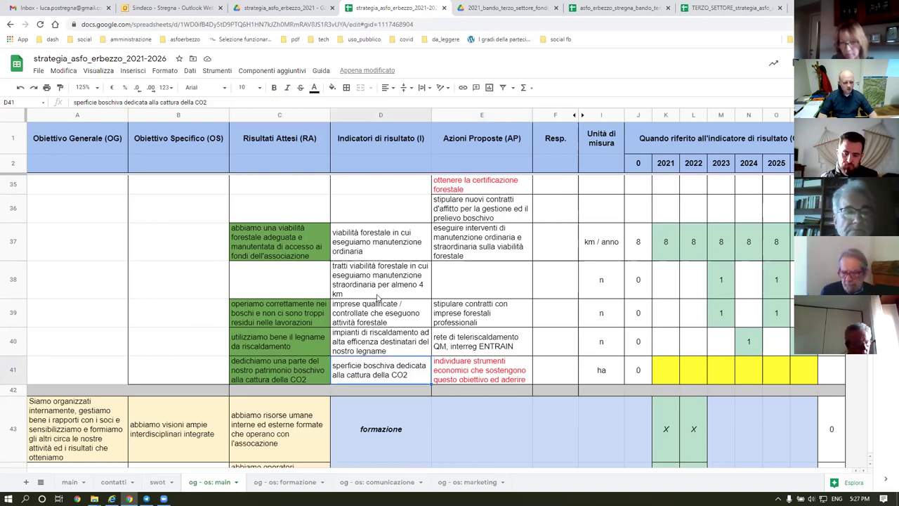
# Scroll down to the formazione and comunicazione headings in D43 and D45.
pyautogui.scroll(-2, 384, 290)
pyautogui.scroll(-2, 384, 291)
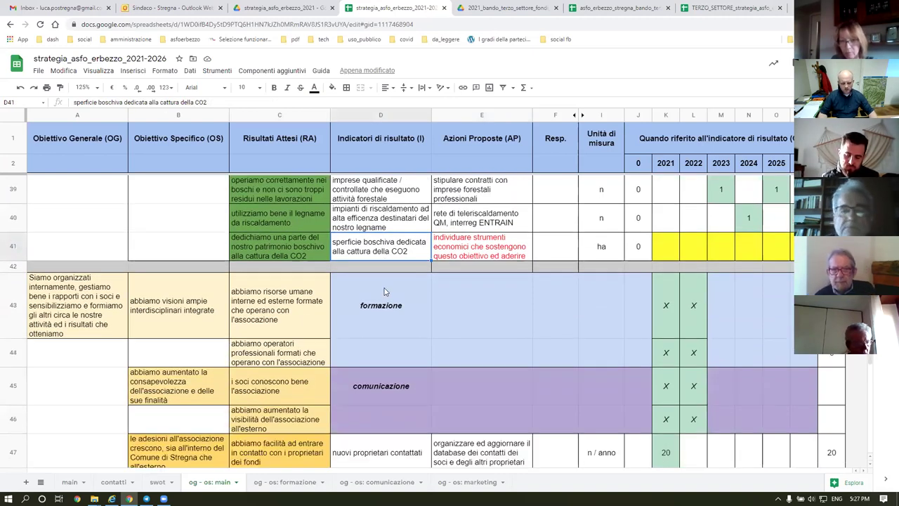
pyautogui.scroll(-1, 384, 292)
pyautogui.scroll(-4, 385, 290)
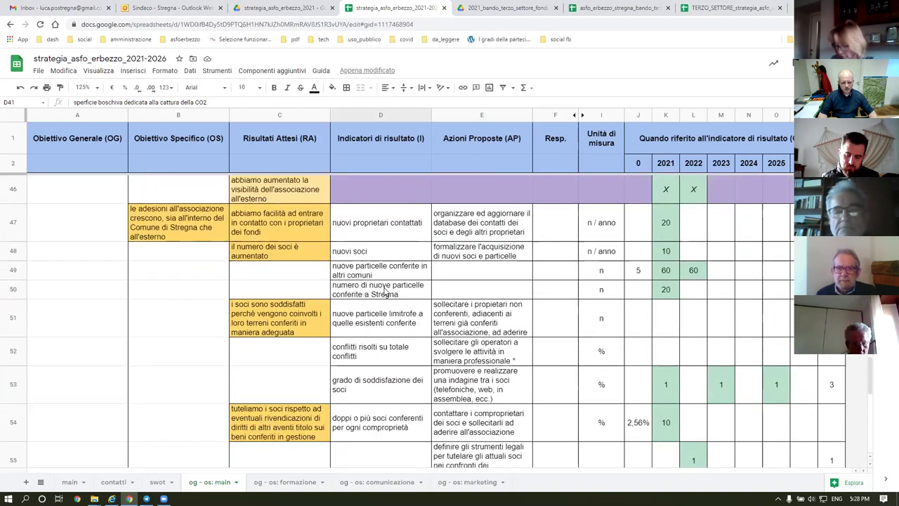
pyautogui.scroll(5, 384, 291)
pyautogui.scroll(-5, 384, 290)
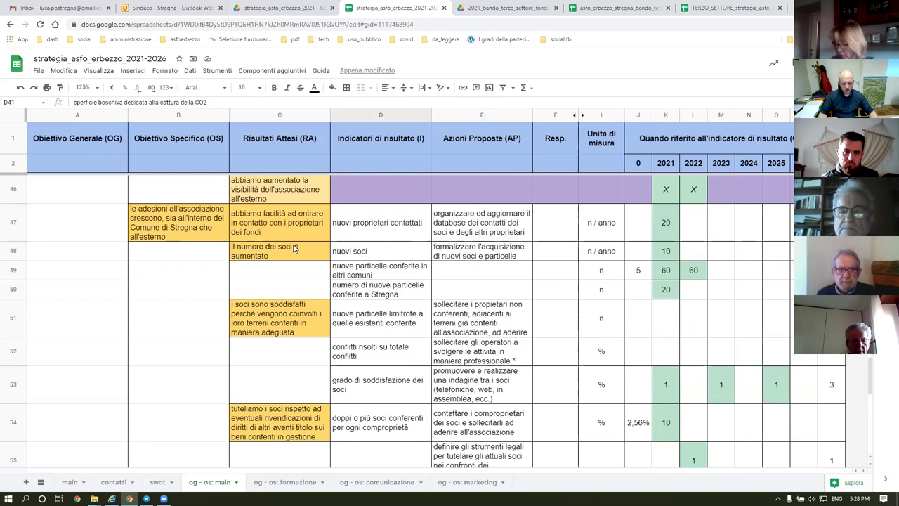
pyautogui.scroll(2, 546, 251)
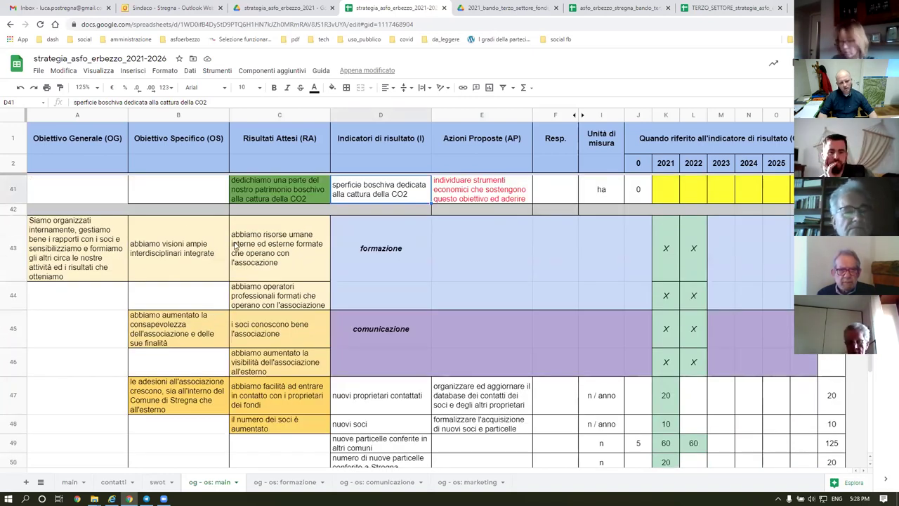
pyautogui.click(363, 256)
pyautogui.click(361, 331)
# Select the membership-growth objective in B47 and the range D47:K48.
pyautogui.scroll(-3, 395, 322)
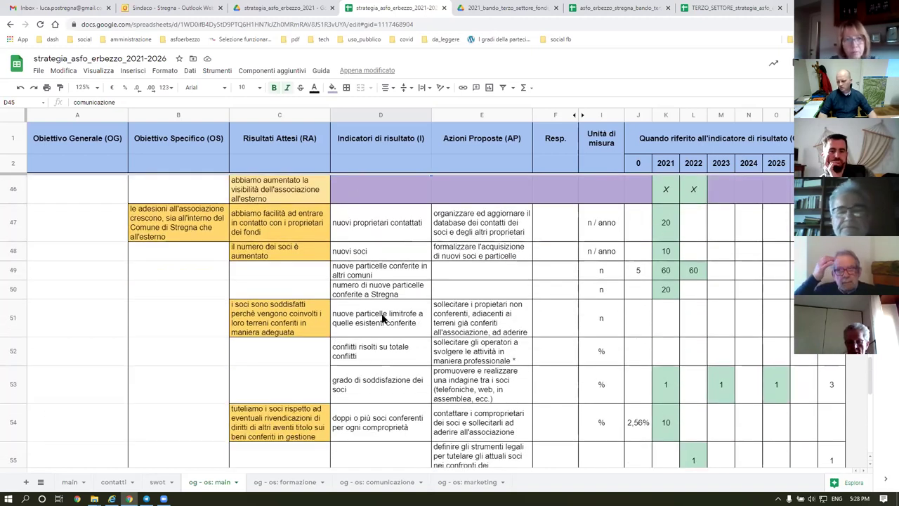
pyautogui.click(168, 220)
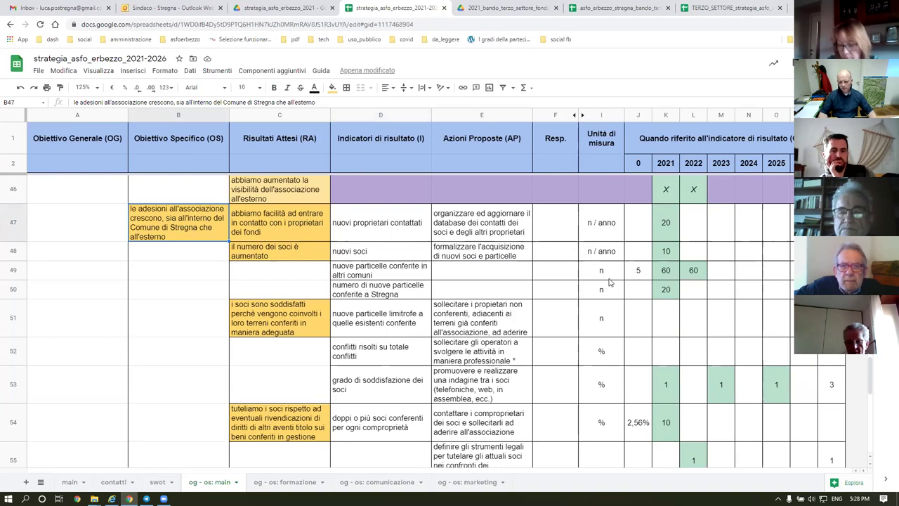
pyautogui.moveTo(377, 227); pyautogui.dragTo(482, 228)
pyautogui.moveTo(606, 251); pyautogui.dragTo(659, 260)
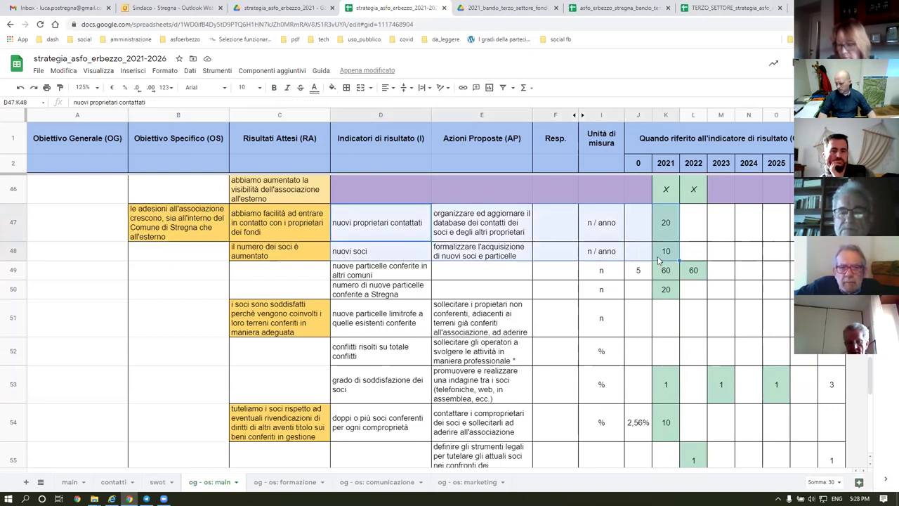
# Set K47's 2021 new-owners-contacted target to 12, then correct it to 30.
pyautogui.click(375, 231)
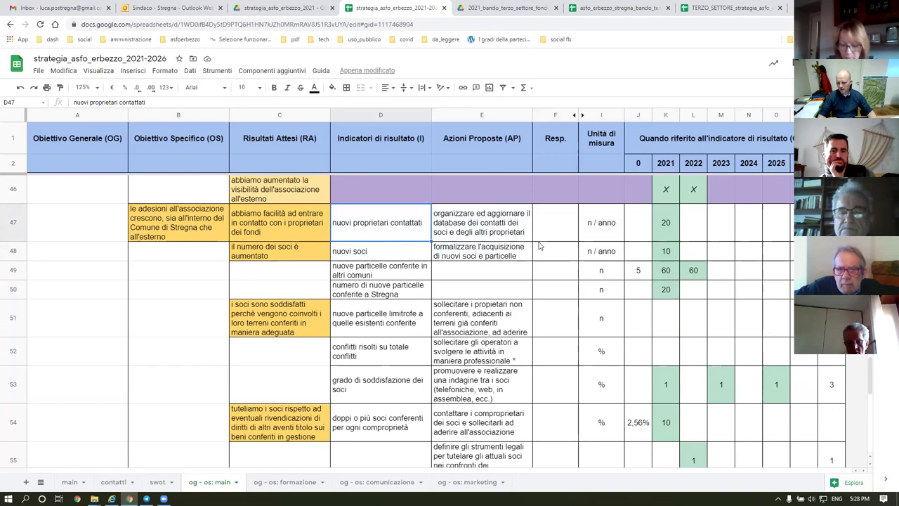
pyautogui.click(665, 229)
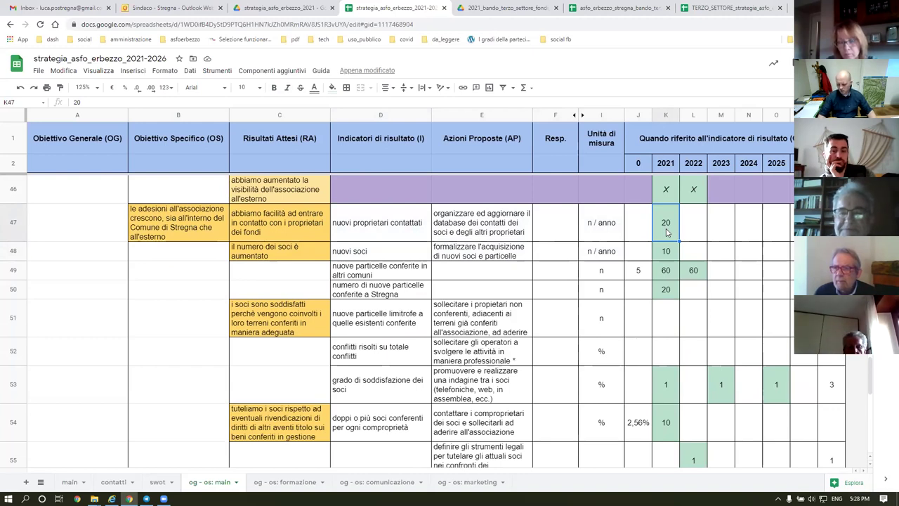
pyautogui.write('12')
pyautogui.press('Return')
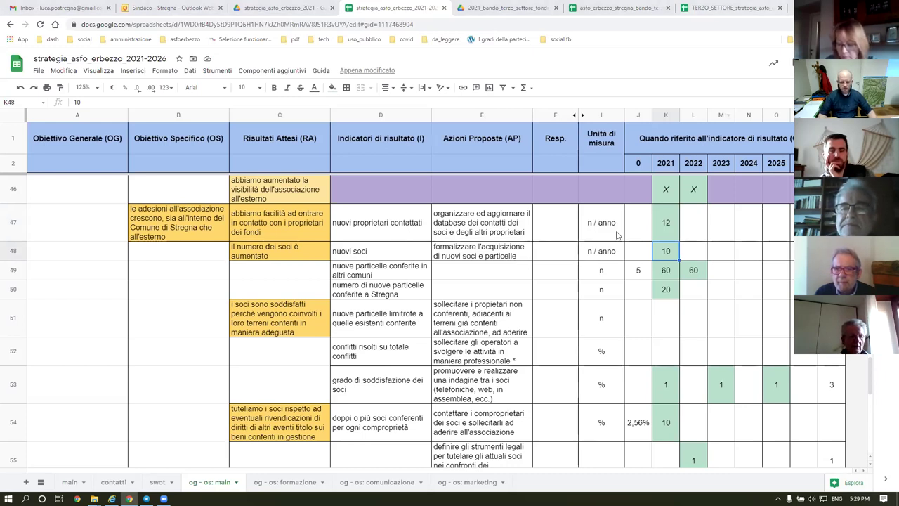
pyautogui.click(666, 231)
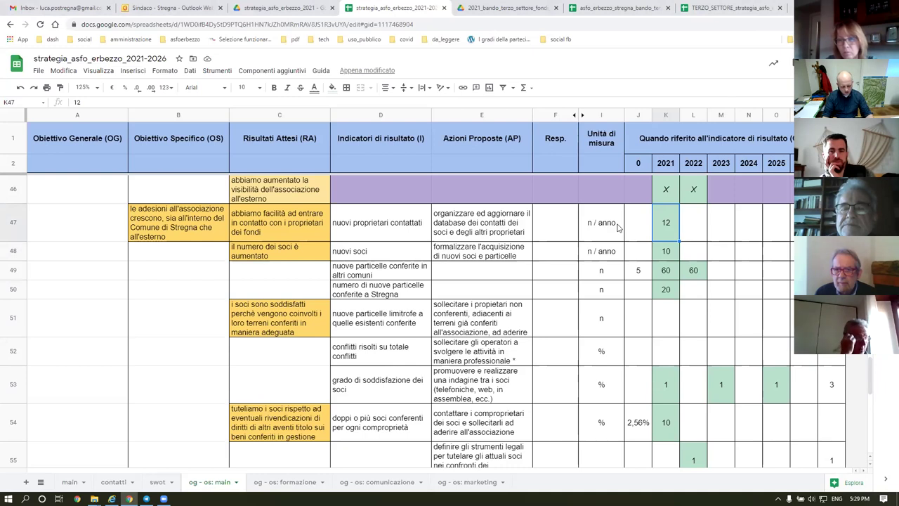
pyautogui.write('30')
pyautogui.press('Return')
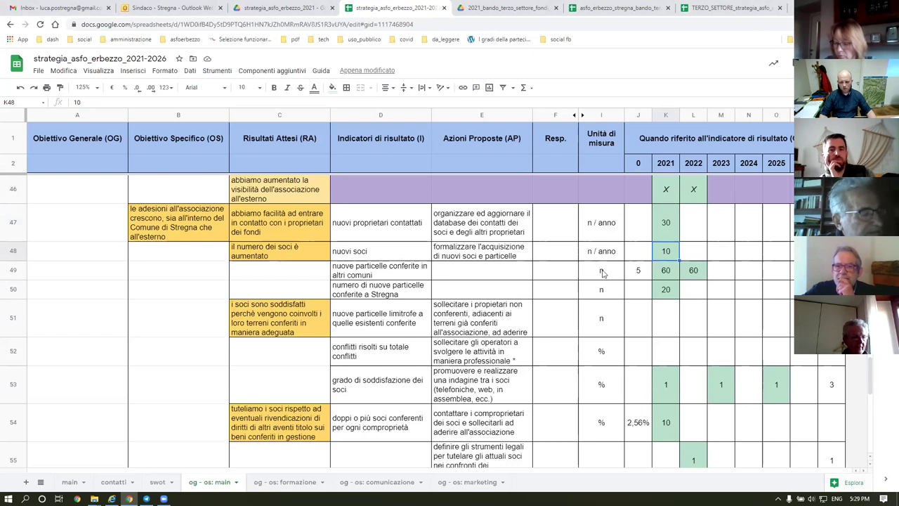
pyautogui.click(664, 274)
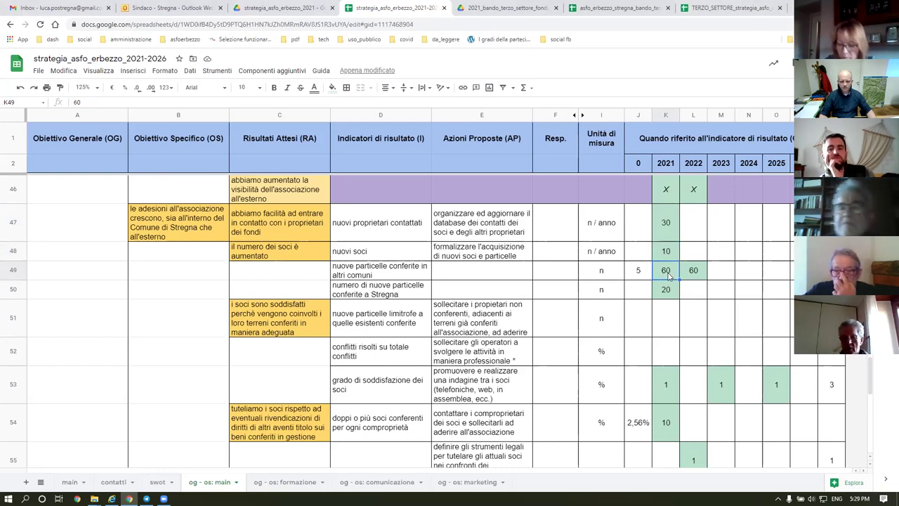
pyautogui.click(357, 274)
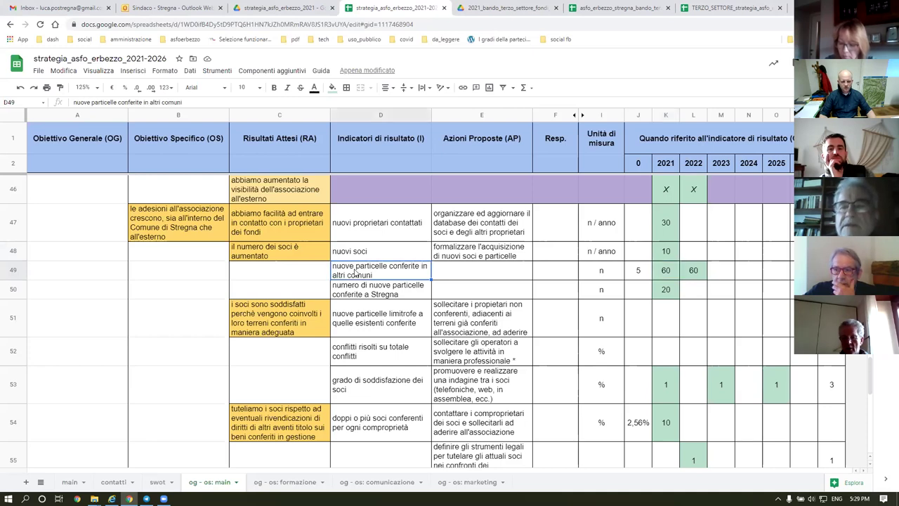
pyautogui.click(660, 273)
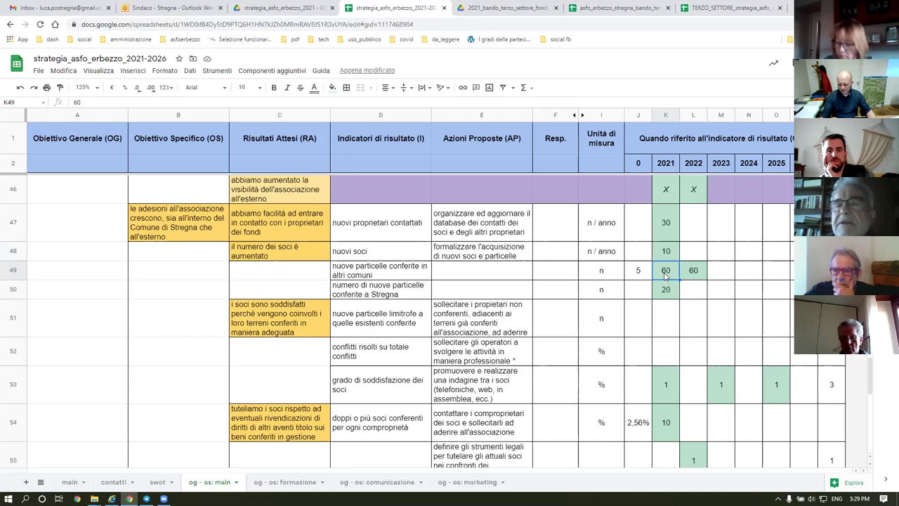
pyautogui.press('XF86AudioLowerVolume')
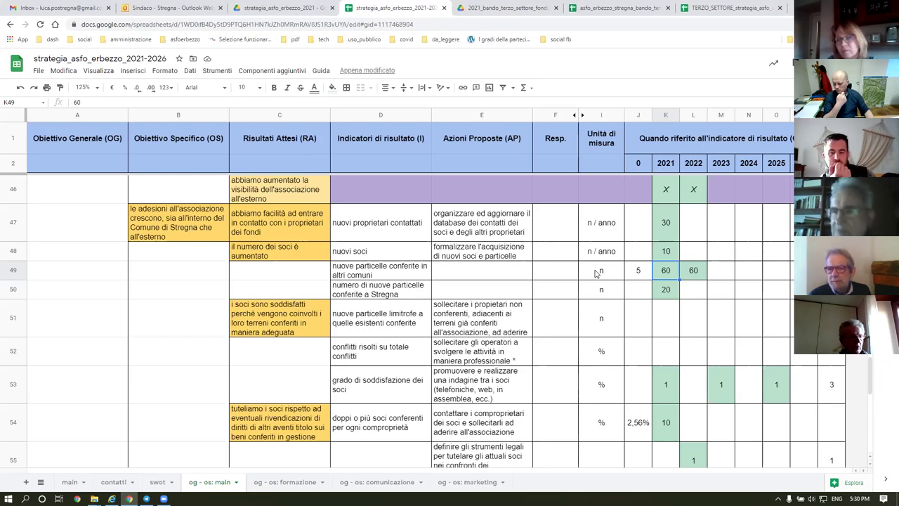
pyautogui.click(694, 272)
pyautogui.click(668, 274)
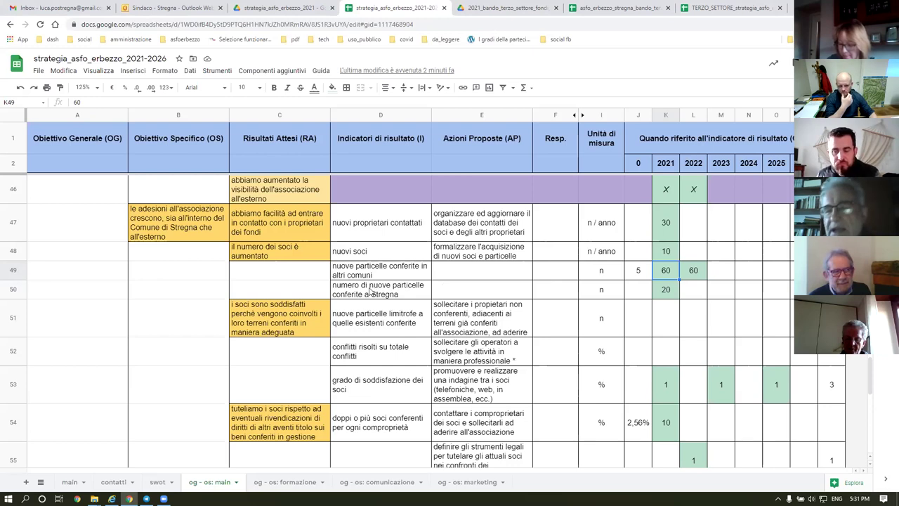
pyautogui.click(394, 294)
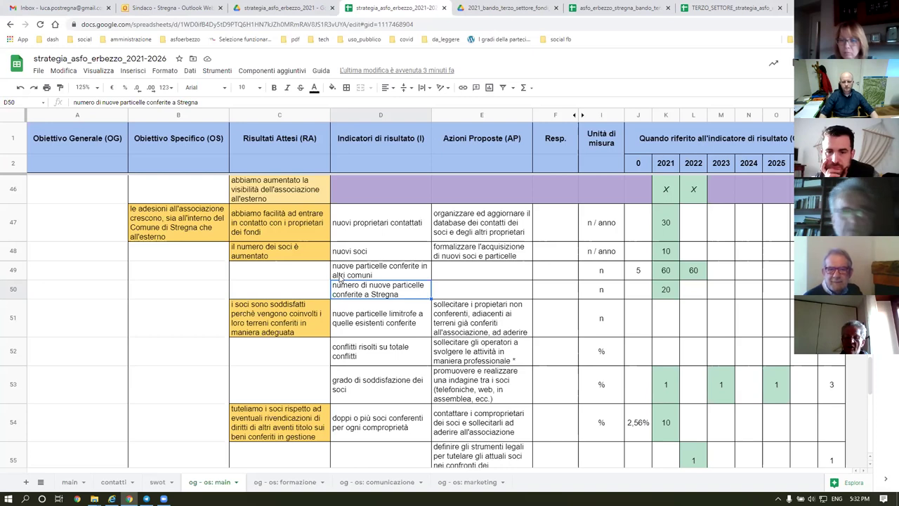
pyautogui.click(373, 321)
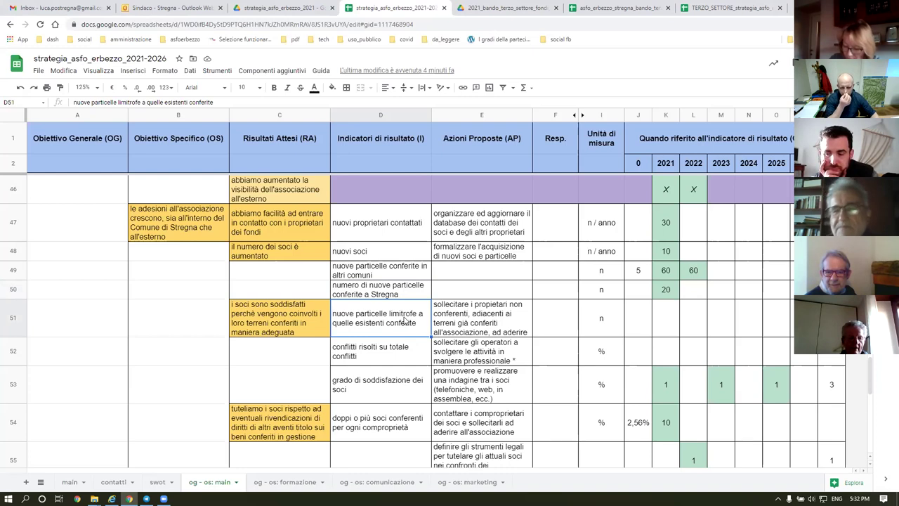
pyautogui.click(458, 321)
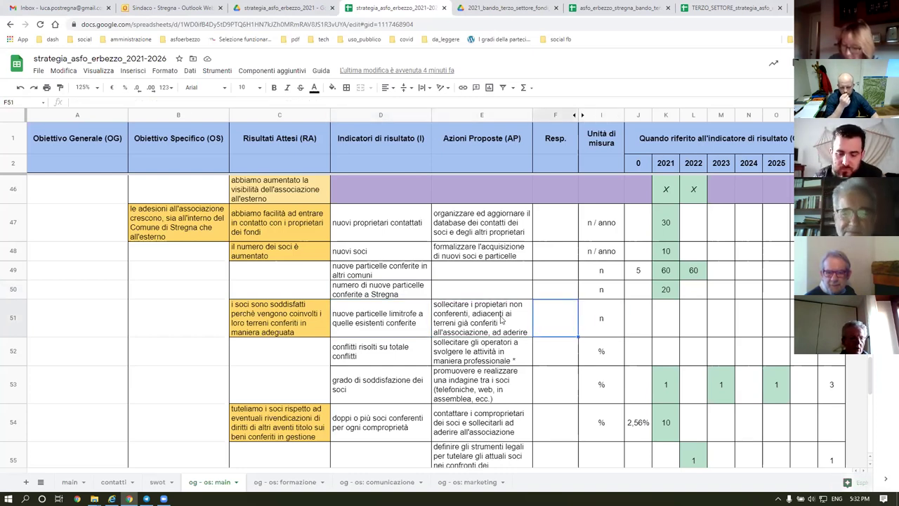
pyautogui.click(401, 353)
pyautogui.click(458, 355)
pyautogui.click(601, 353)
pyautogui.moveTo(379, 320); pyautogui.dragTo(599, 352)
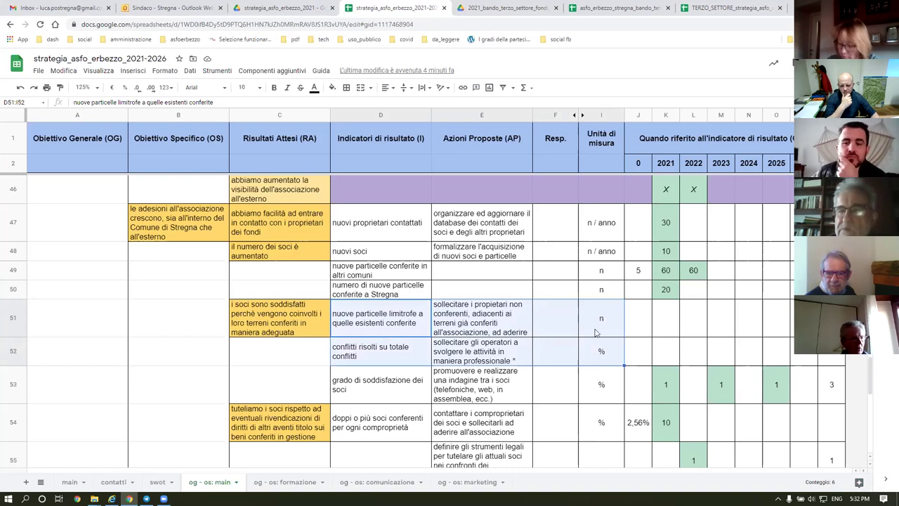
pyautogui.click(398, 322)
pyautogui.click(475, 322)
pyautogui.click(562, 321)
pyautogui.click(603, 325)
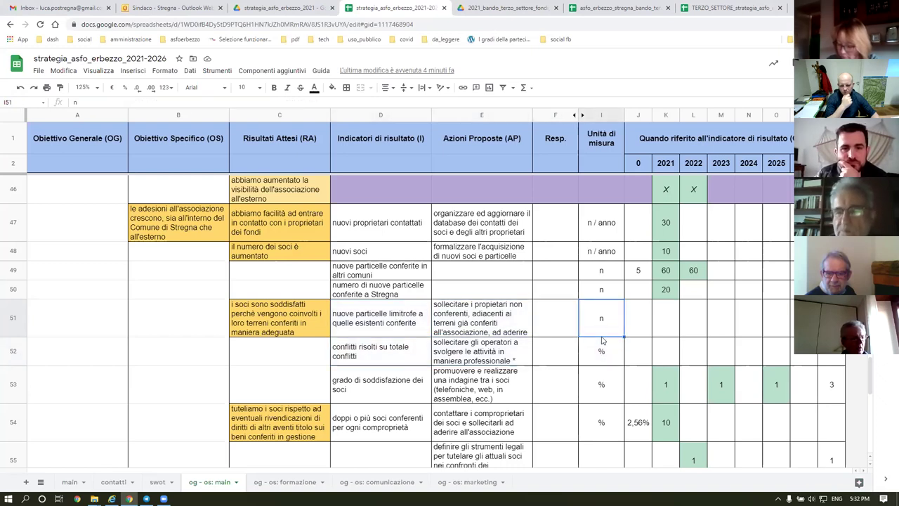
pyautogui.click(587, 354)
pyautogui.click(465, 355)
pyautogui.click(394, 351)
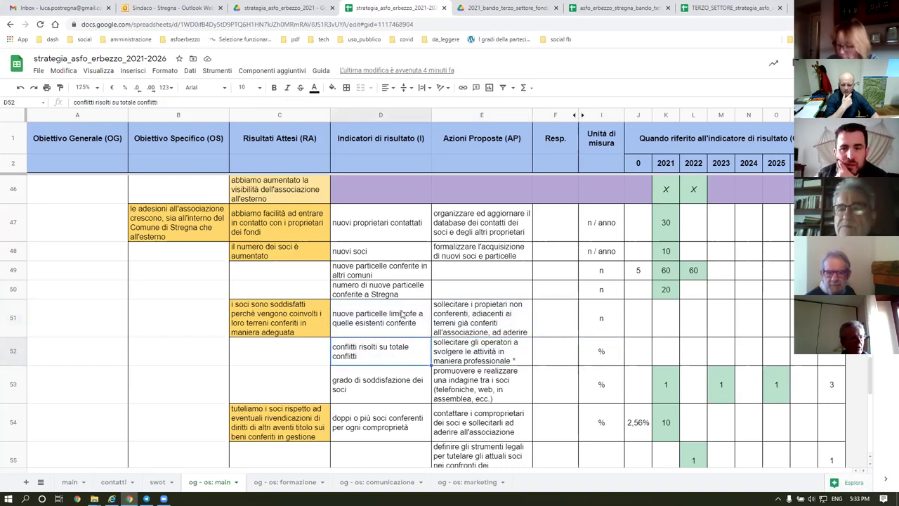
pyautogui.click(376, 319)
pyautogui.moveTo(376, 319); pyautogui.dragTo(562, 316)
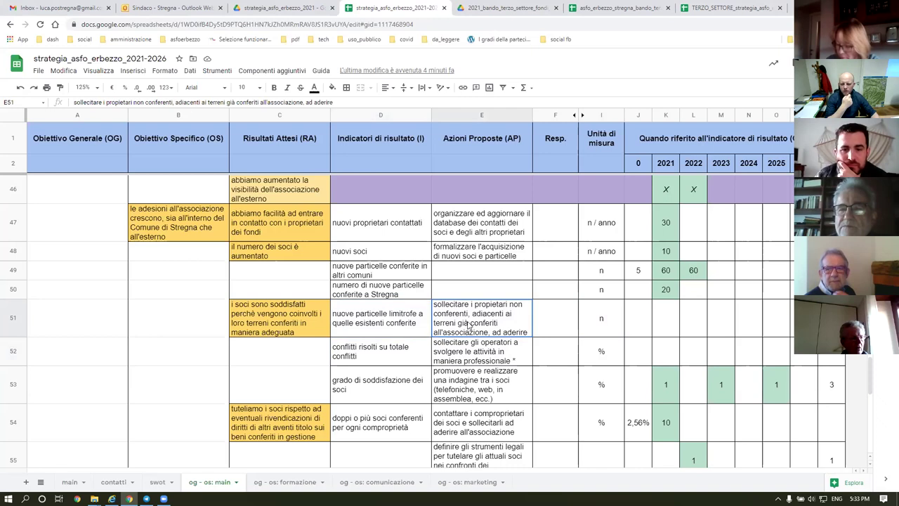
pyautogui.click(601, 320)
pyautogui.click(605, 357)
pyautogui.click(496, 355)
pyautogui.click(414, 353)
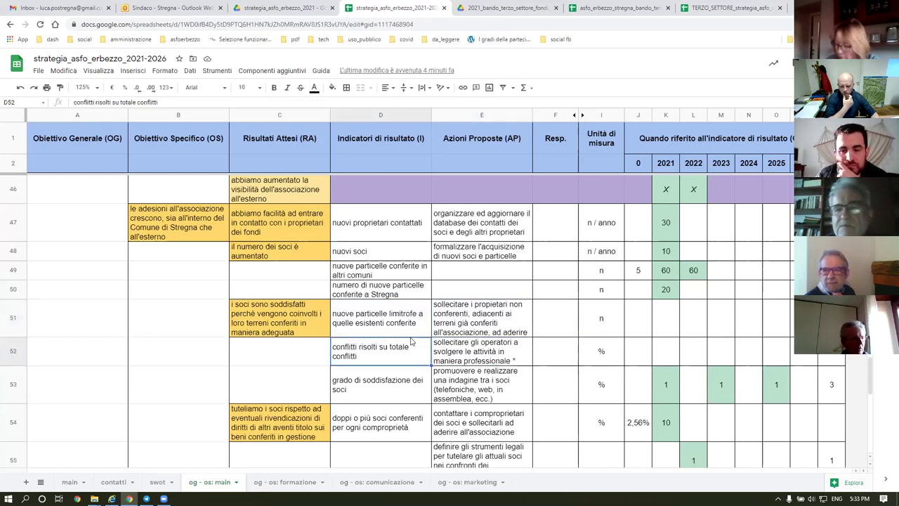
pyautogui.moveTo(386, 323); pyautogui.dragTo(555, 319)
pyautogui.click(601, 319)
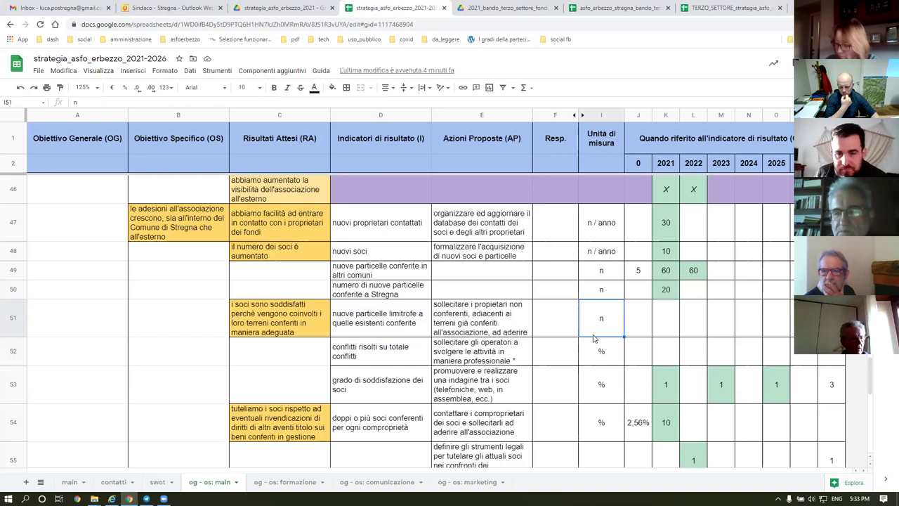
pyautogui.click(601, 352)
pyautogui.click(506, 354)
pyautogui.click(408, 350)
pyautogui.click(397, 320)
pyautogui.click(375, 356)
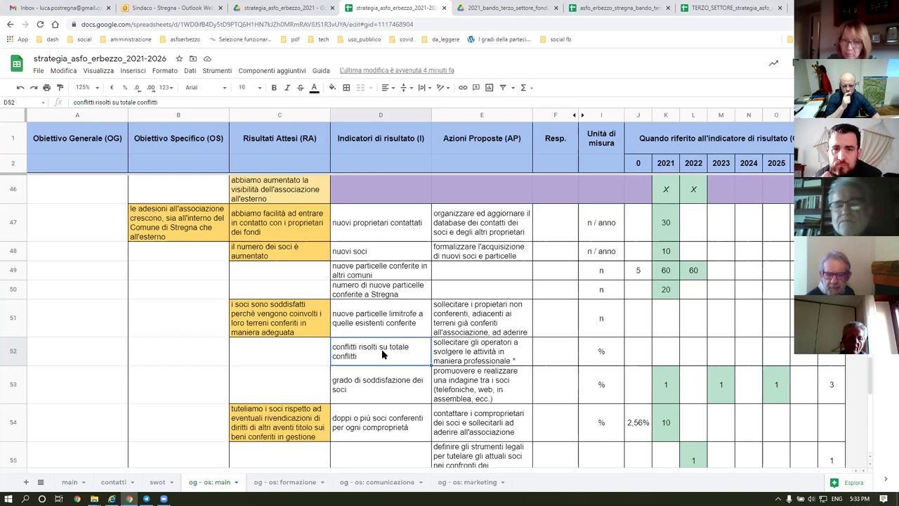
# Reset the fill of baseline cells J56:J57 to remove the yellow.
pyautogui.scroll(-3, 483, 309)
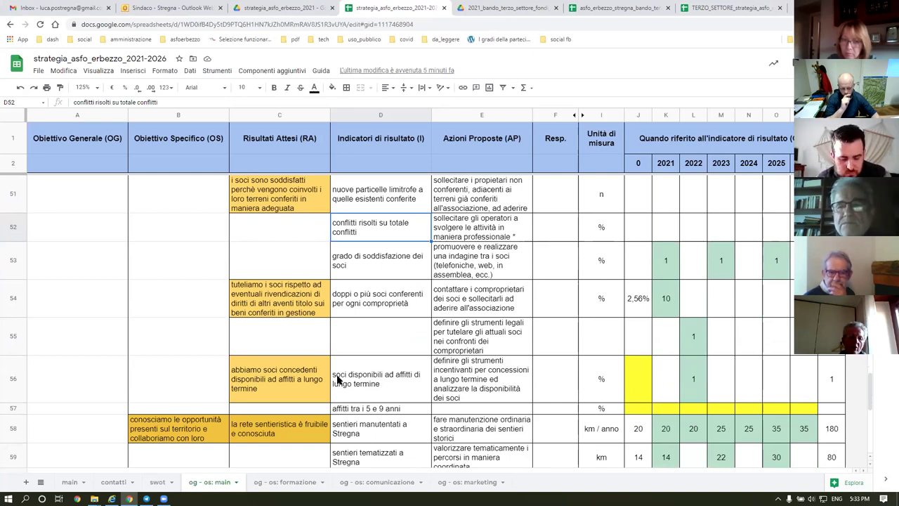
pyautogui.click(639, 375)
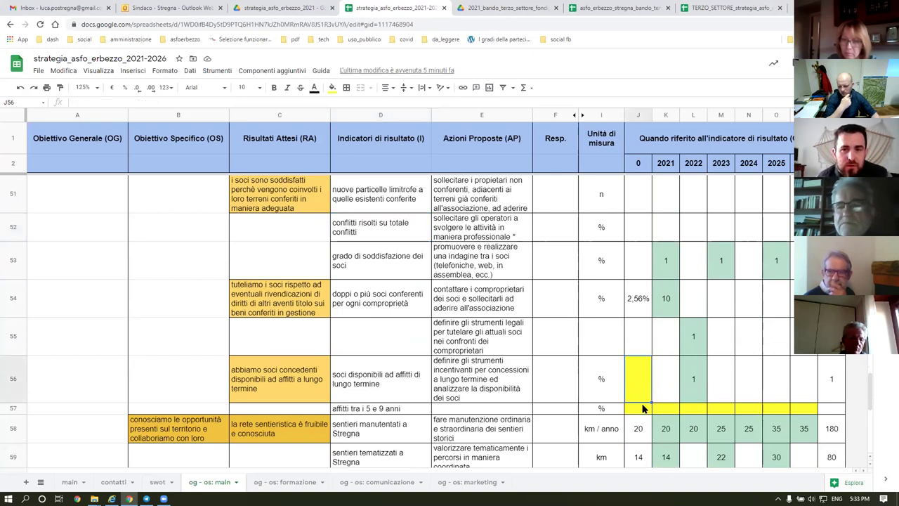
pyautogui.moveTo(691, 413); pyautogui.dragTo(642, 404)
pyautogui.click(641, 378)
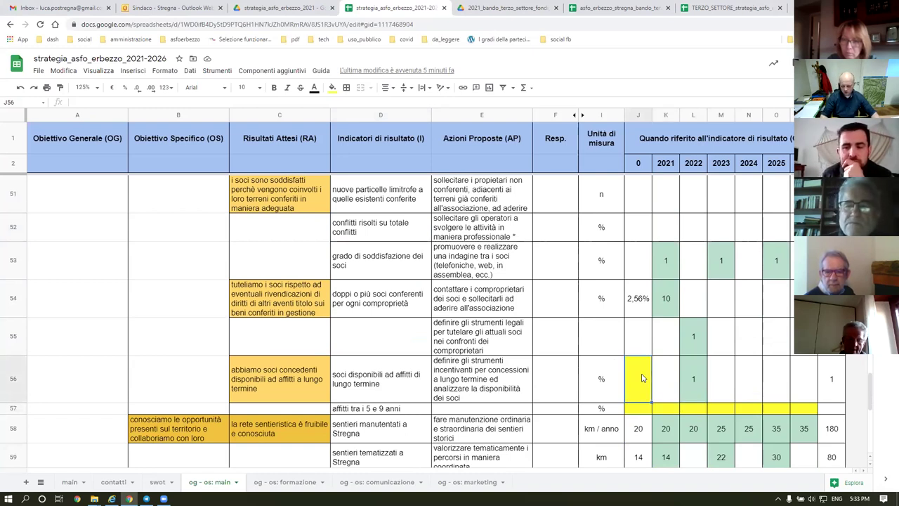
pyautogui.moveTo(636, 409); pyautogui.dragTo(631, 380)
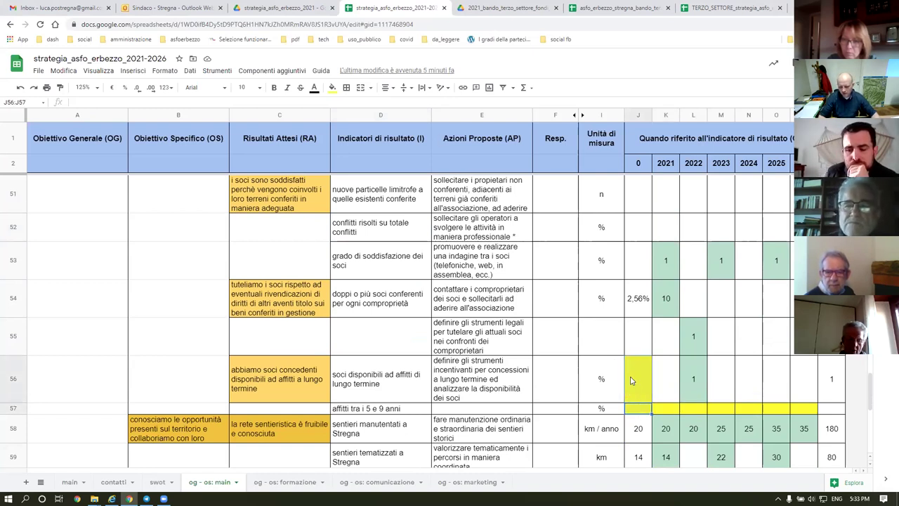
pyautogui.click(332, 87)
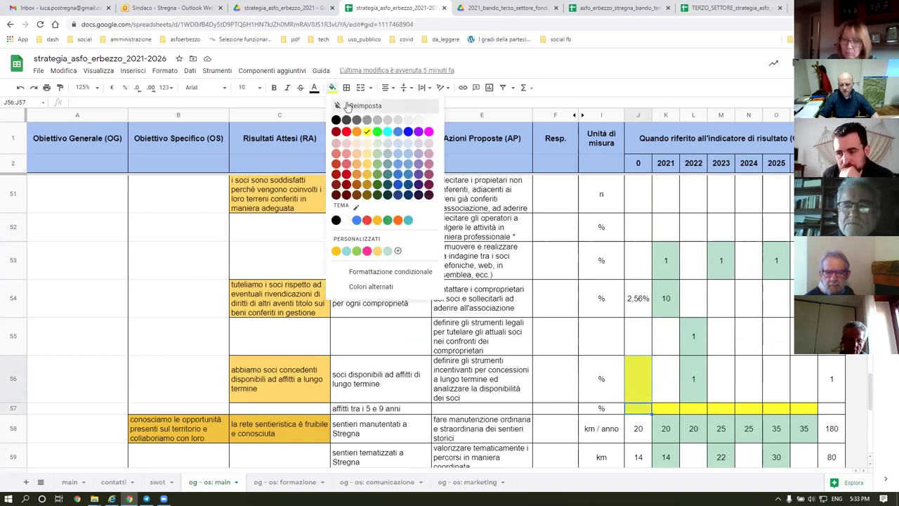
pyautogui.click(348, 106)
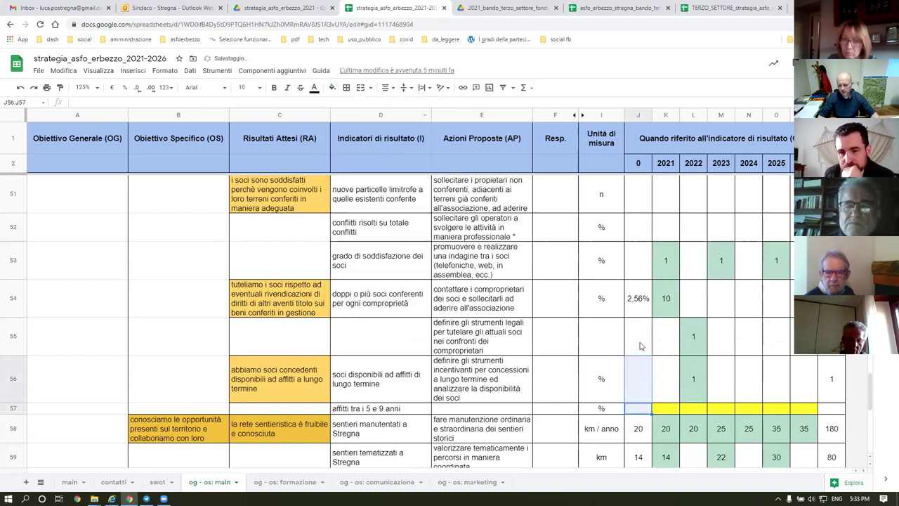
# Clear the yellow fill from K57, row 57's 2021 cell.
pyautogui.click(669, 408)
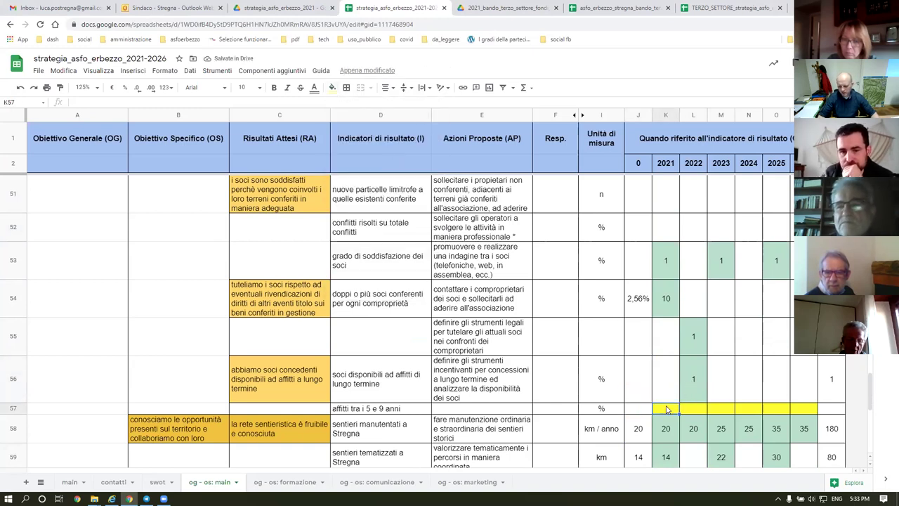
pyautogui.click(331, 88)
pyautogui.click(366, 133)
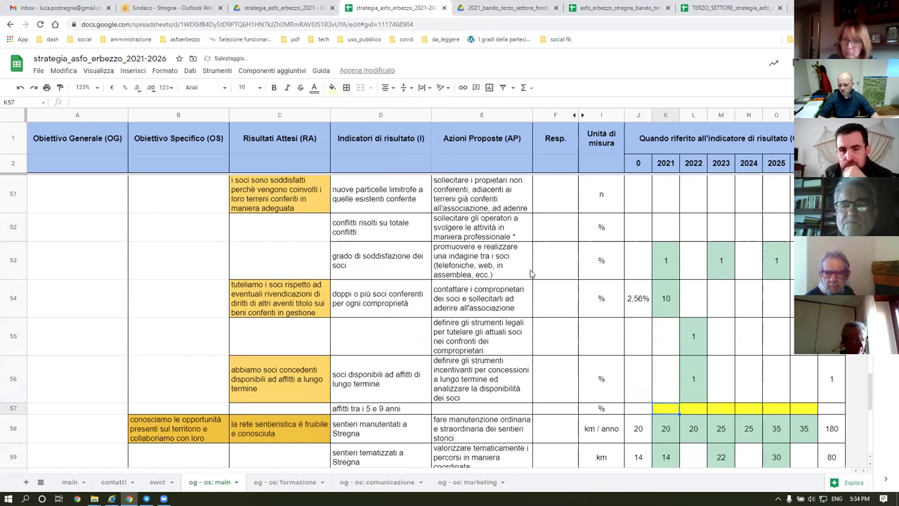
pyautogui.click(332, 88)
pyautogui.click(348, 105)
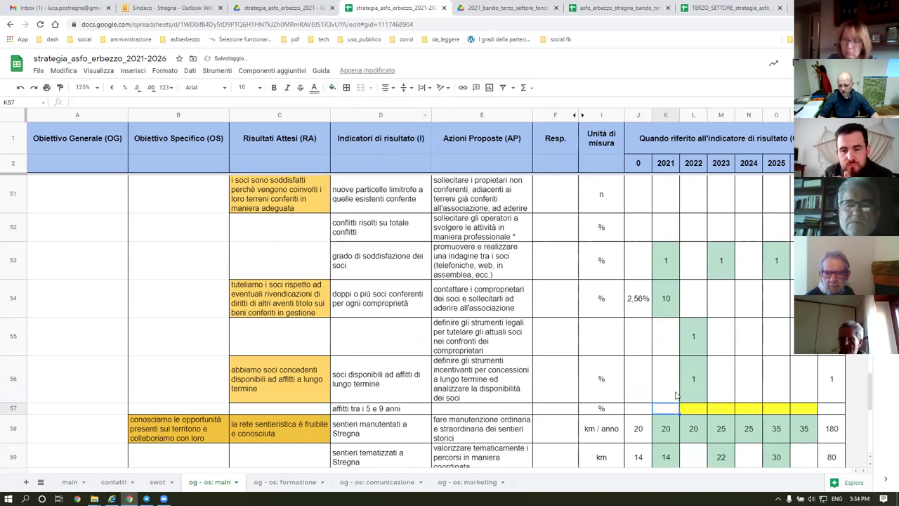
# Review row 57's remaining yellow year cells and the 5-to-9-year leases indicator.
pyautogui.click(696, 409)
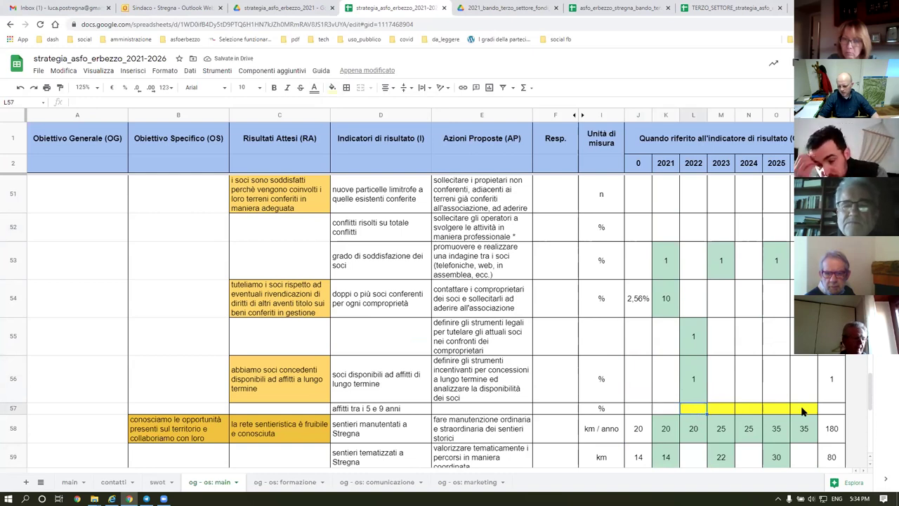
pyautogui.moveTo(803, 411); pyautogui.dragTo(696, 412)
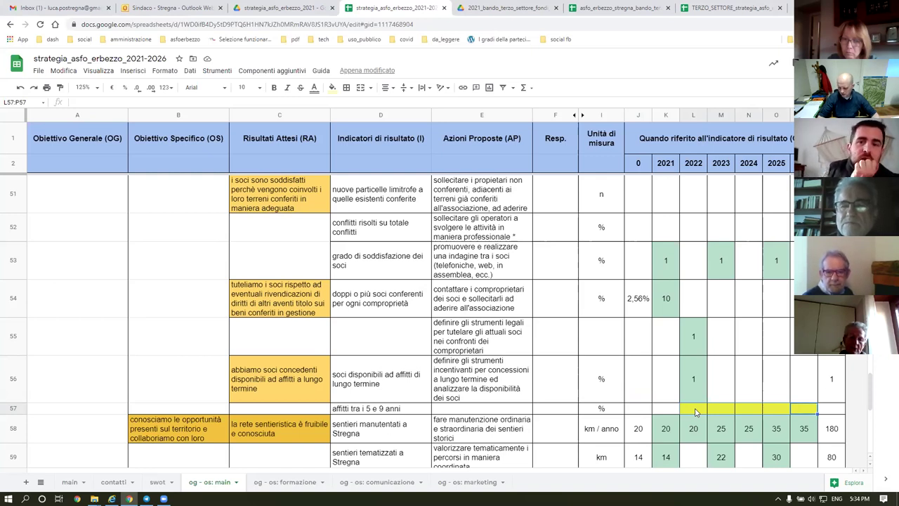
pyautogui.click(795, 397)
pyautogui.click(778, 388)
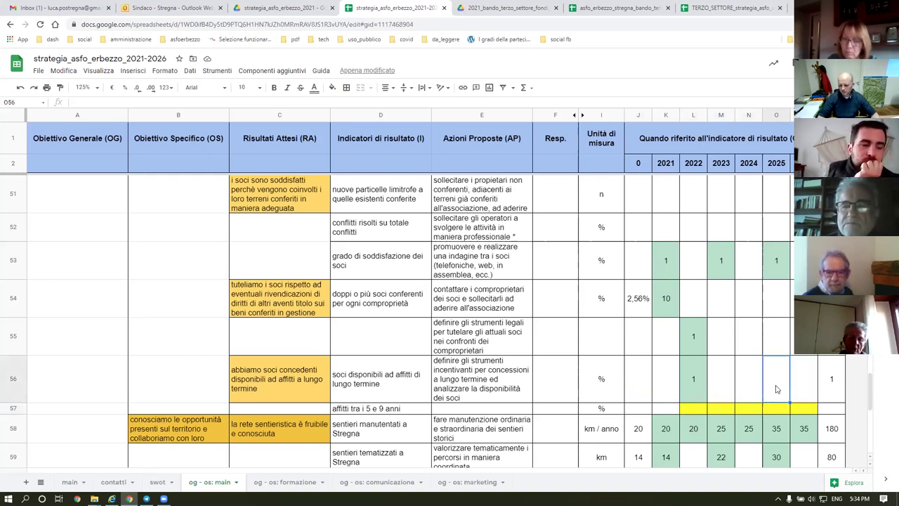
pyautogui.click(386, 409)
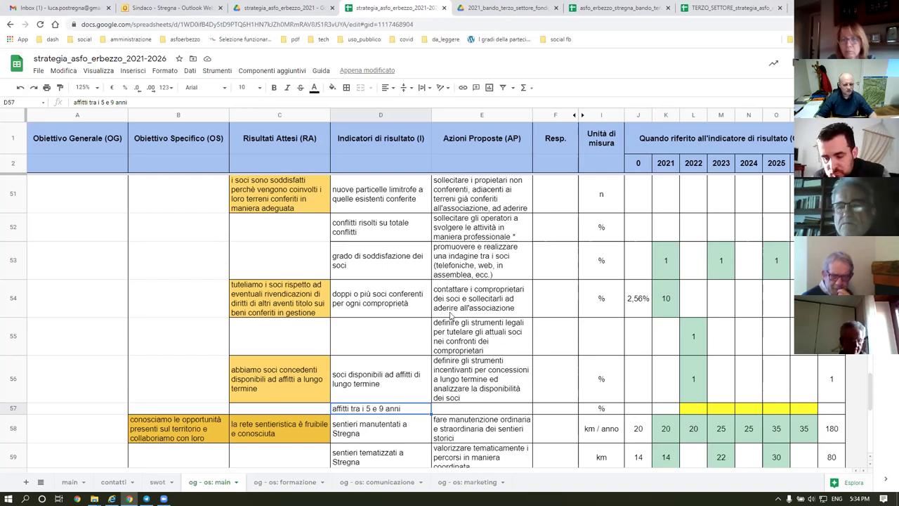
# Read the og - os: main maintained-trails target: 20 km/year for 2021–2022, rising to 35 in 2025.
pyautogui.scroll(-3, 467, 298)
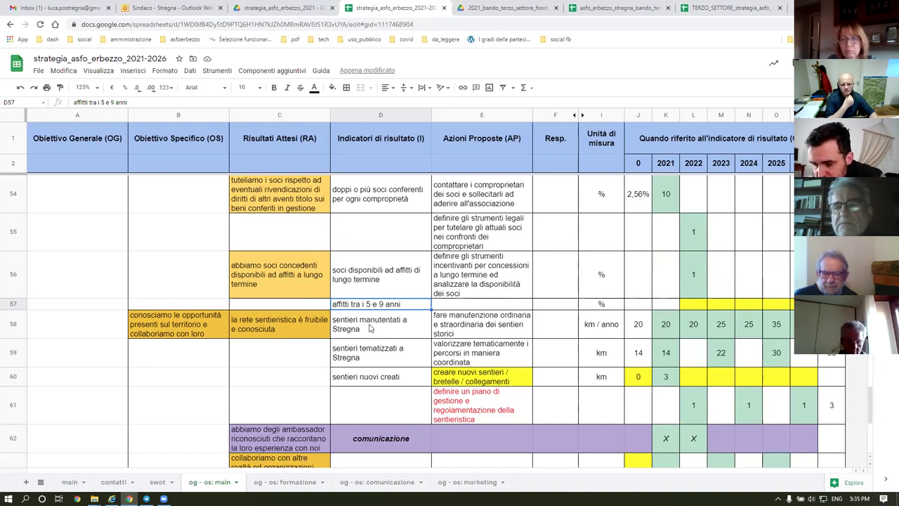
pyautogui.click(371, 328)
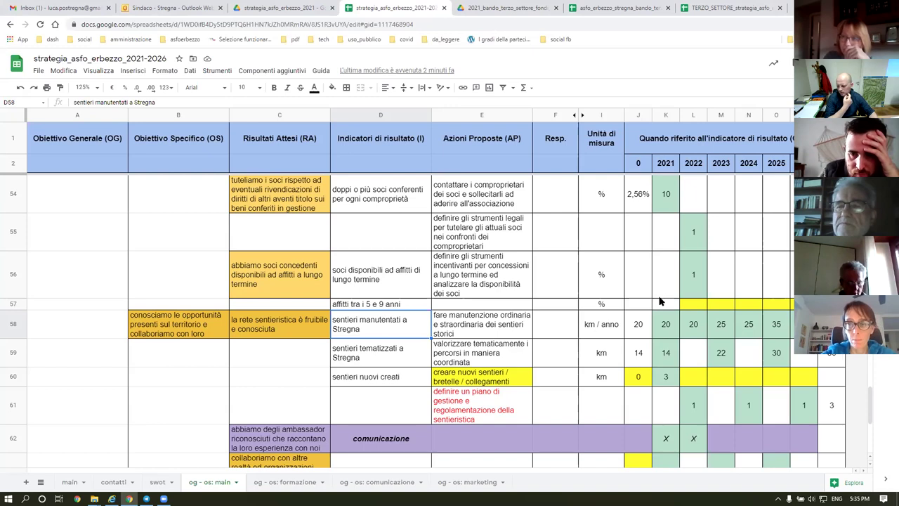
pyautogui.scroll(-1, 385, 313)
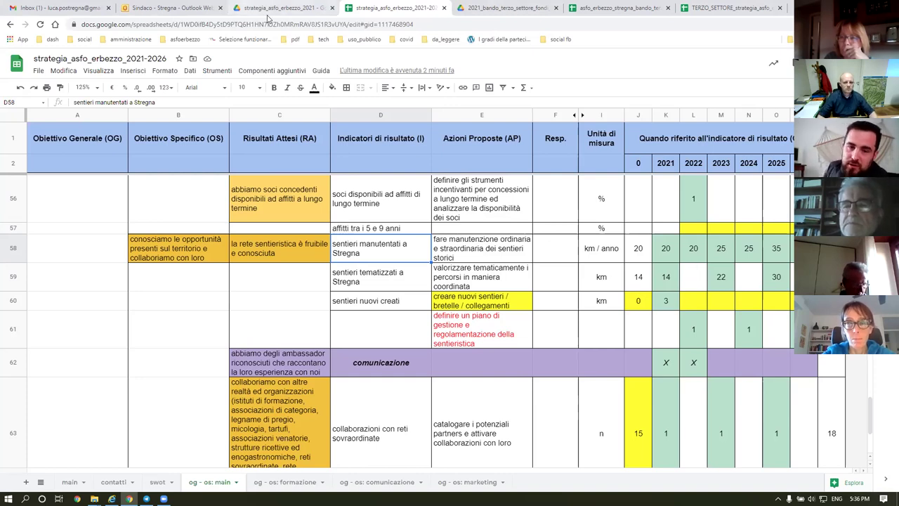
# On the swot sheet, enter the Savogna ASFO feasibility-study opportunity in E21.
pyautogui.click(108, 484)
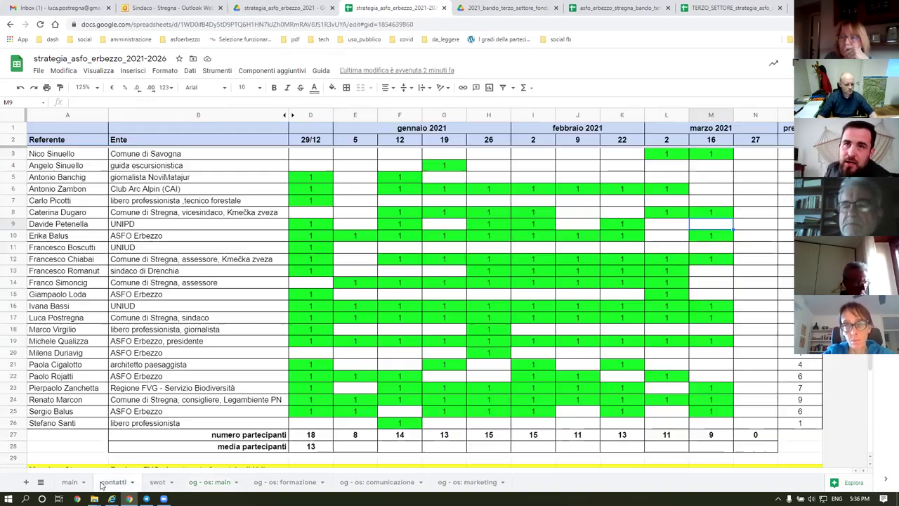
pyautogui.click(157, 483)
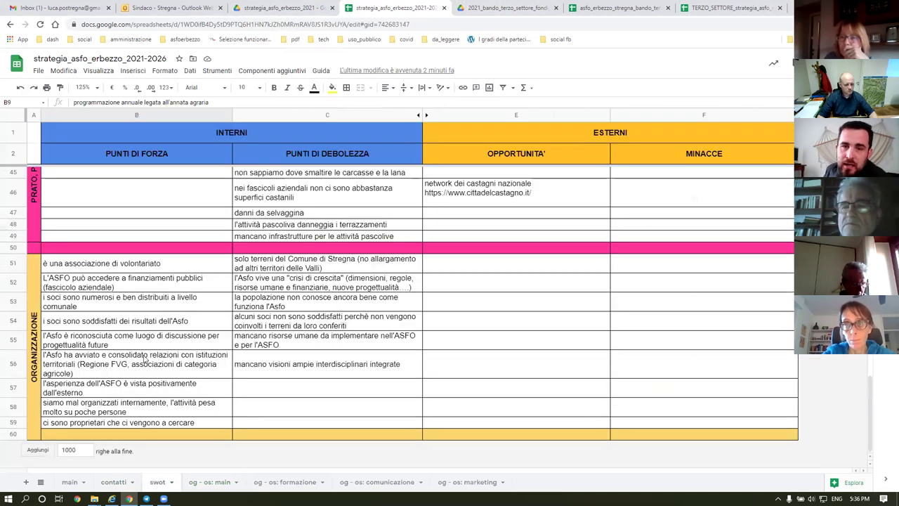
pyautogui.scroll(-6, 345, 315)
pyautogui.scroll(4, 344, 315)
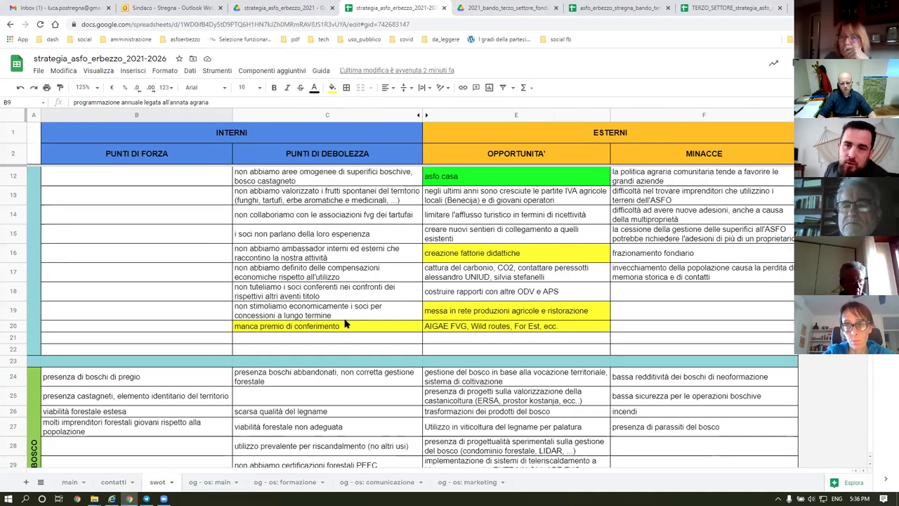
pyautogui.click(444, 342)
pyautogui.write('è presente un')
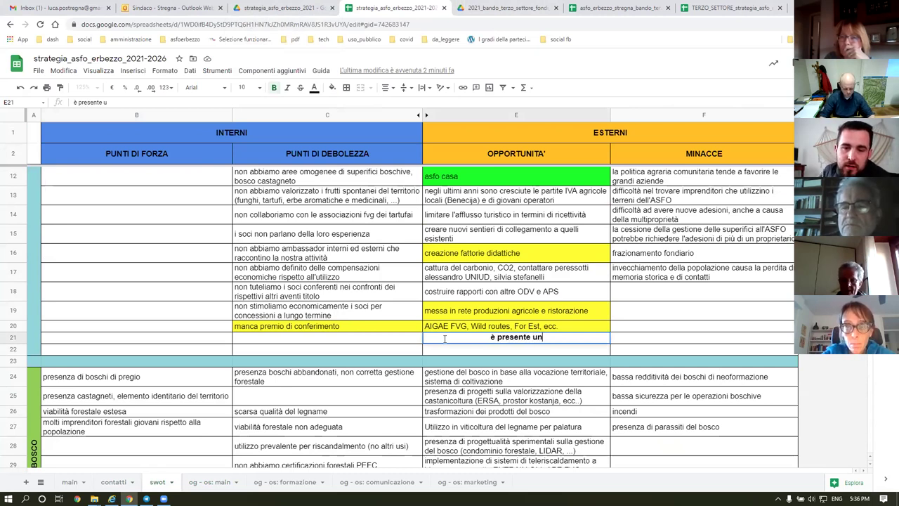
pyautogui.write('o studio di')
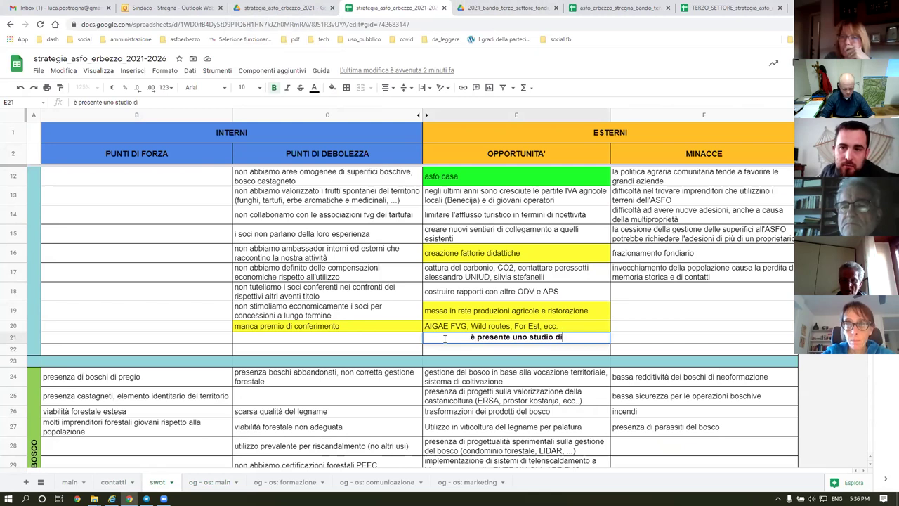
pyautogui.write(' fatti')
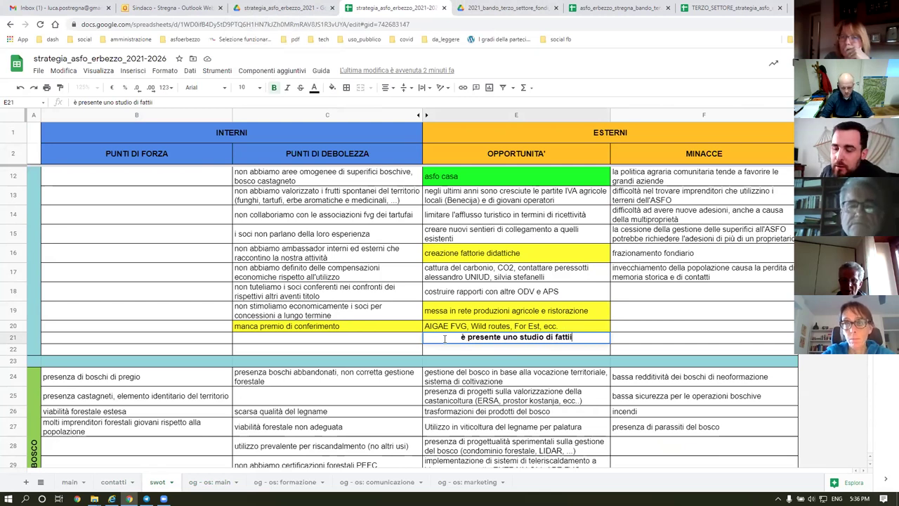
pyautogui.write('bilità')
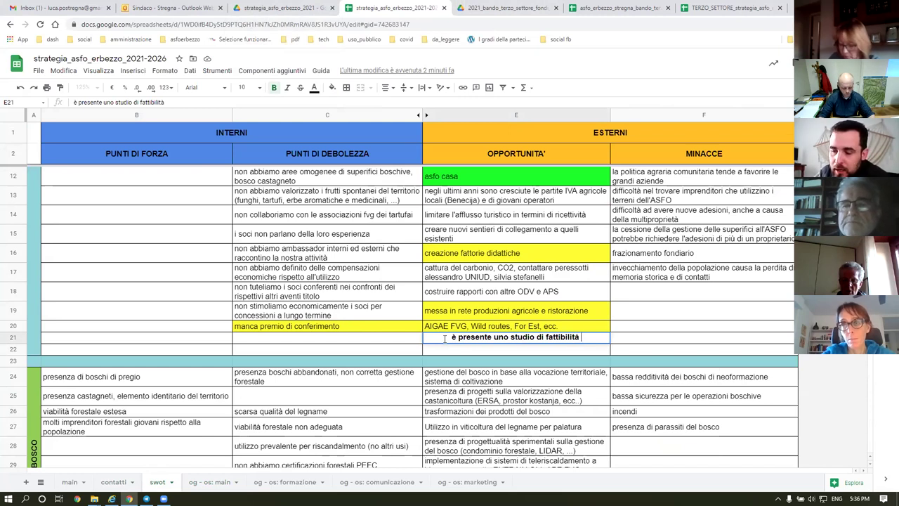
pyautogui.write(' per un')
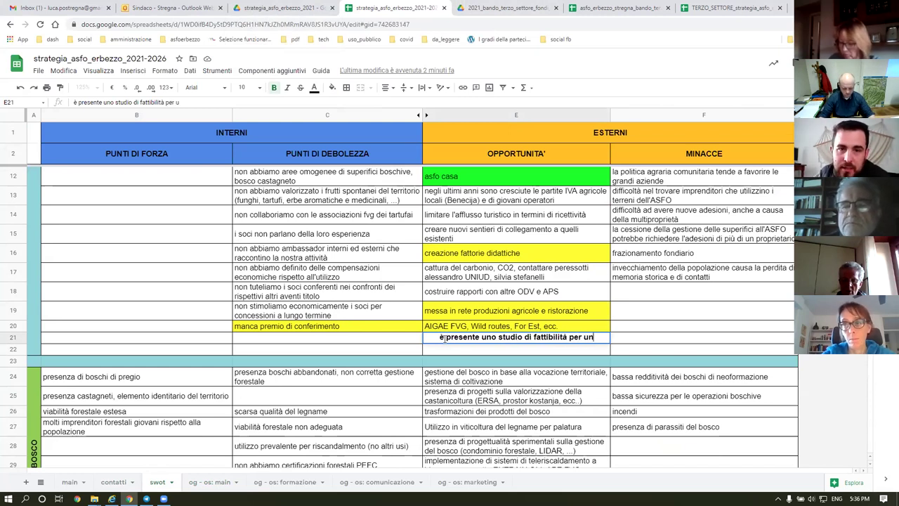
pyautogui.write('a asfo')
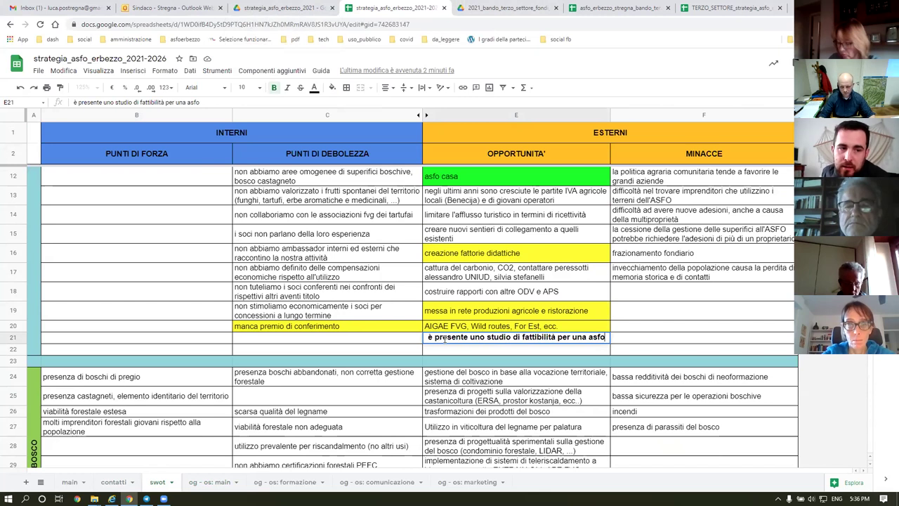
pyautogui.write(' in comune di Savogna')
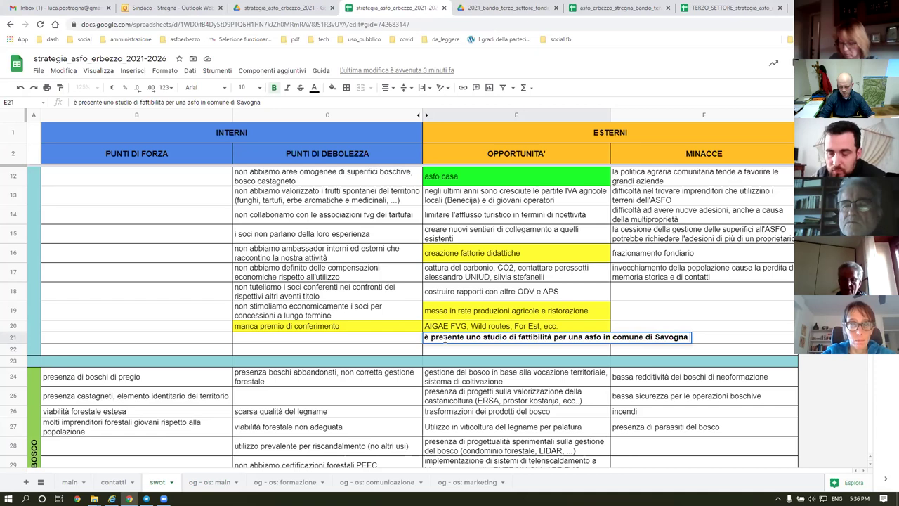
pyautogui.write(' a fo')
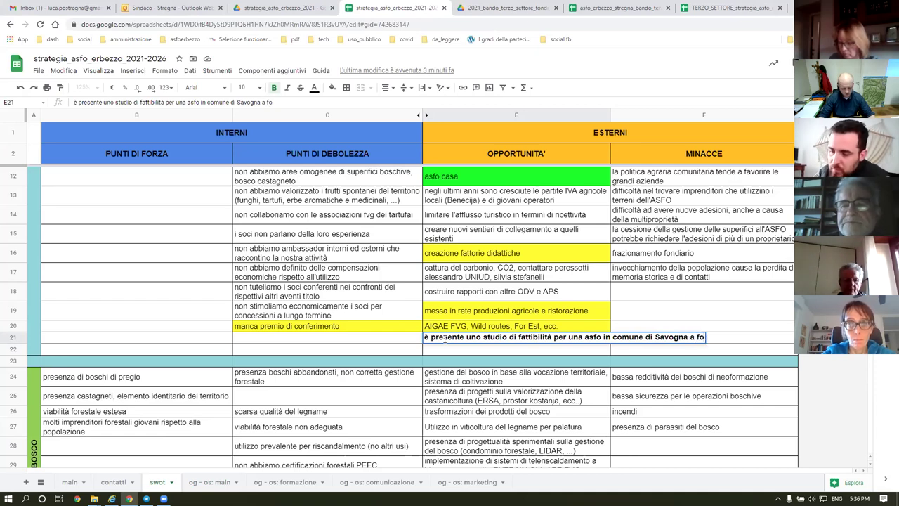
pyautogui.write('ndovalle')
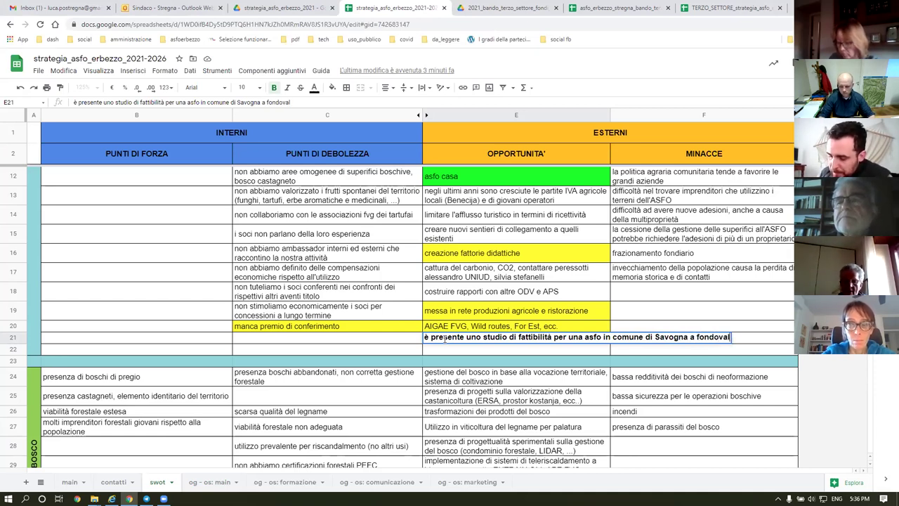
pyautogui.press('Return')
# Clear E21's rotated formatting and wrap its text, then go to og - os: main.
pyautogui.click(458, 340)
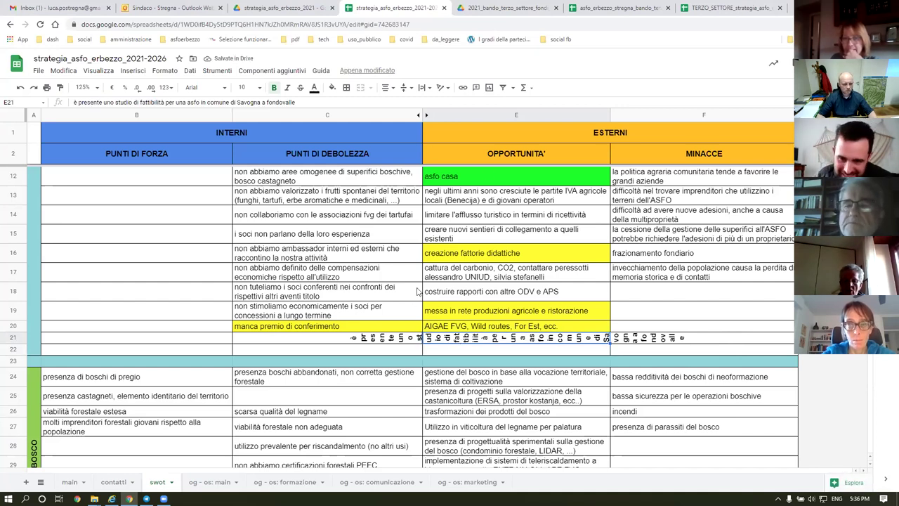
pyautogui.click(164, 71)
pyautogui.click(188, 330)
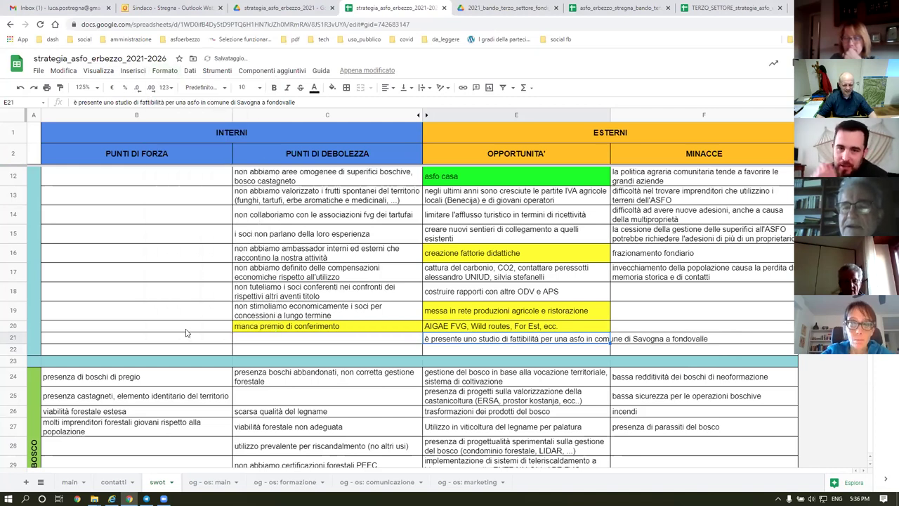
pyautogui.click(430, 90)
pyautogui.click(434, 107)
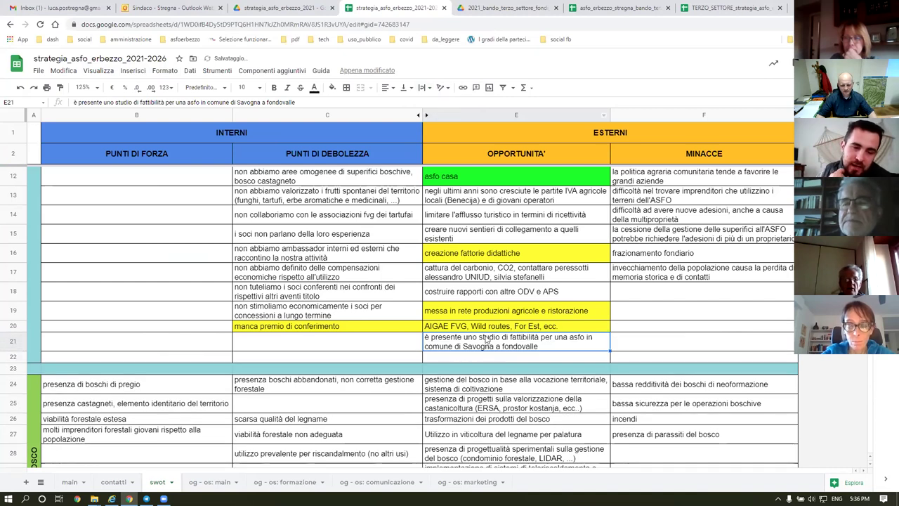
pyautogui.press('Down')
pyautogui.press('Right')
pyautogui.click(541, 346)
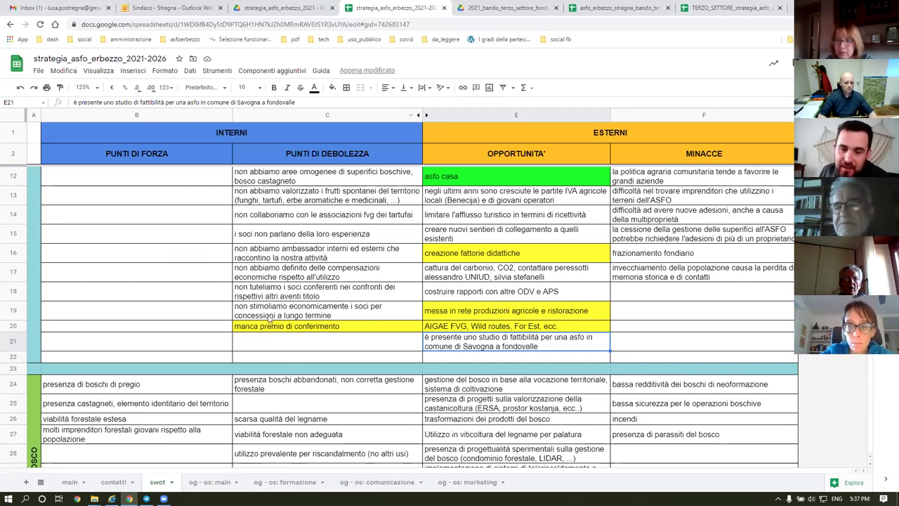
pyautogui.click(210, 485)
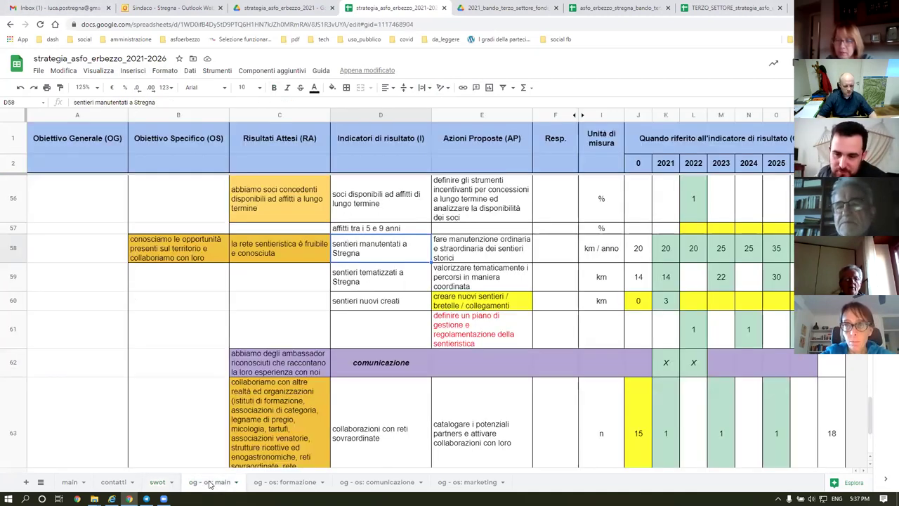
# Check the formazione sheet and Gmail, then open asfo_erbezzo_stregna_bando_terzo_settore_2021.
pyautogui.click(280, 484)
pyautogui.click(210, 482)
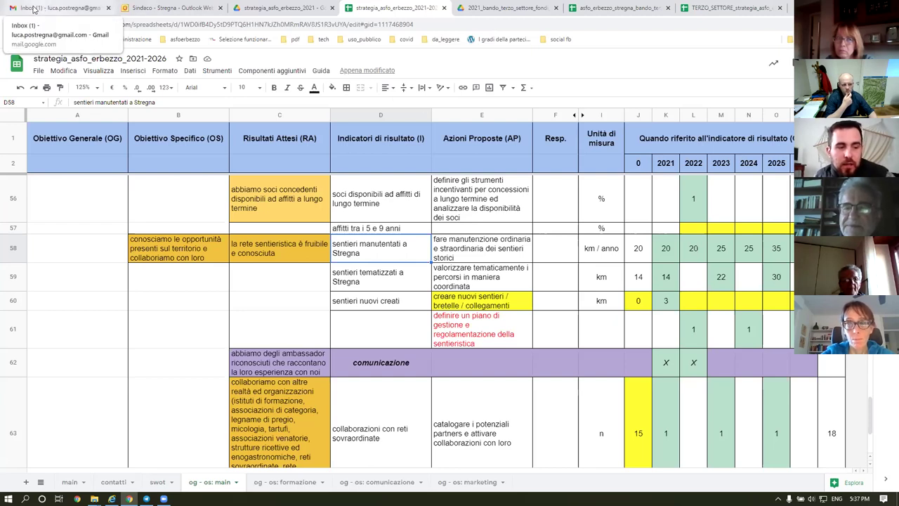
pyautogui.click(33, 8)
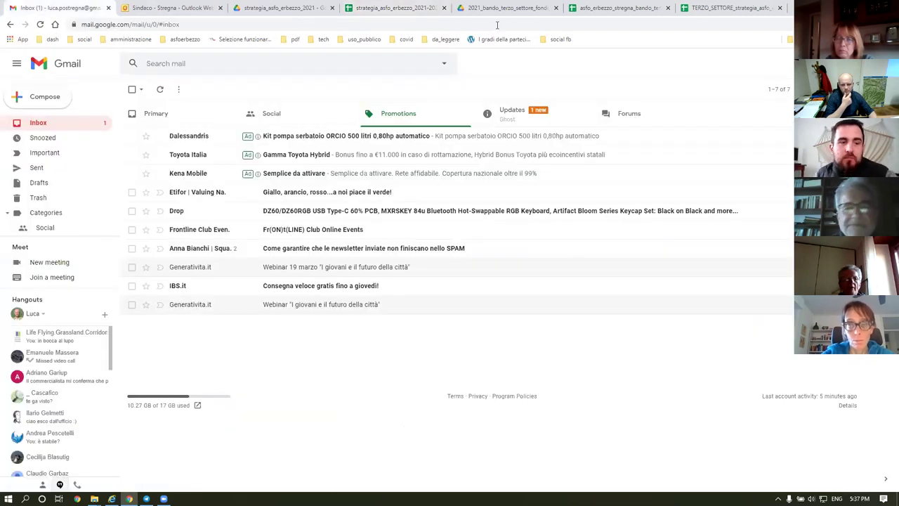
pyautogui.click(613, 8)
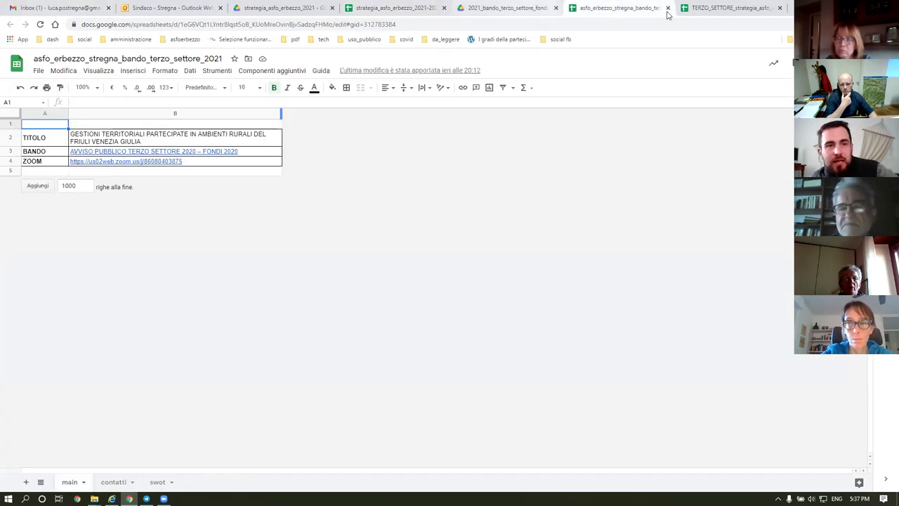
# In strategia_asfo_erbezzo_2021-2026, review trail targets J58:L61, the E61 management-plan action and row 60's targets.
pyautogui.click(383, 8)
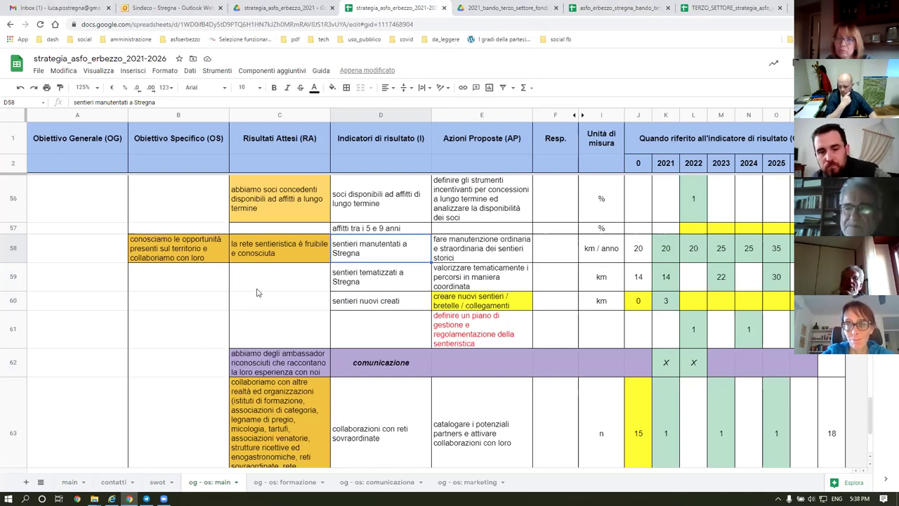
pyautogui.scroll(-1, 257, 292)
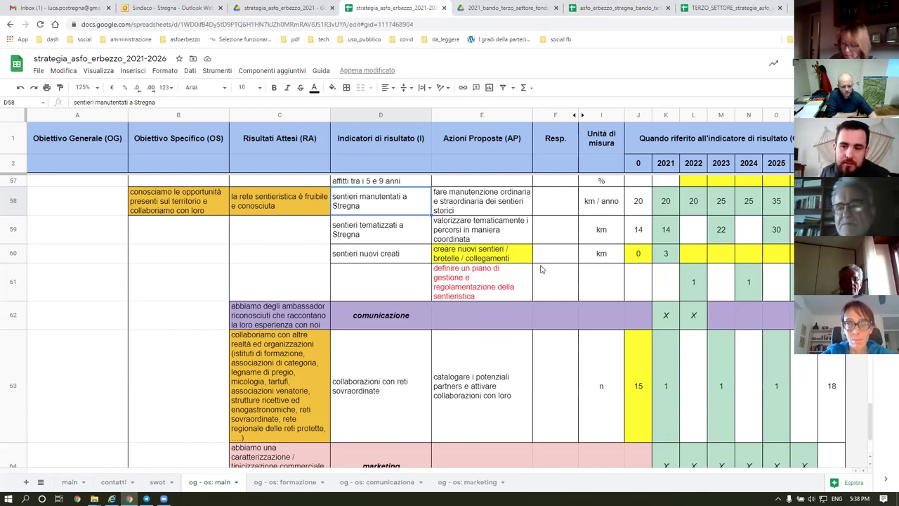
pyautogui.scroll(-1, 552, 281)
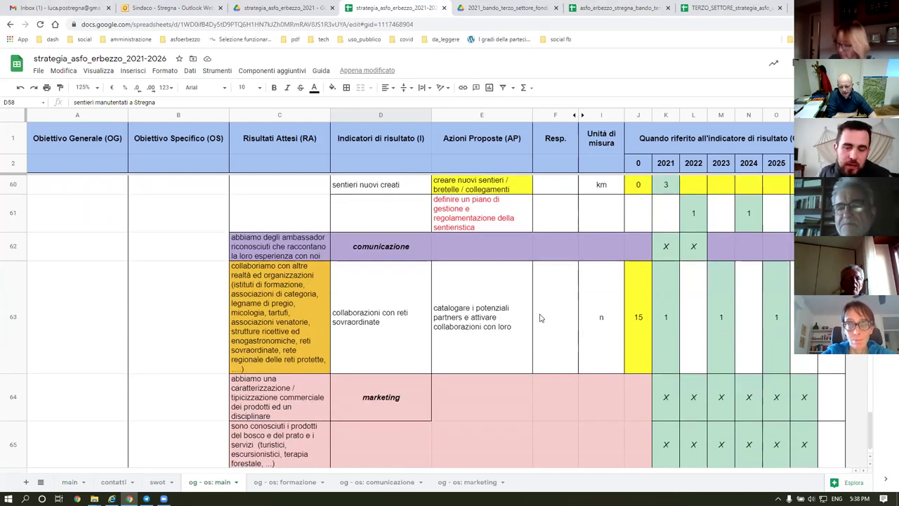
pyautogui.scroll(-1, 527, 305)
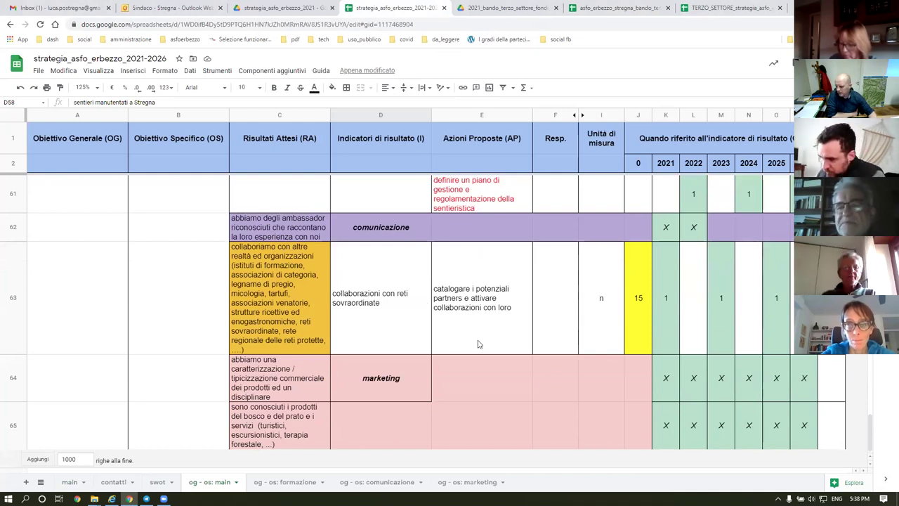
pyautogui.scroll(5, 522, 290)
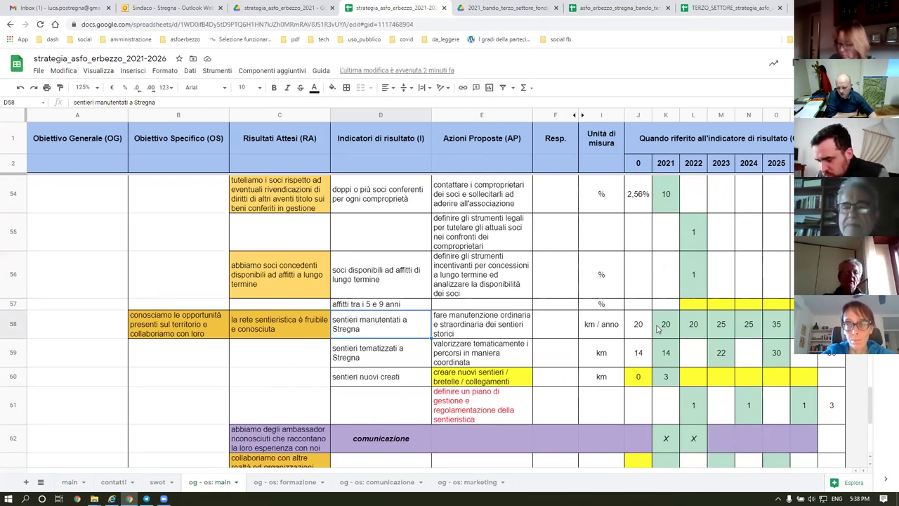
pyautogui.moveTo(638, 324); pyautogui.dragTo(693, 407)
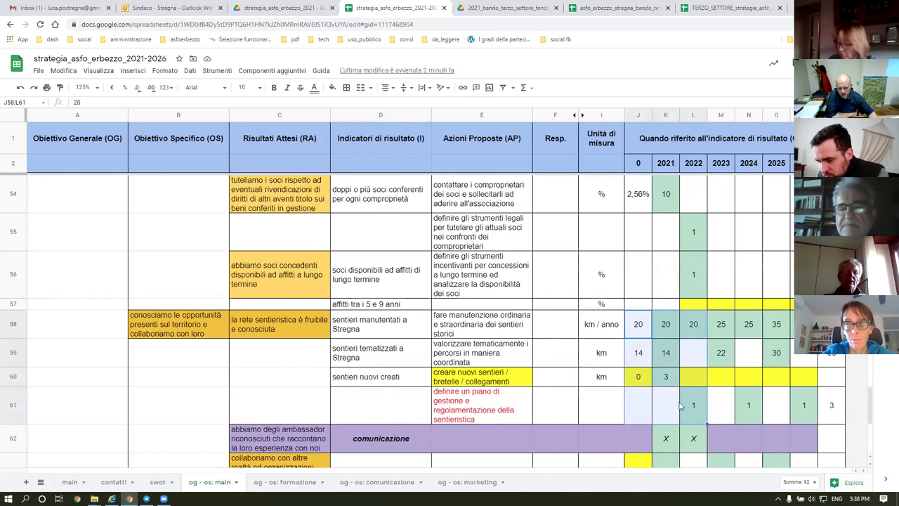
pyautogui.click(472, 407)
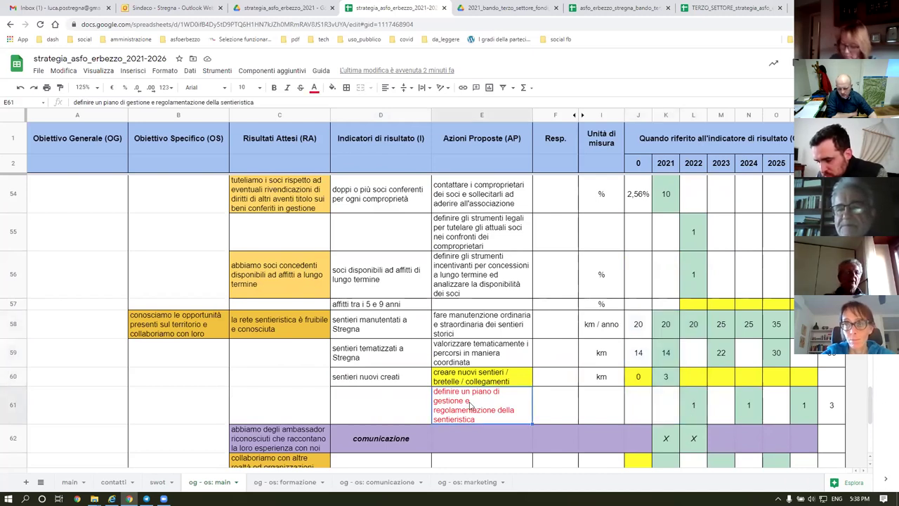
pyautogui.moveTo(799, 380); pyautogui.dragTo(640, 383)
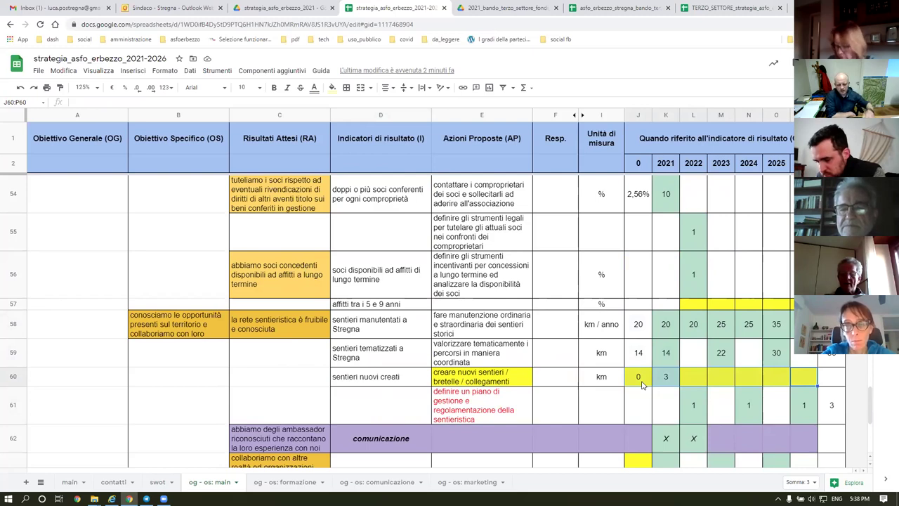
# Append 'a livello di comuni in asfo ma anche fuori' to E61's trail-management action.
pyautogui.click(476, 411)
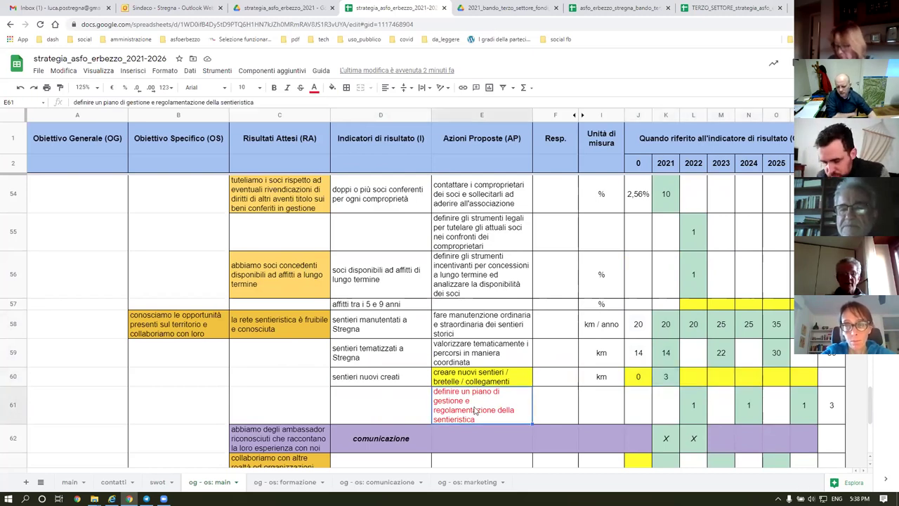
pyautogui.click(264, 103)
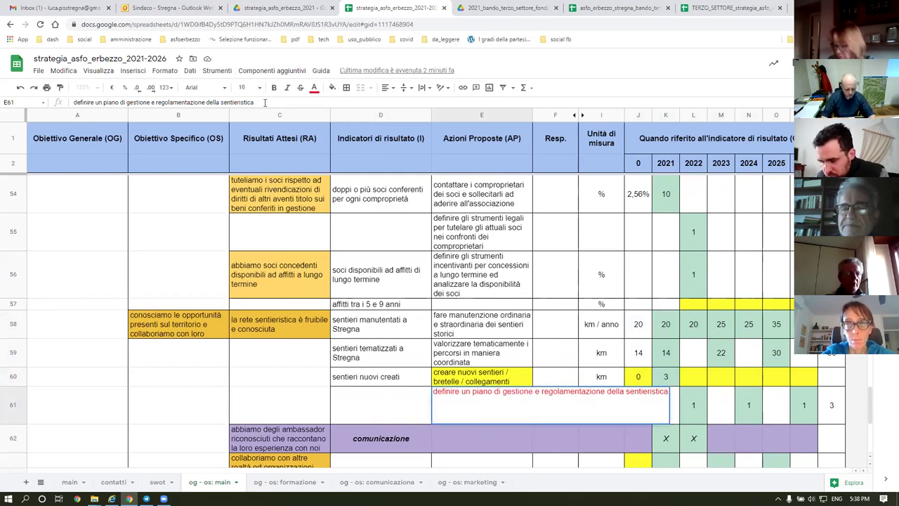
pyautogui.write('a livello')
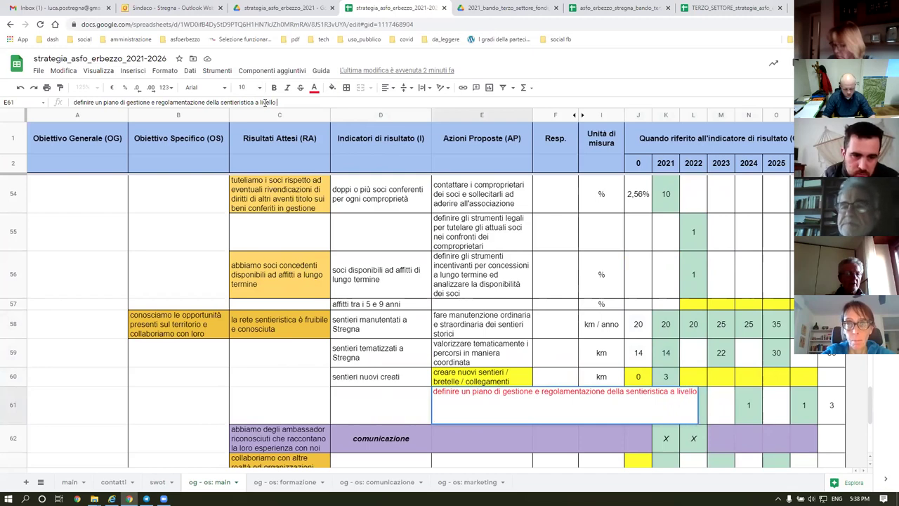
pyautogui.write(' di')
pyautogui.write(' co')
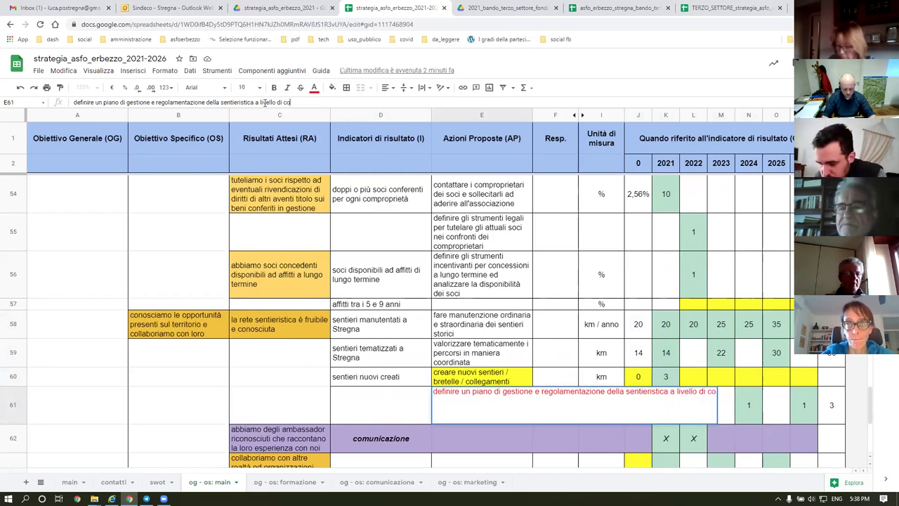
pyautogui.write("muni dell'")
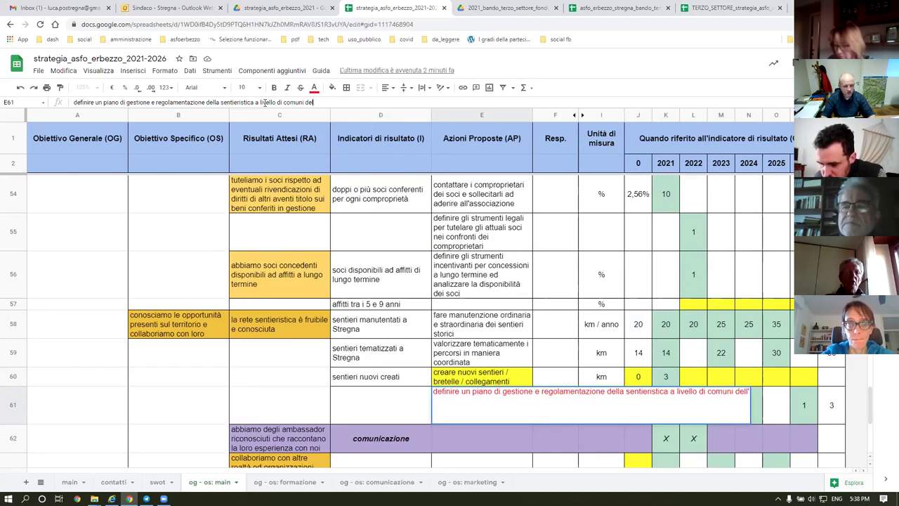
pyautogui.press('BackSpace')
pyautogui.press('BackSpace')
pyautogui.press('BackSpace')
pyautogui.press('BackSpace')
pyautogui.press('BackSpace')
pyautogui.write('in asfo ma anche fuori')
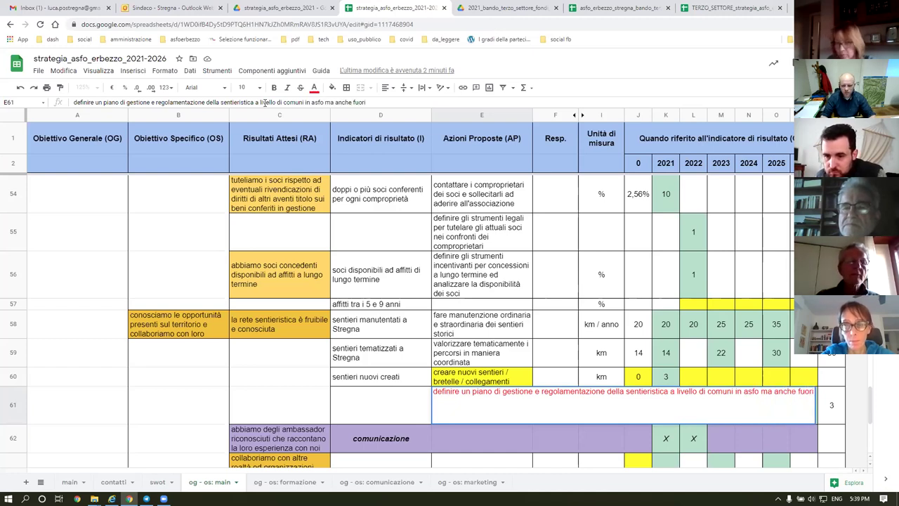
pyautogui.press('Return')
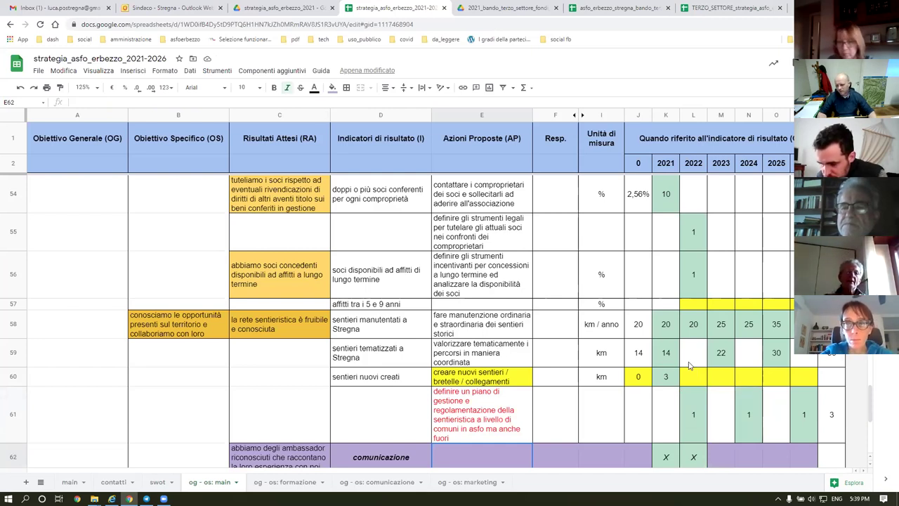
pyautogui.click(665, 324)
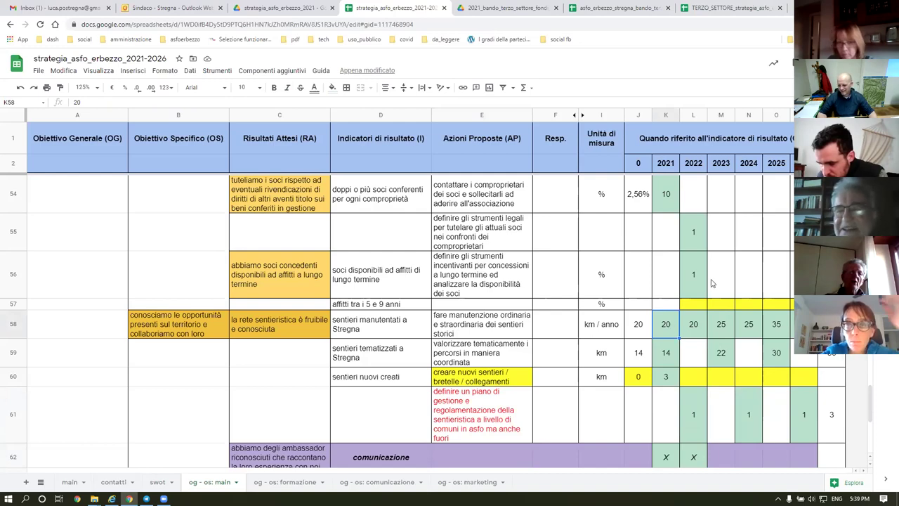
pyautogui.scroll(8, 716, 278)
pyautogui.scroll(10, 716, 279)
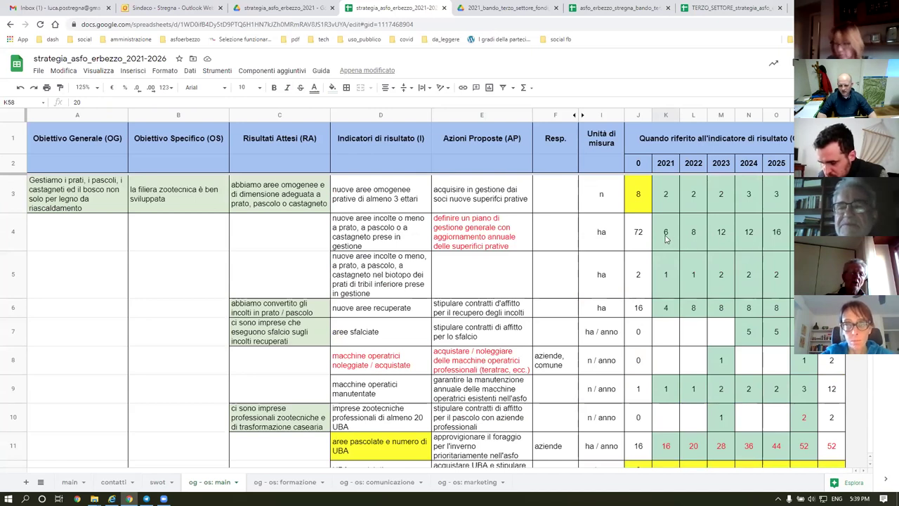
pyautogui.click(350, 237)
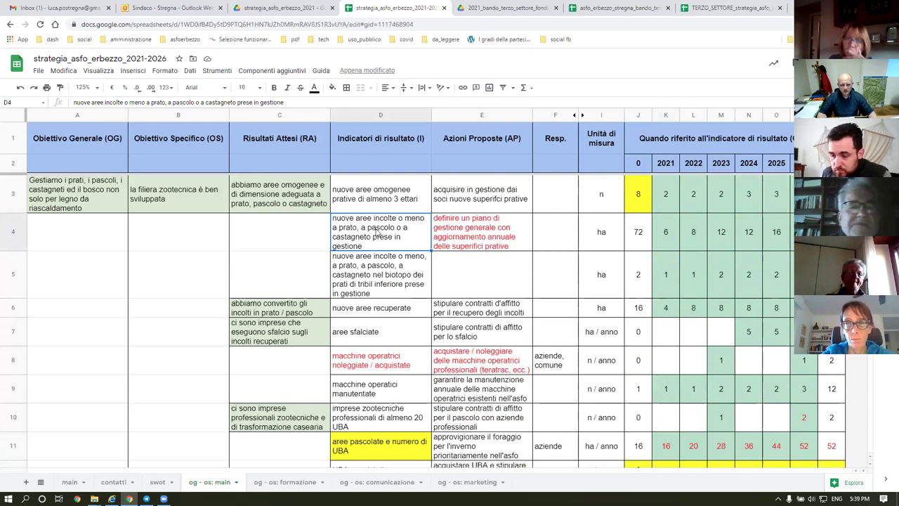
pyautogui.click(664, 238)
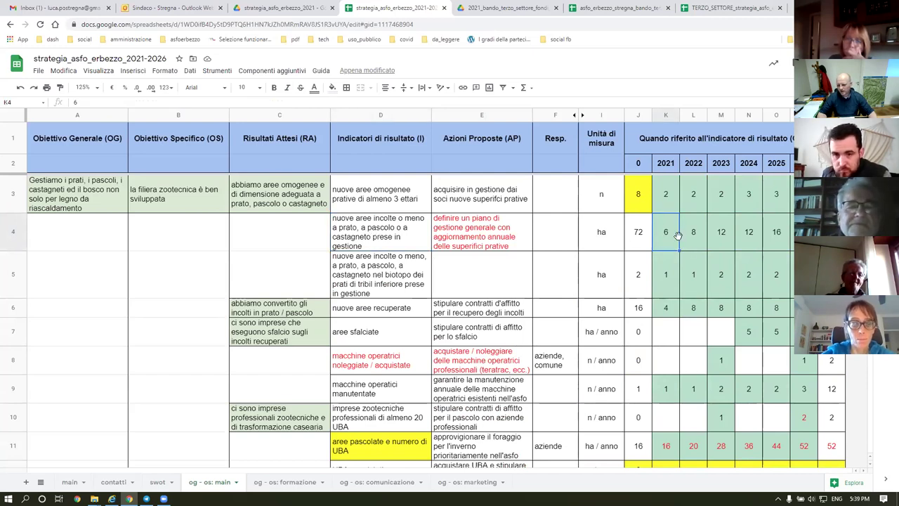
pyautogui.moveTo(726, 244); pyautogui.dragTo(699, 237)
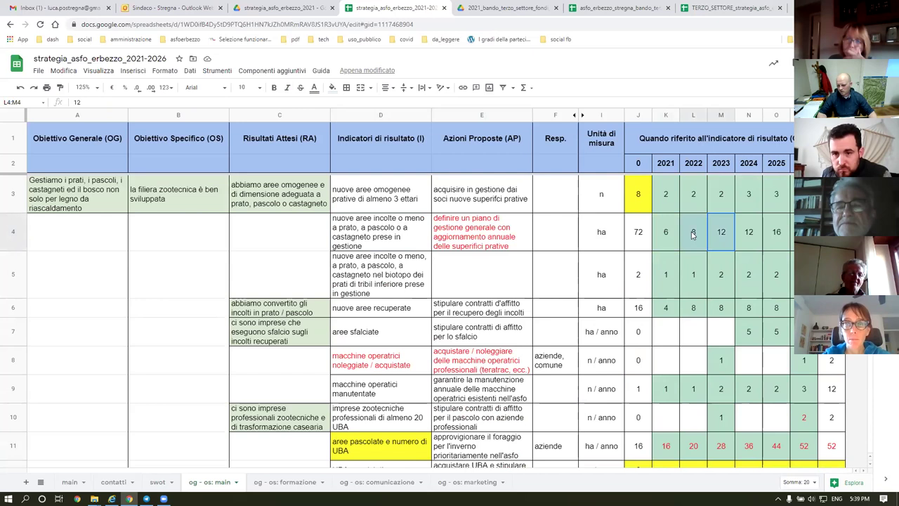
pyautogui.click(722, 242)
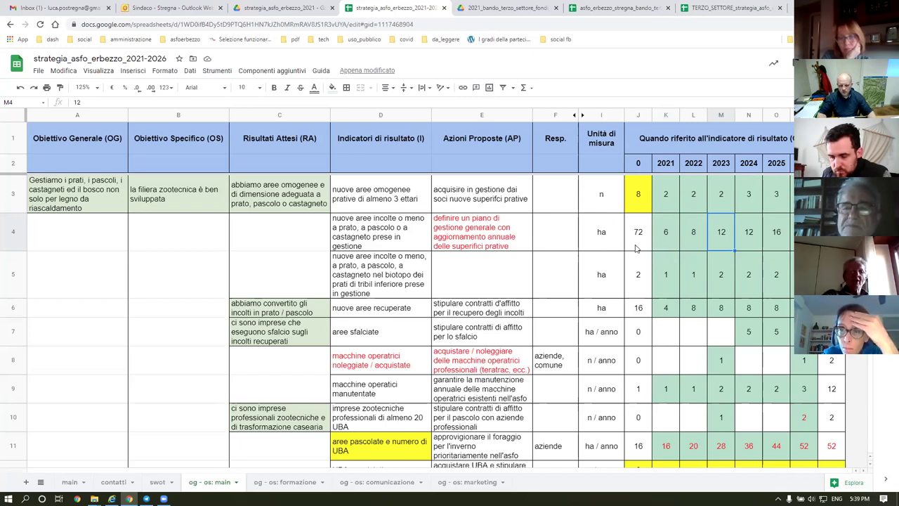
# Review the formazione and comunicazione block, its expected results and the 2021–2022 X marks.
pyautogui.scroll(-5, 638, 246)
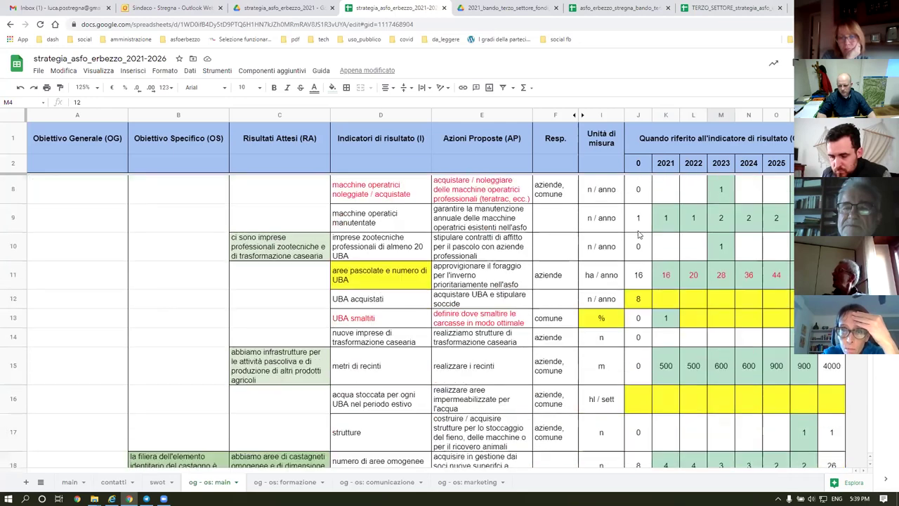
pyautogui.scroll(-9, 345, 265)
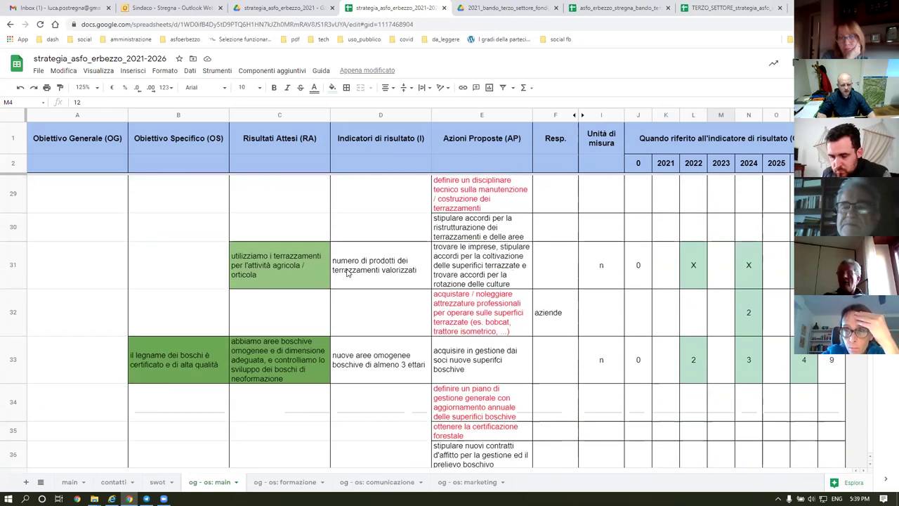
pyautogui.scroll(-2, 346, 273)
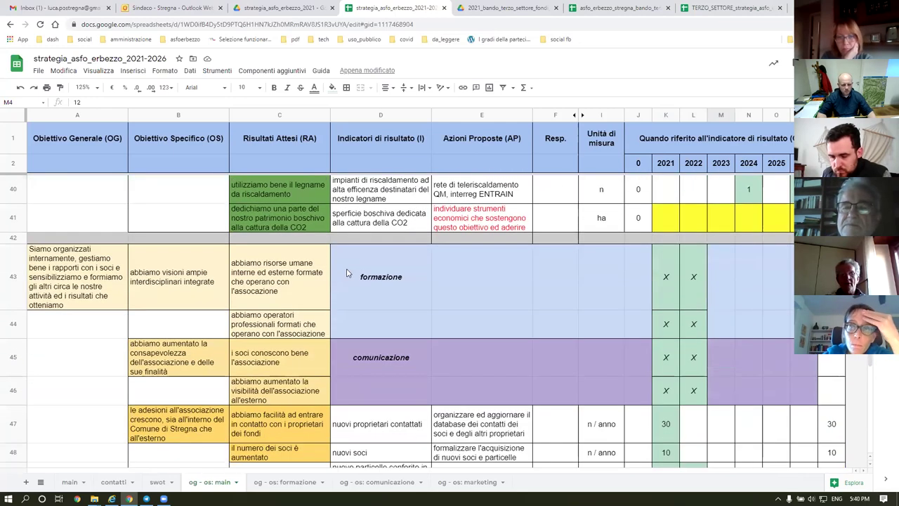
pyautogui.moveTo(804, 394)
pyautogui.mouseDown()
pyautogui.moveTo(717, 358)
pyautogui.moveTo(360, 279)
pyautogui.mouseUp()
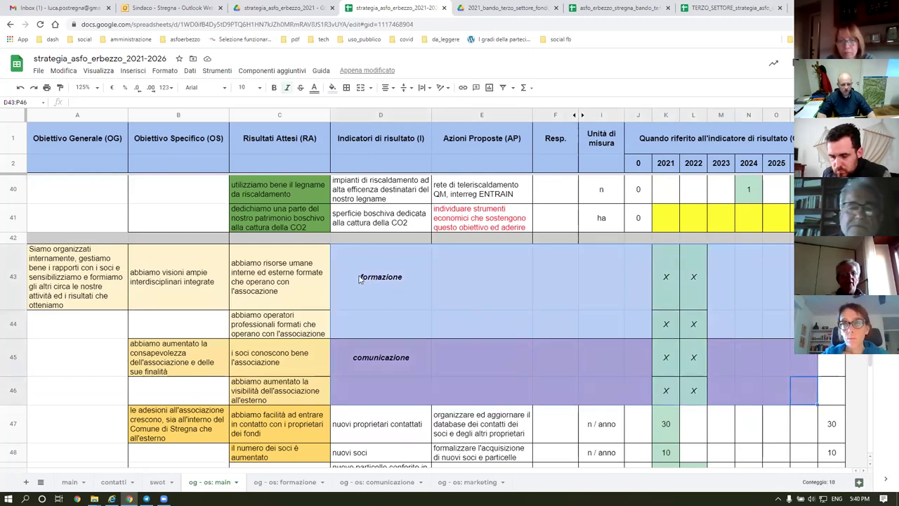
pyautogui.click(270, 289)
pyautogui.press('Down')
pyautogui.press('Down')
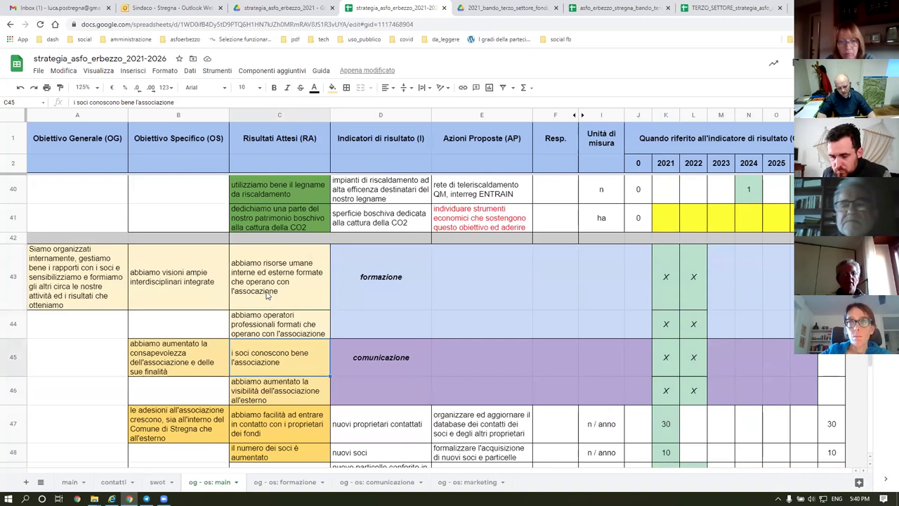
pyautogui.click(367, 275)
pyautogui.moveTo(576, 330)
pyautogui.mouseDown()
pyautogui.moveTo(759, 331)
pyautogui.moveTo(797, 388)
pyautogui.mouseUp()
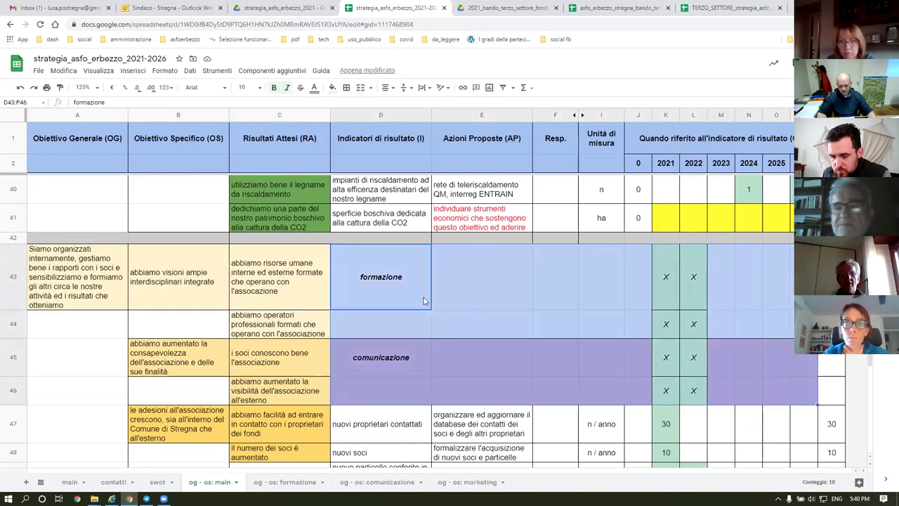
pyautogui.moveTo(666, 276); pyautogui.dragTo(689, 390)
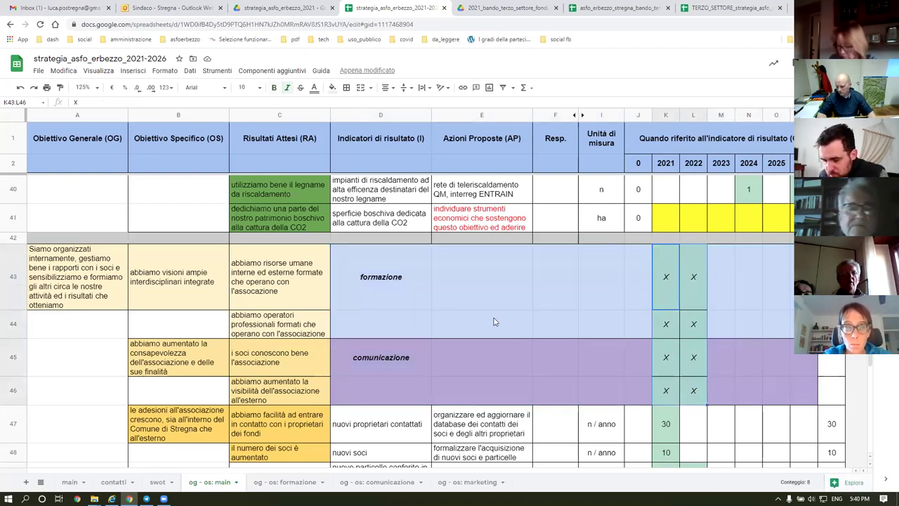
# Select the merged marketing block, then move to the og - os: formazione sheet.
pyautogui.scroll(-7, 386, 282)
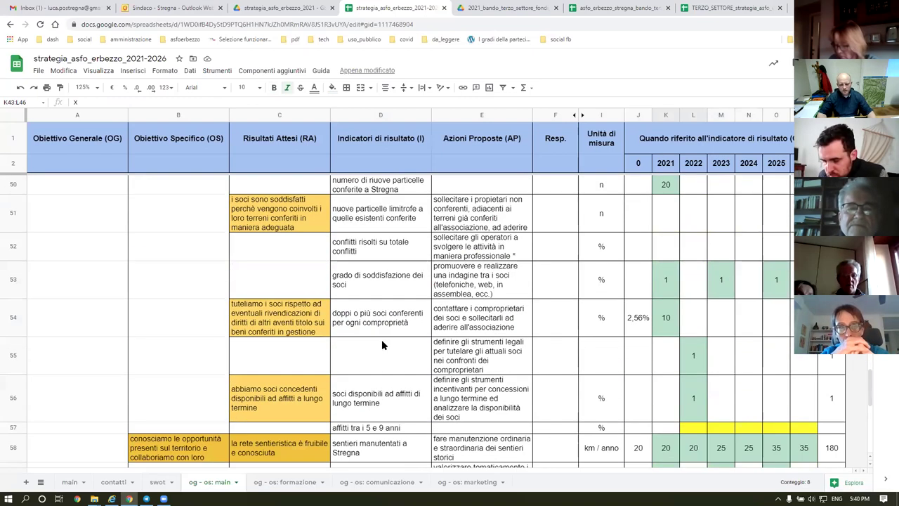
pyautogui.scroll(-3, 364, 384)
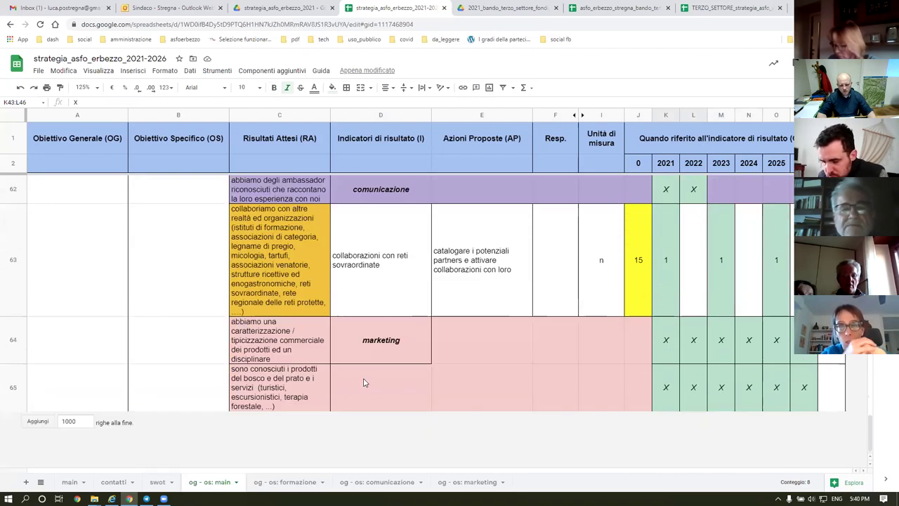
pyautogui.click(345, 342)
pyautogui.moveTo(813, 395); pyautogui.dragTo(816, 398)
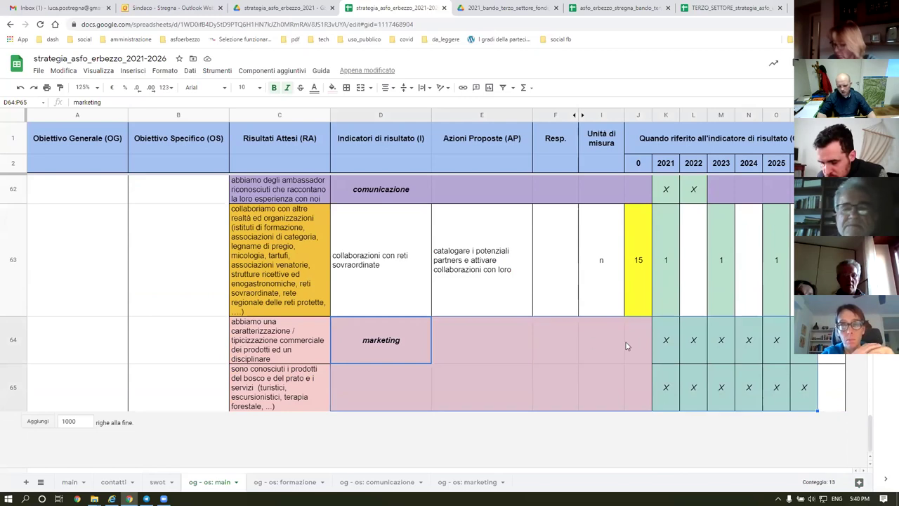
pyautogui.click(284, 484)
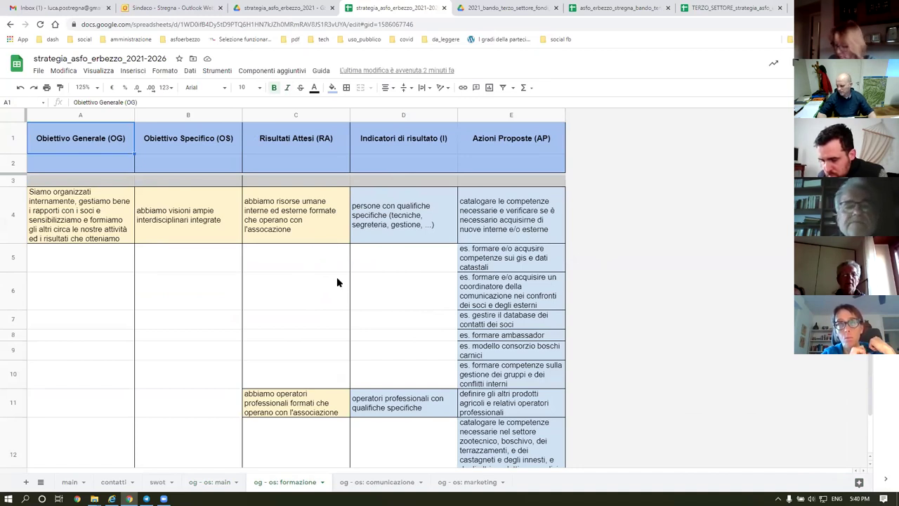
# On og - os: main, check row 54's 2021 target of 10 and its 2,56% baseline (=2/78).
pyautogui.click(209, 482)
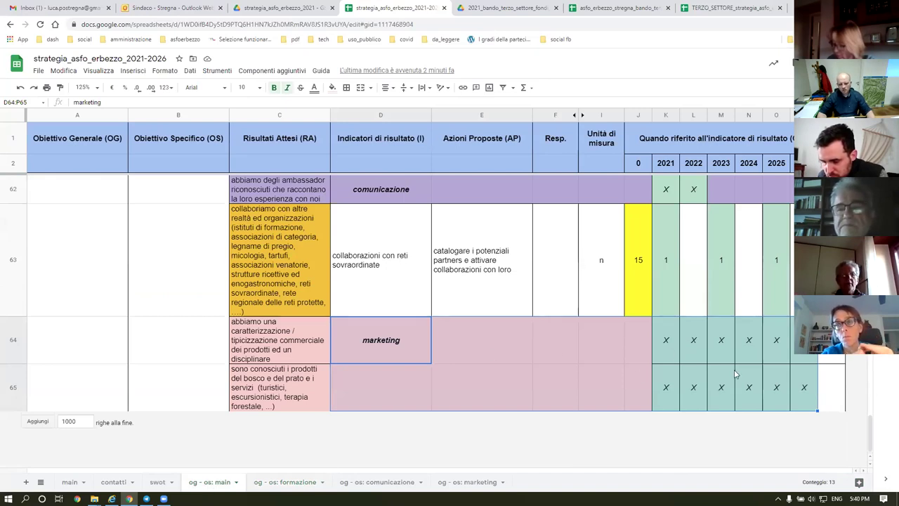
pyautogui.scroll(5, 735, 375)
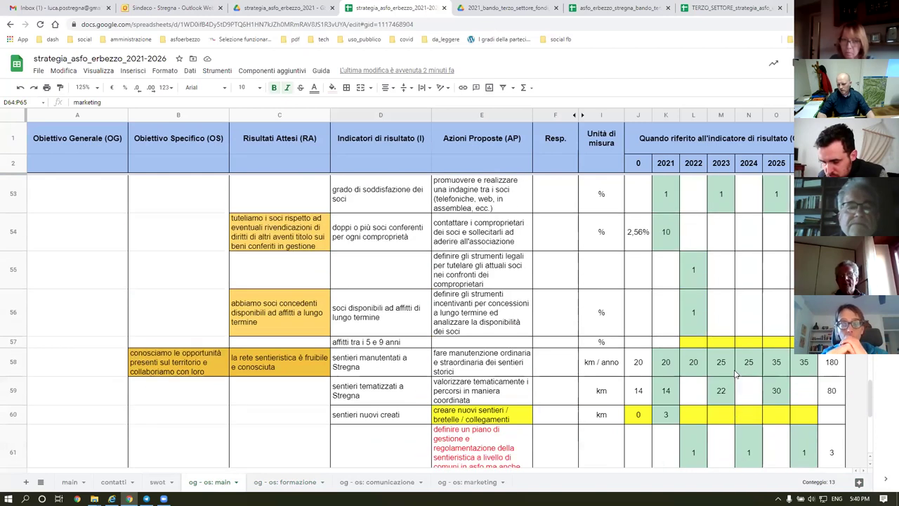
pyautogui.scroll(1, 736, 374)
pyautogui.scroll(1, 736, 375)
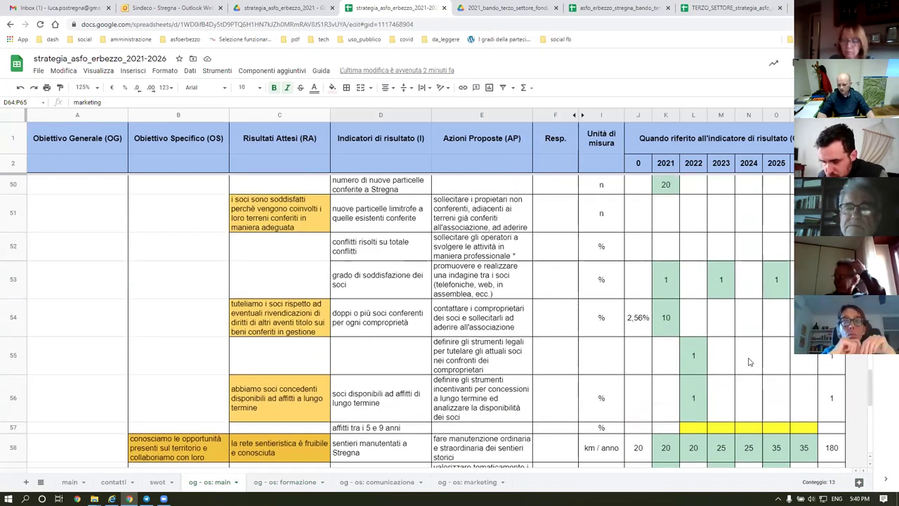
pyautogui.click(668, 323)
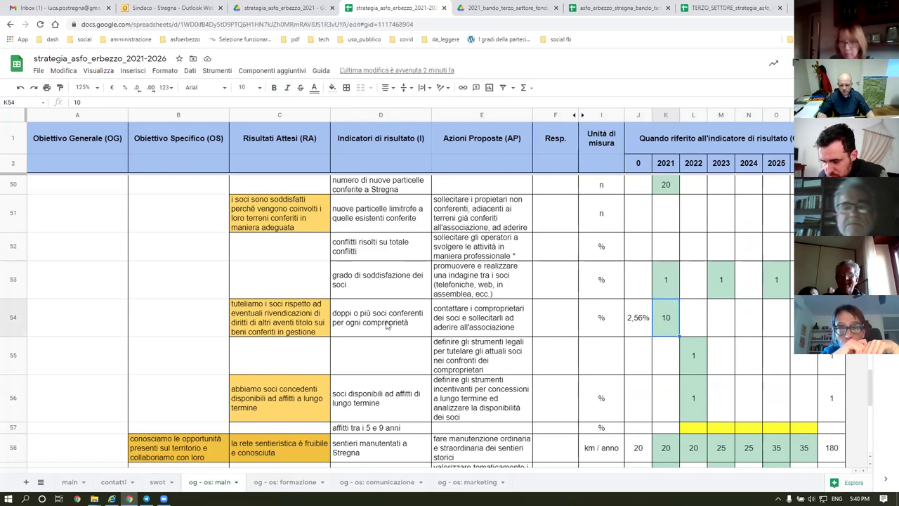
pyautogui.click(635, 321)
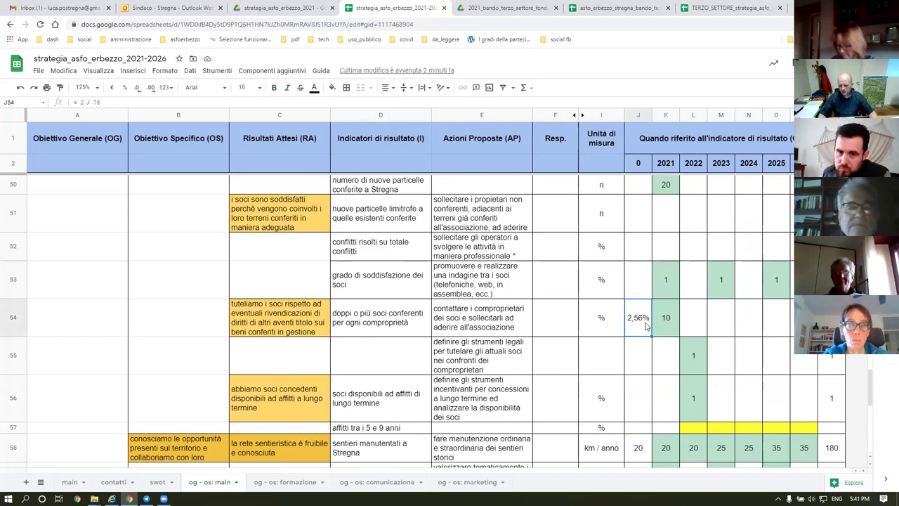
pyautogui.click(667, 324)
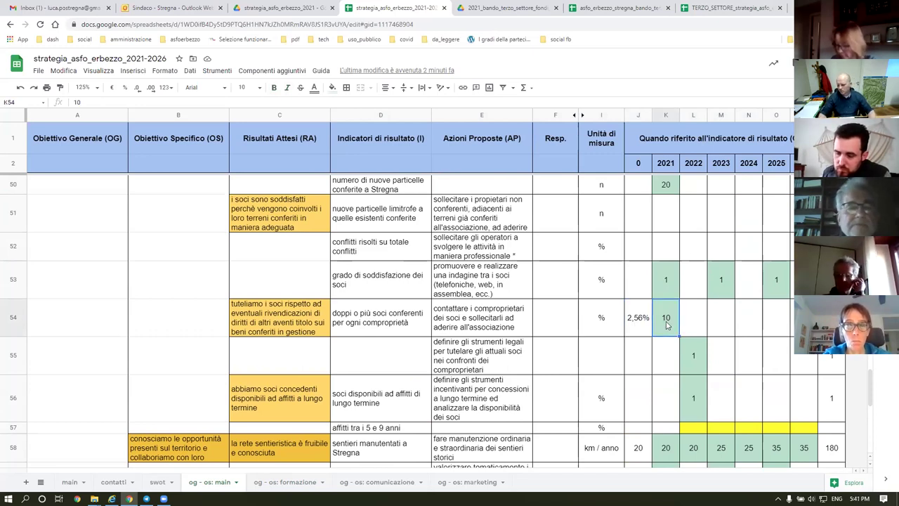
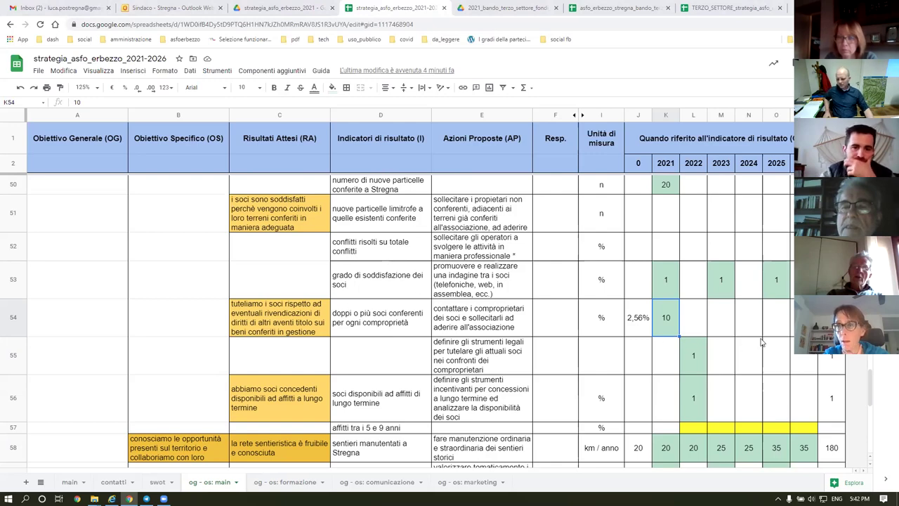
# Scroll back to the top and select the 2021–2022 targets K3:L9 to read their sum.
pyautogui.scroll(12, 724, 334)
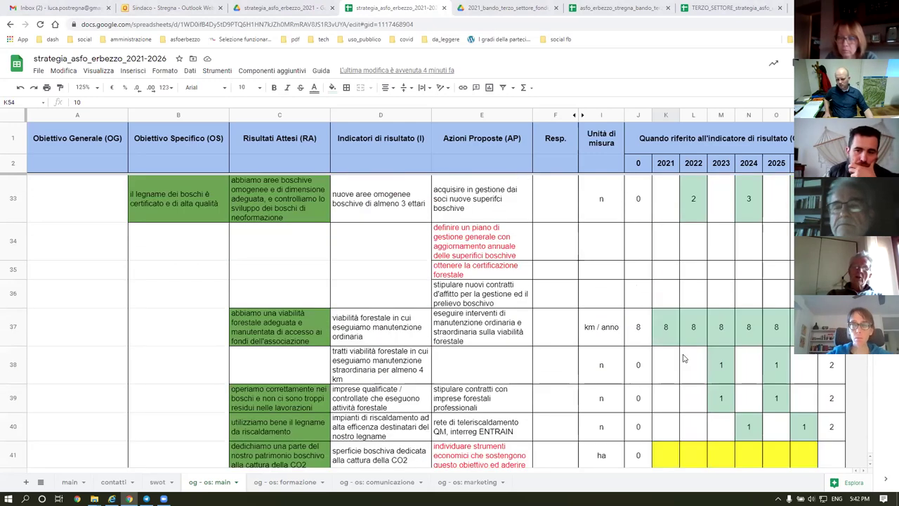
pyautogui.scroll(10, 683, 358)
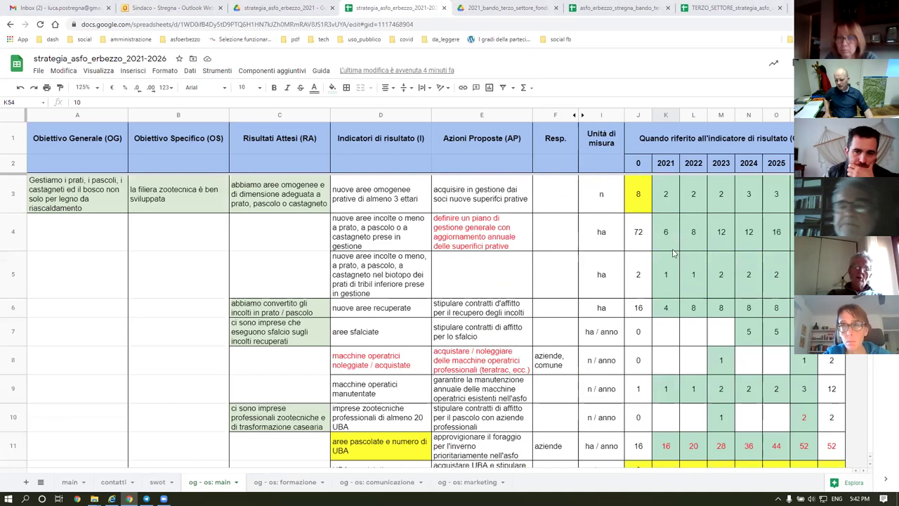
pyautogui.moveTo(666, 191); pyautogui.dragTo(690, 403)
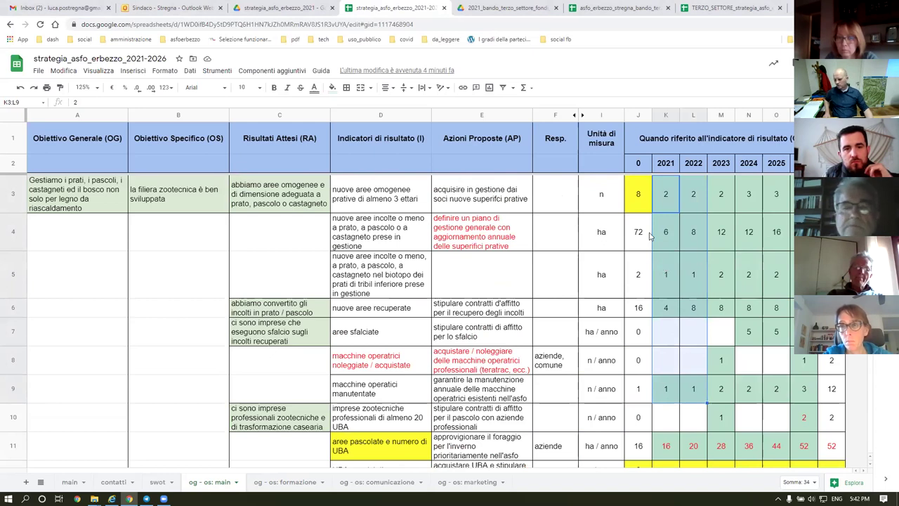
pyautogui.moveTo(664, 204); pyautogui.dragTo(692, 379)
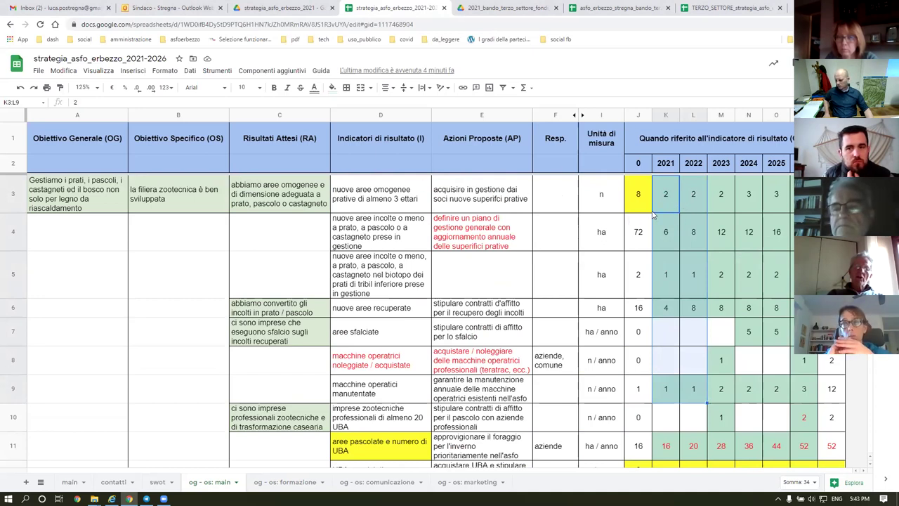
pyautogui.click(691, 203)
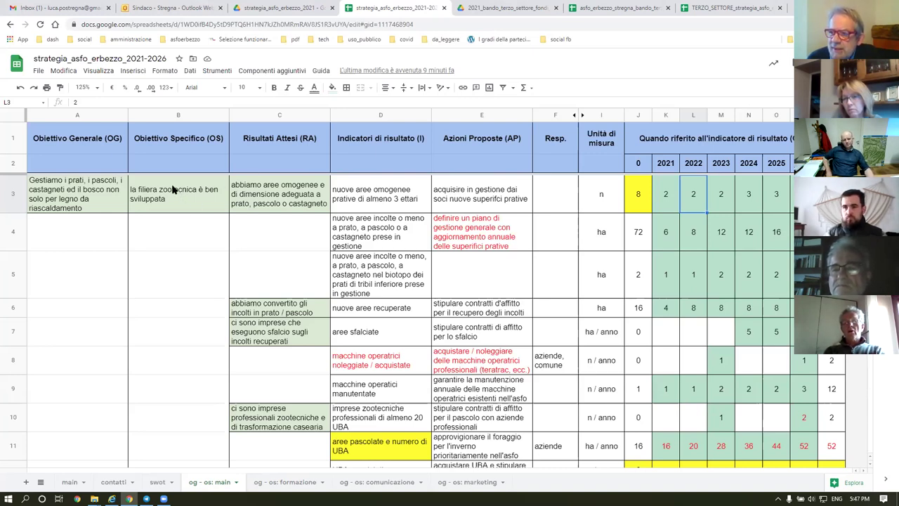
pyautogui.click(173, 191)
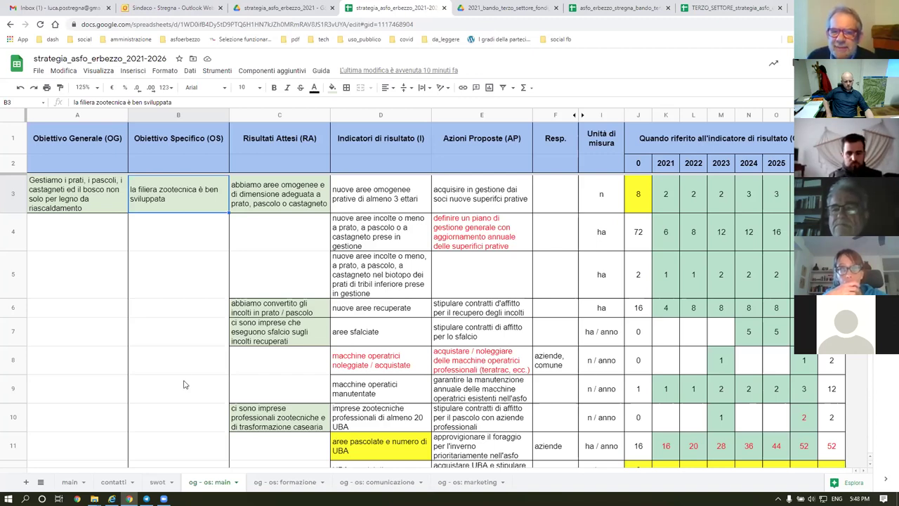
# Resize the browser window to show the yearly columns, then hide the menus with Ctrl+Shift+F.
pyautogui.press('super+Down')
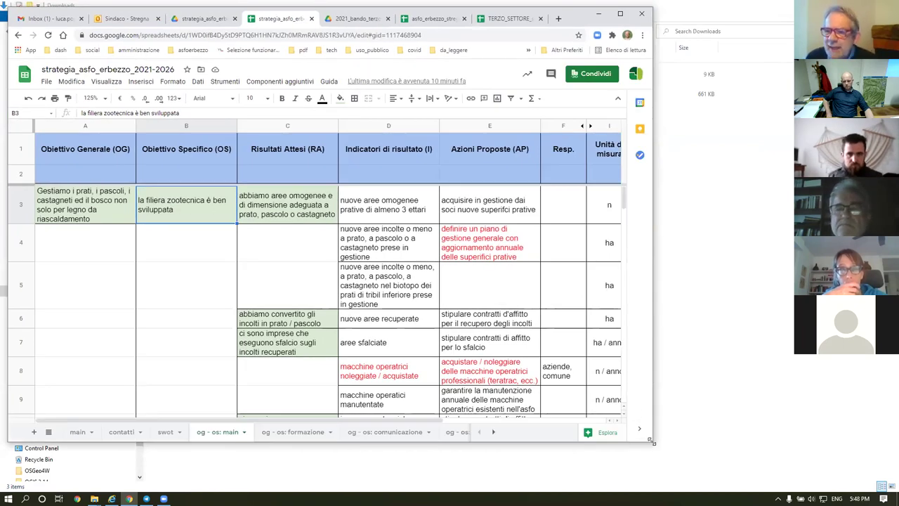
pyautogui.moveTo(651, 441); pyautogui.dragTo(897, 443)
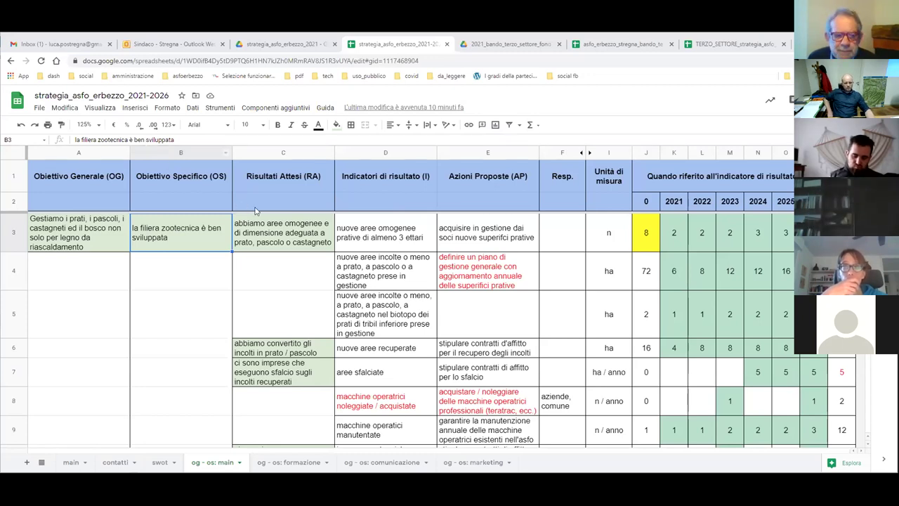
pyautogui.hotkey('ctrl', 'shift', 'f')
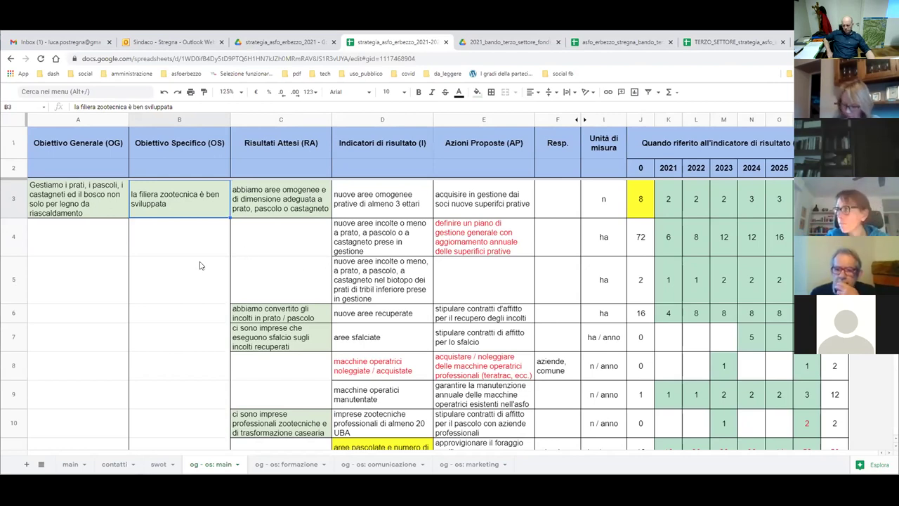
pyautogui.scroll(-5, 391, 267)
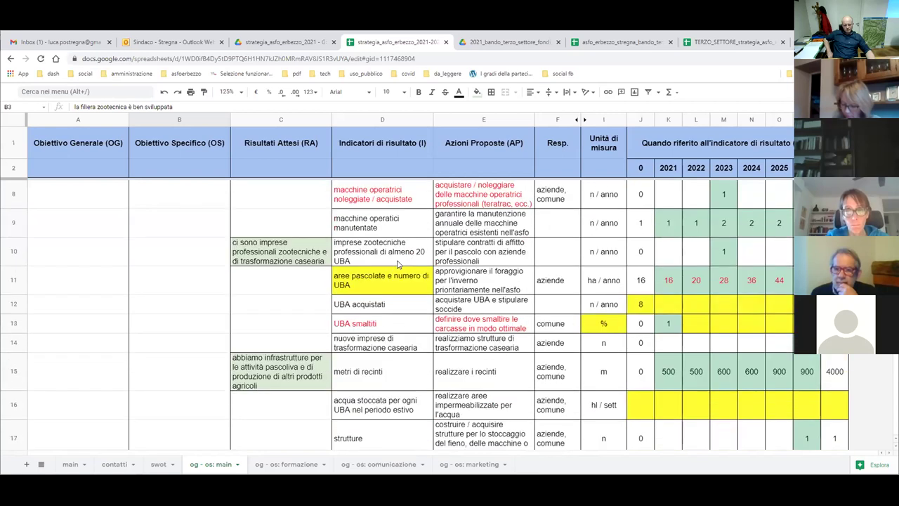
pyautogui.scroll(-5, 397, 264)
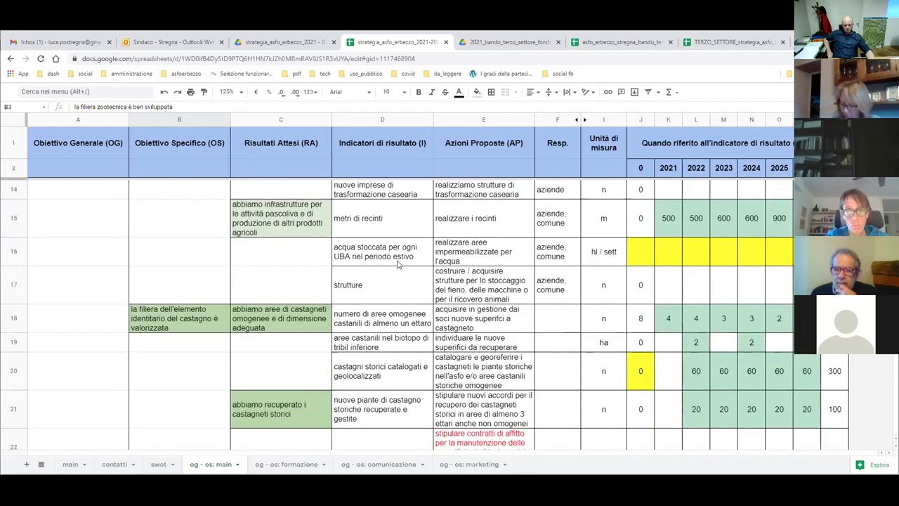
pyautogui.click(283, 252)
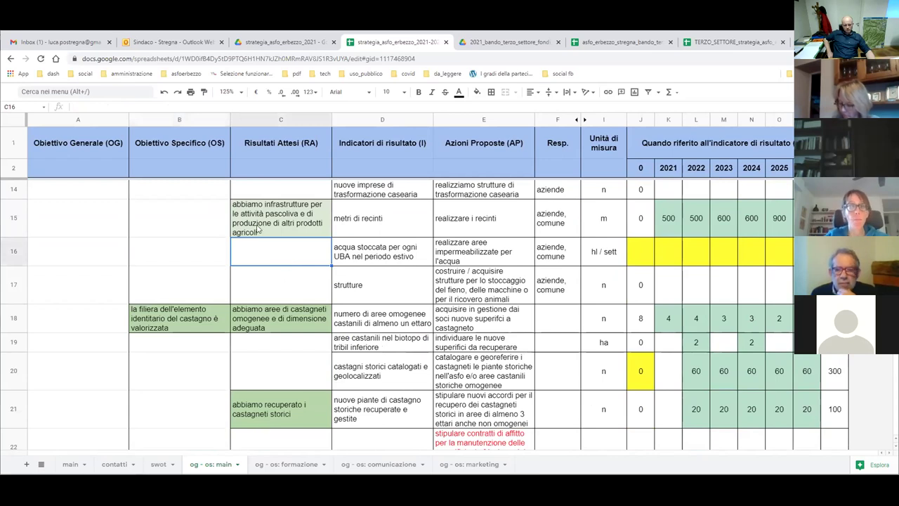
pyautogui.moveTo(174, 317); pyautogui.dragTo(238, 317)
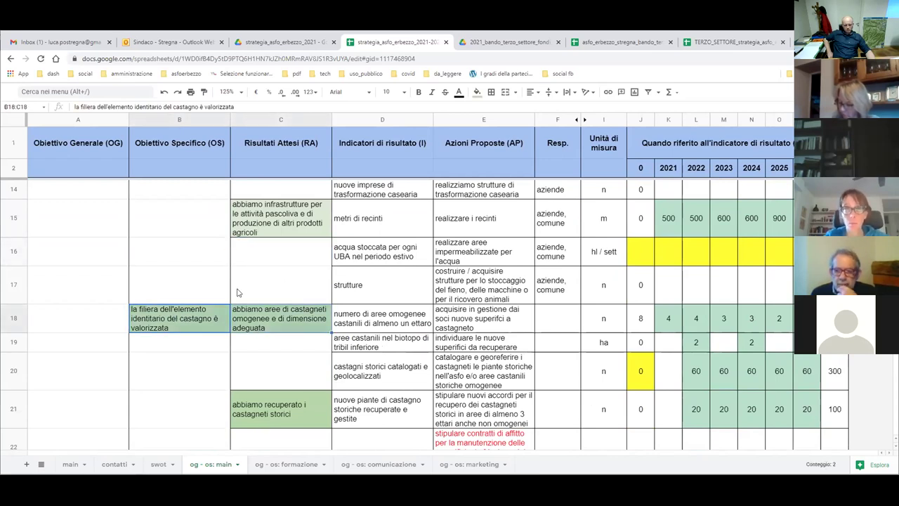
pyautogui.click(165, 246)
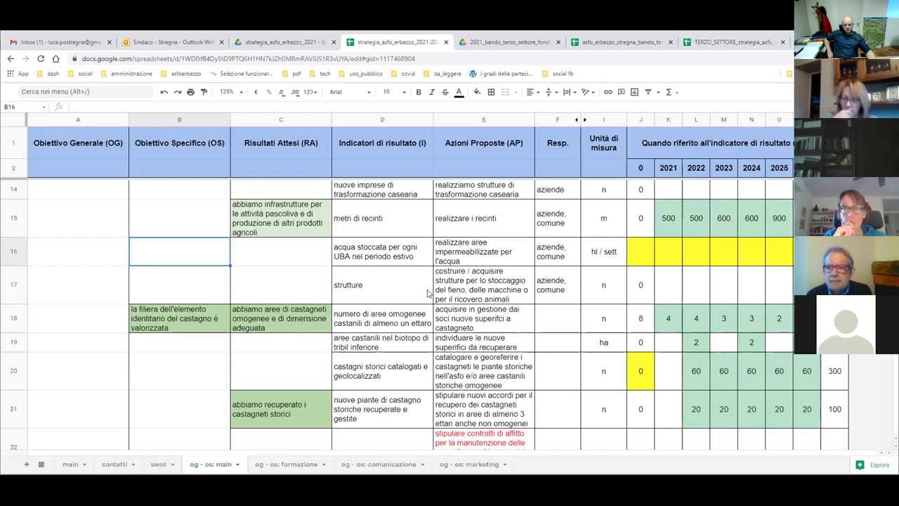
pyautogui.scroll(3, 427, 294)
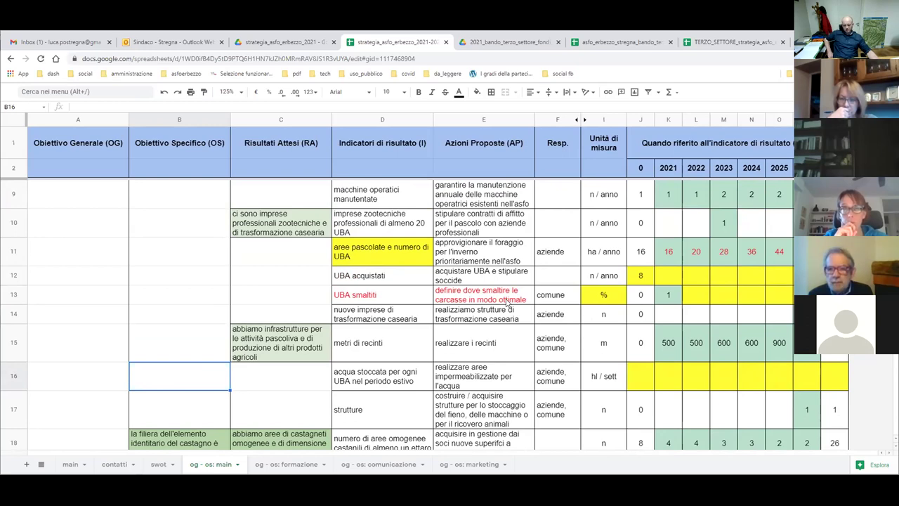
# Switch to the contatti sheet and select columns B through L.
pyautogui.click(113, 463)
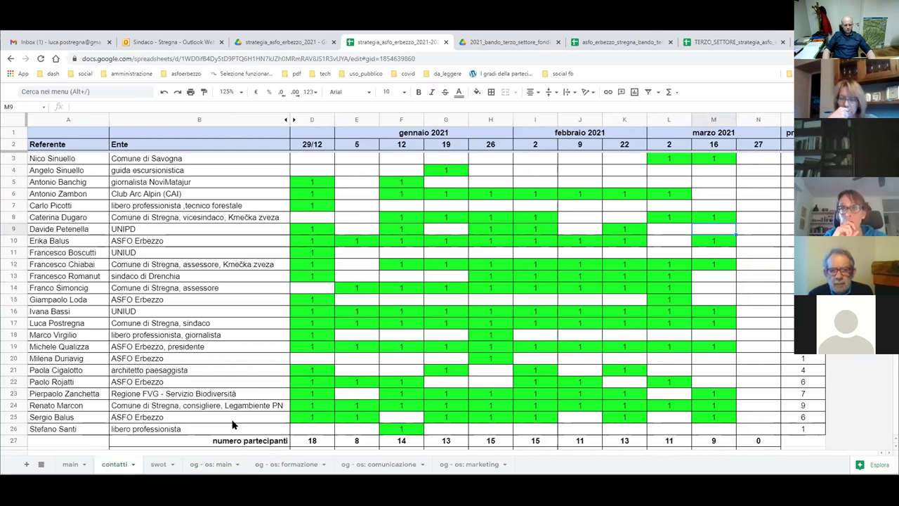
pyautogui.click(13, 428)
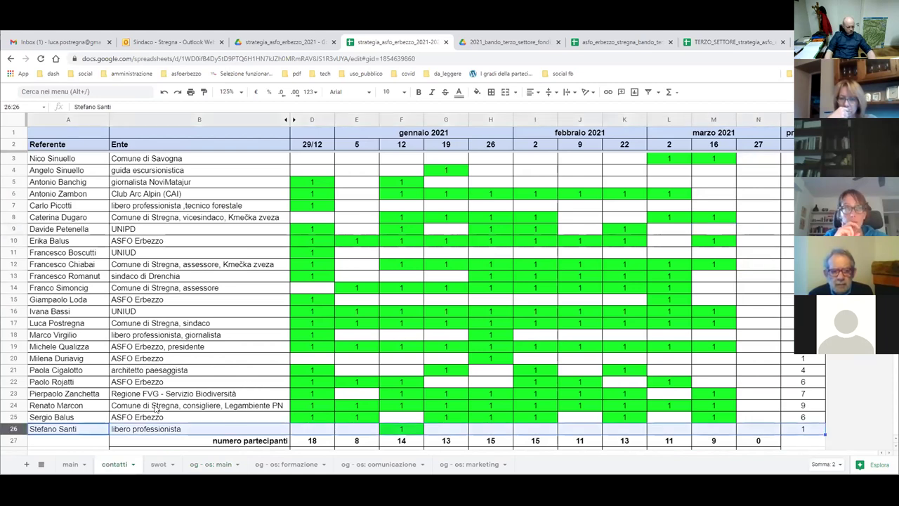
pyautogui.click(60, 407)
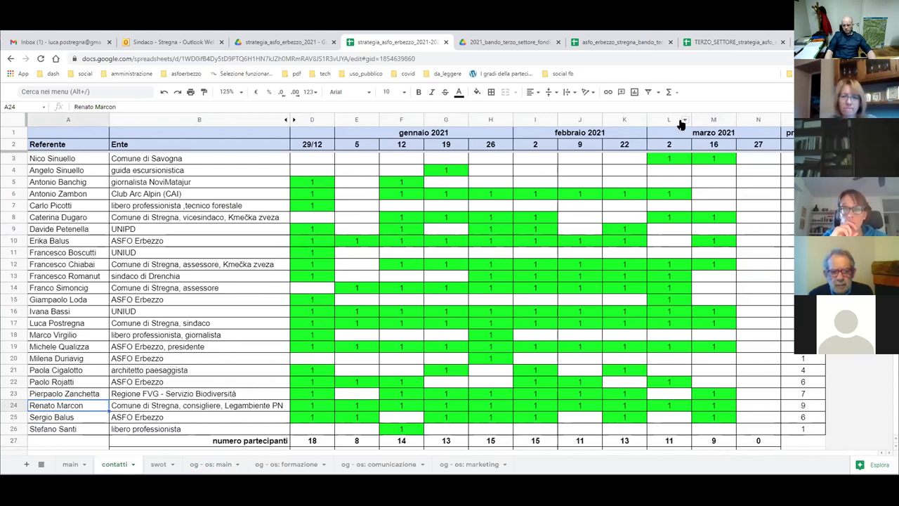
pyautogui.moveTo(668, 121); pyautogui.dragTo(171, 135)
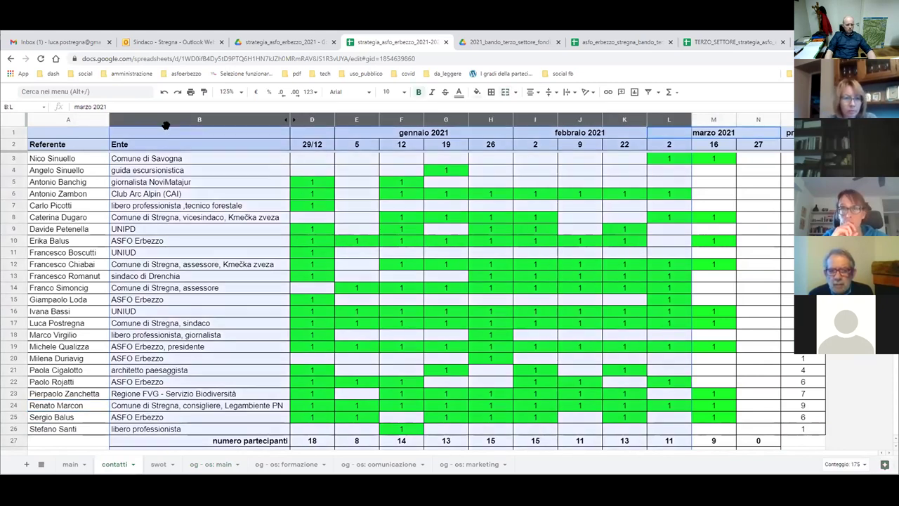
# Hide columns B–L and start reviewing referent names at the bottom of column A.
pyautogui.rightClick(163, 118)
pyautogui.click(201, 249)
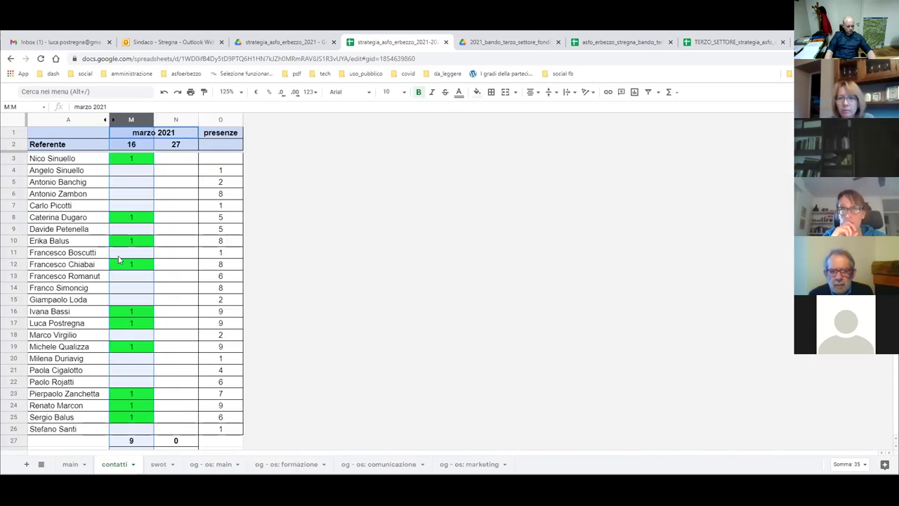
pyautogui.click(69, 380)
pyautogui.click(70, 370)
pyautogui.click(70, 359)
# Go up through the referent names in column A as far as cell A5.
pyautogui.click(70, 347)
pyautogui.click(69, 336)
pyautogui.click(75, 312)
pyautogui.click(73, 288)
pyautogui.click(73, 276)
pyautogui.click(79, 254)
pyautogui.click(64, 243)
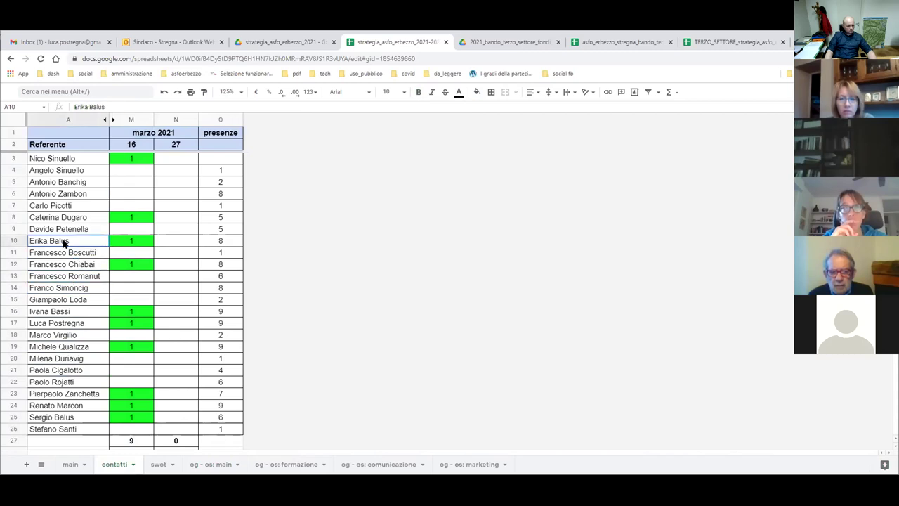
pyautogui.click(62, 231)
pyautogui.click(61, 219)
pyautogui.click(58, 196)
pyautogui.click(53, 185)
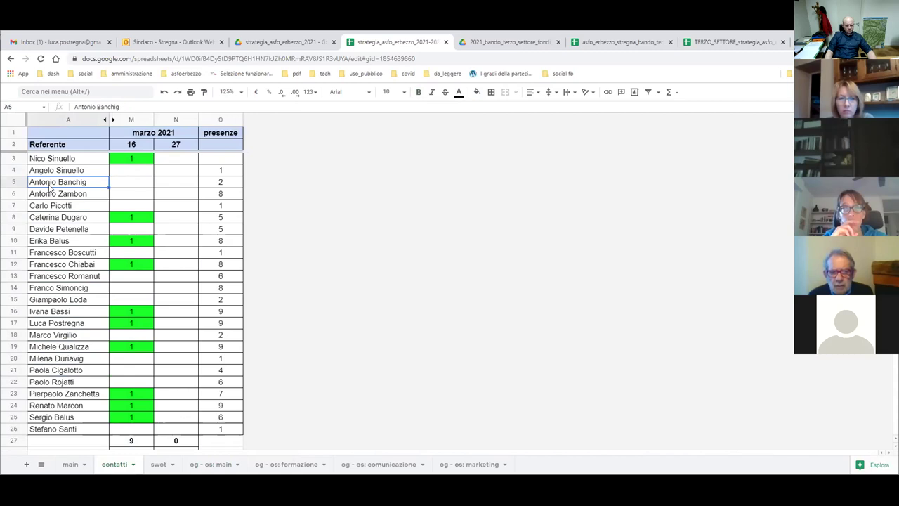
pyautogui.click(212, 465)
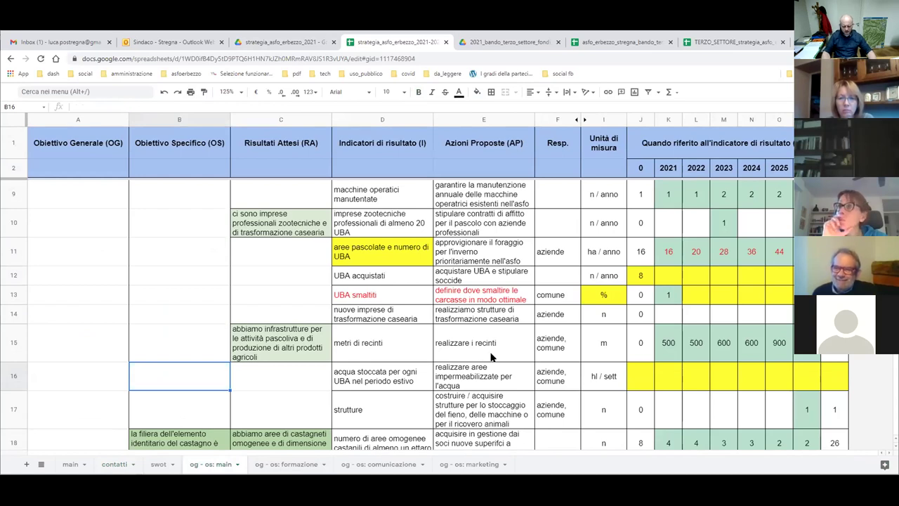
pyautogui.click(389, 257)
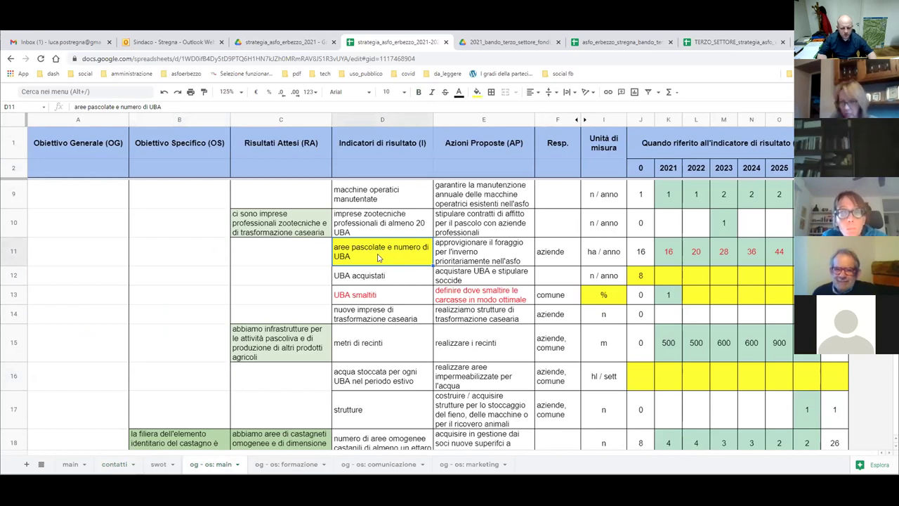
pyautogui.click(641, 257)
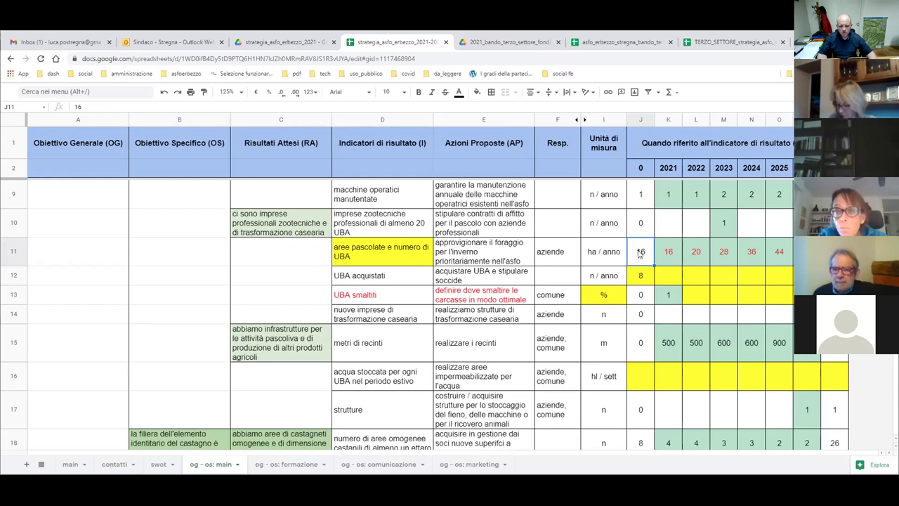
pyautogui.click(385, 256)
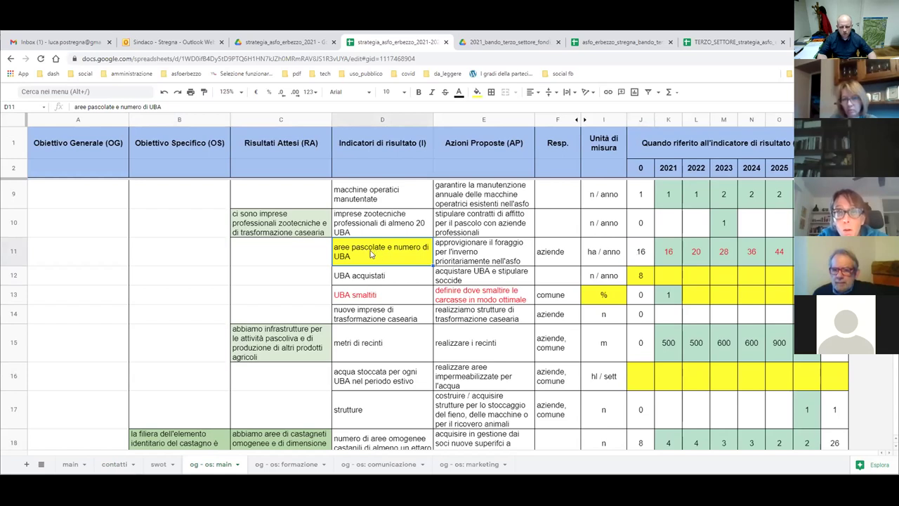
pyautogui.click(359, 279)
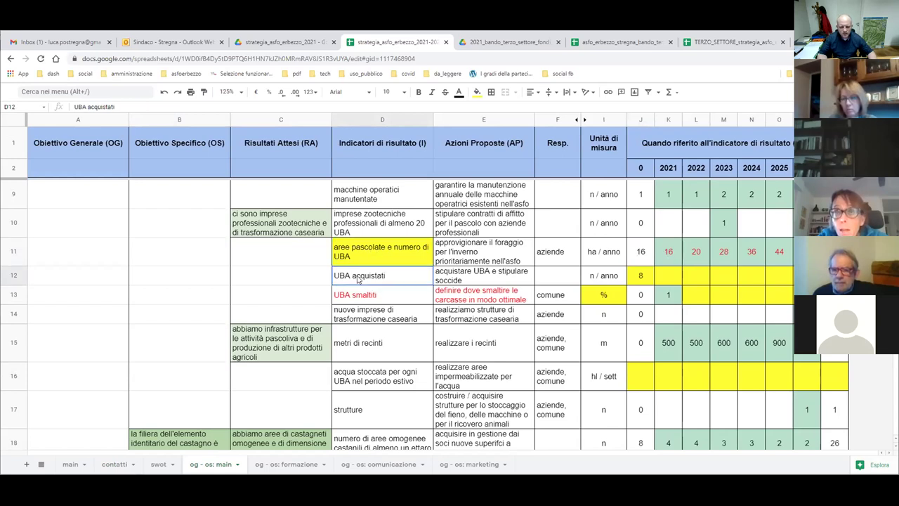
pyautogui.click(640, 277)
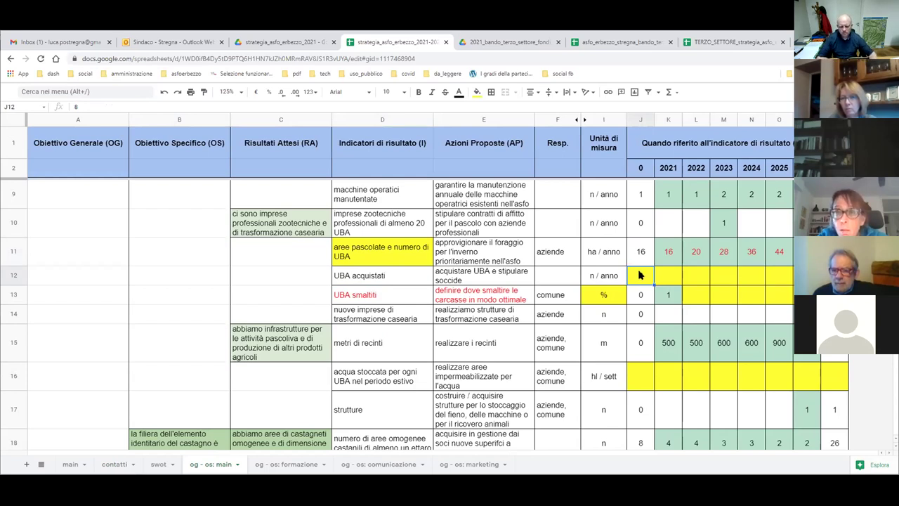
pyautogui.click(378, 256)
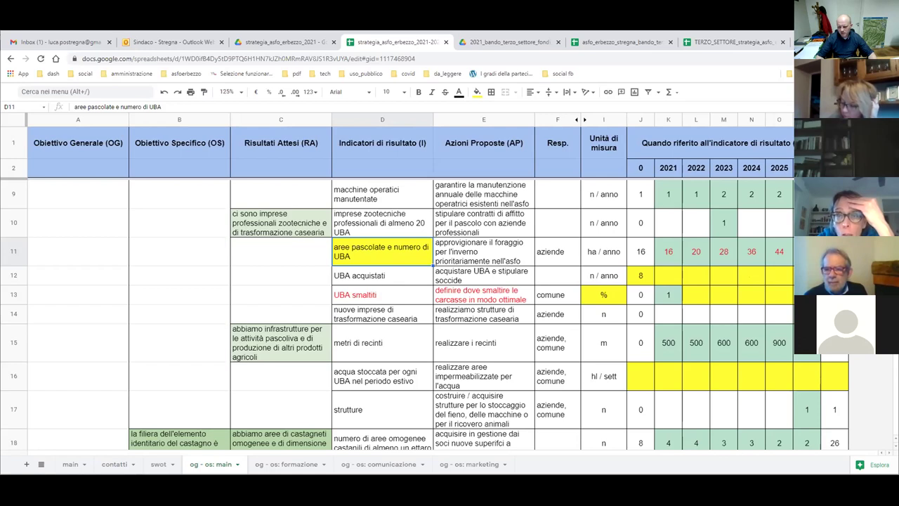
pyautogui.click(806, 252)
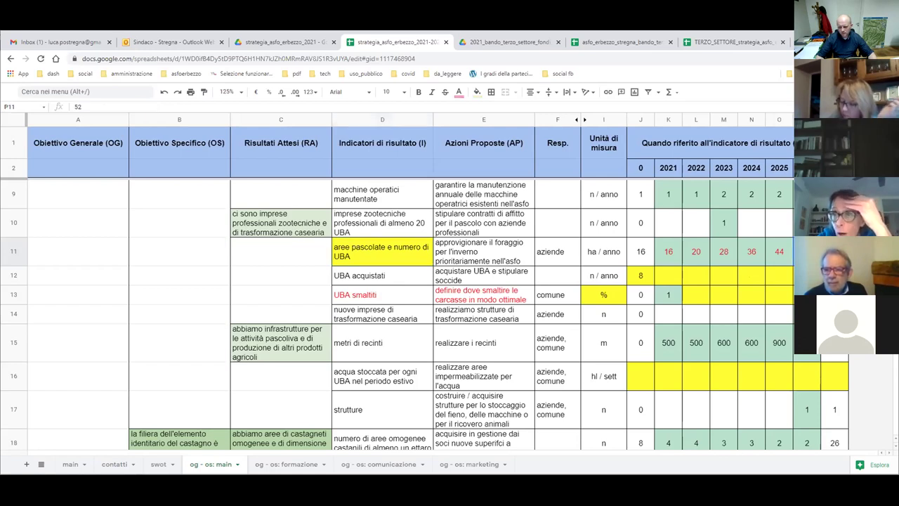
pyautogui.scroll(2, 674, 277)
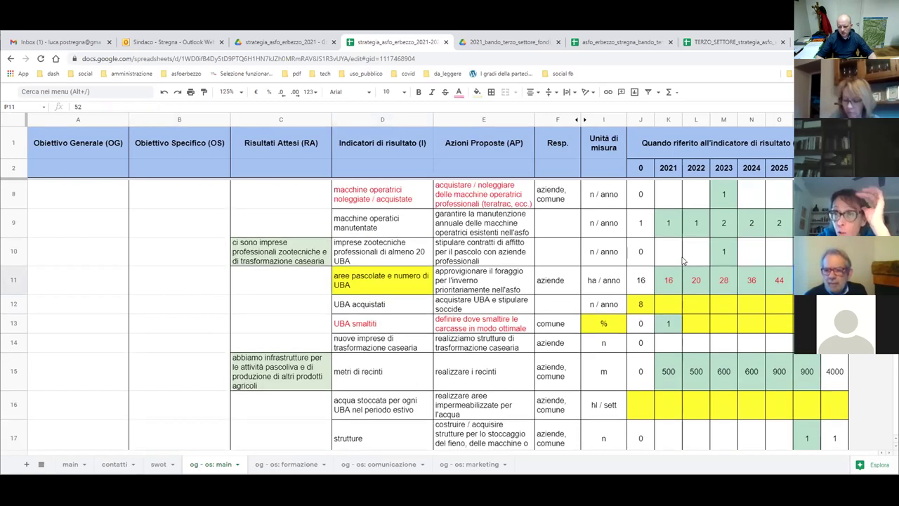
pyautogui.scroll(1, 653, 300)
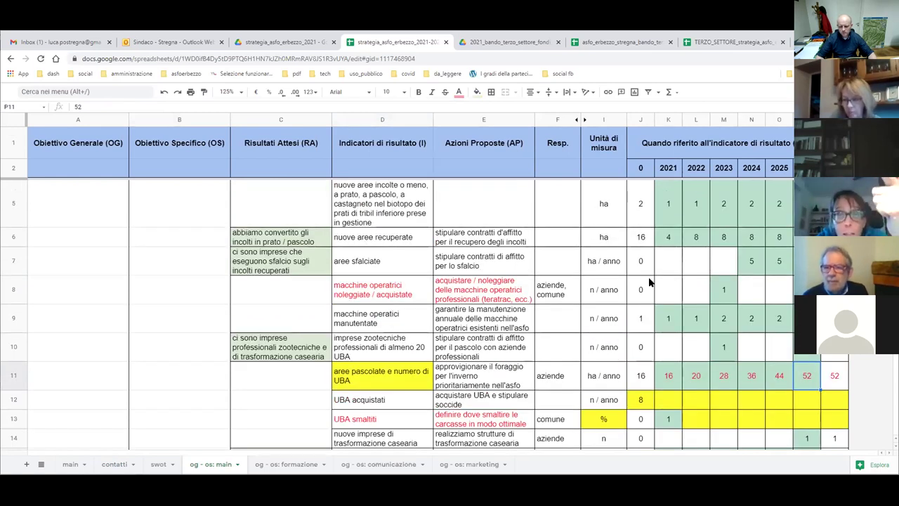
pyautogui.click(676, 378)
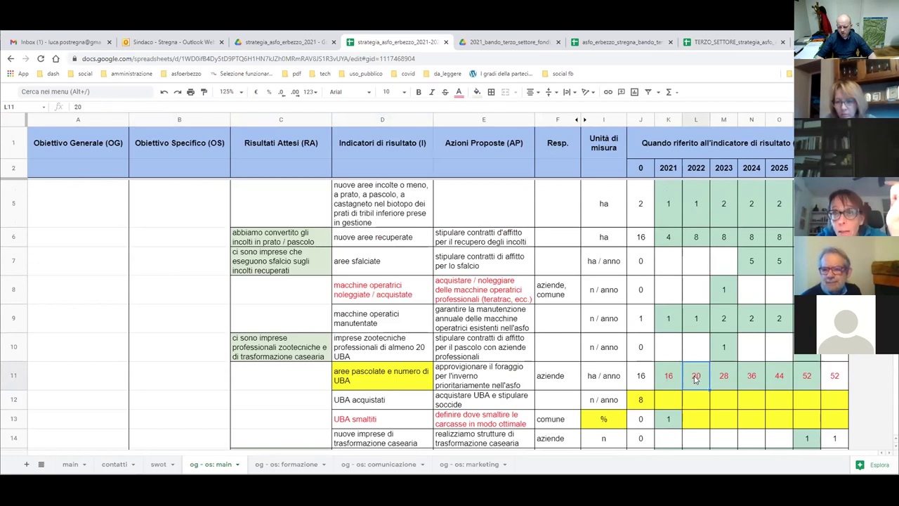
pyautogui.moveTo(703, 378); pyautogui.dragTo(807, 379)
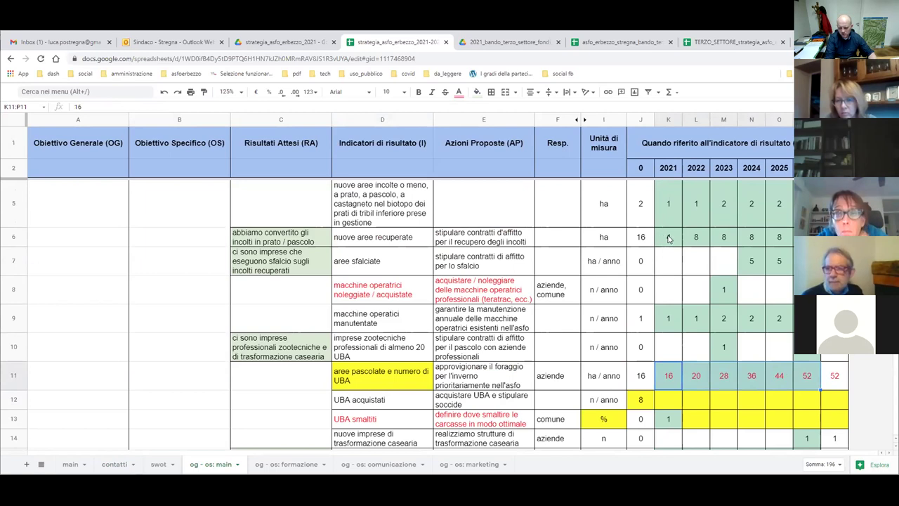
pyautogui.click(668, 381)
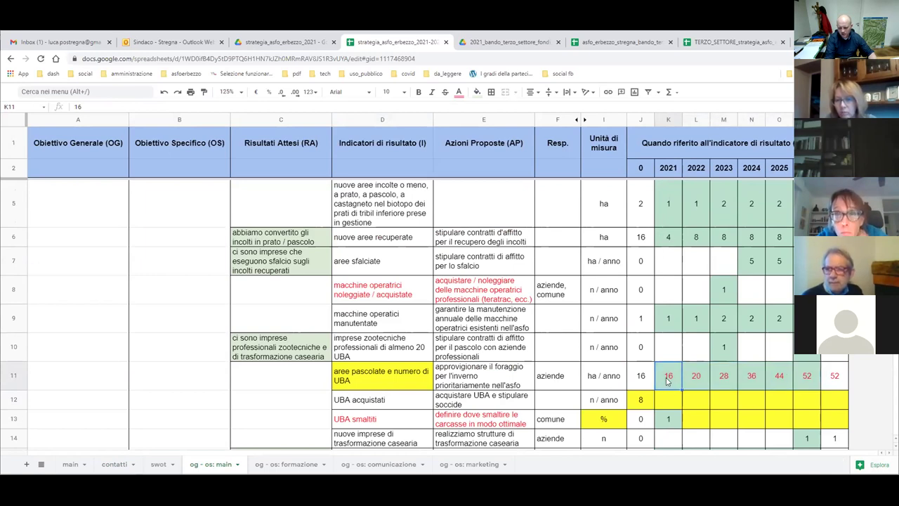
pyautogui.click(667, 239)
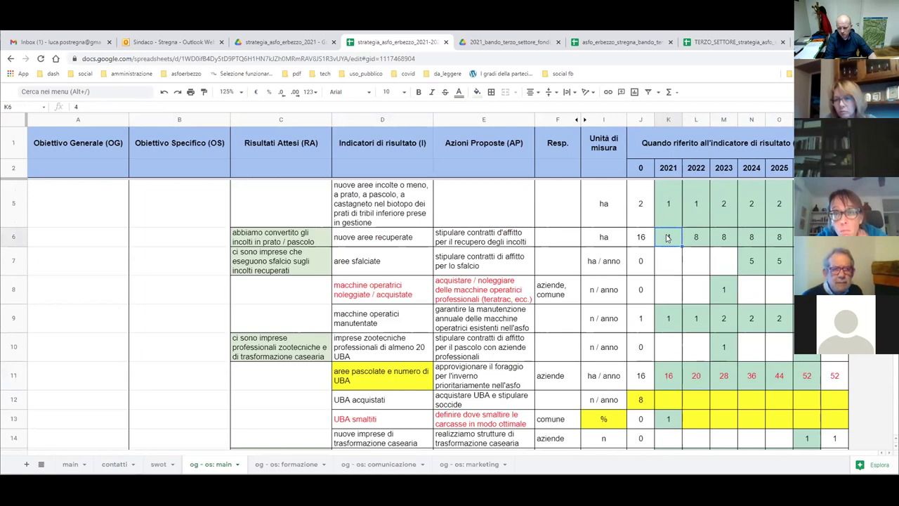
pyautogui.click(696, 377)
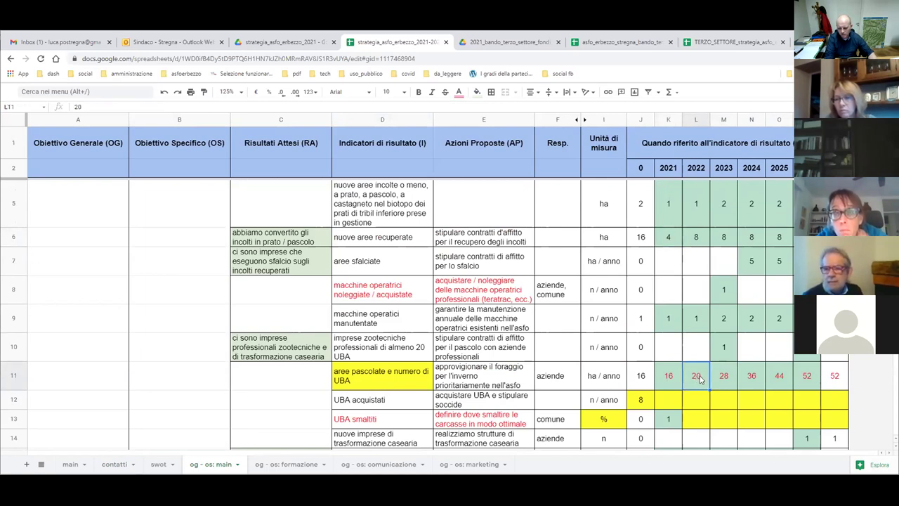
pyautogui.click(697, 240)
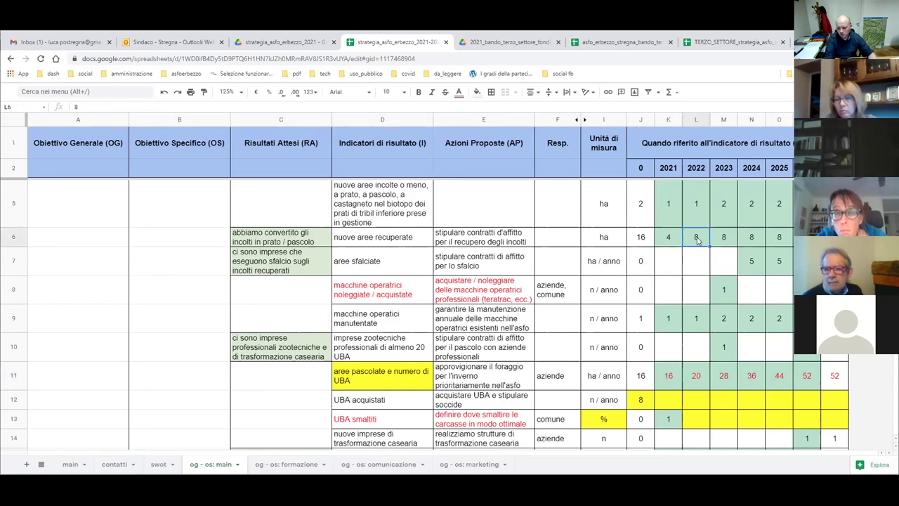
pyautogui.click(723, 379)
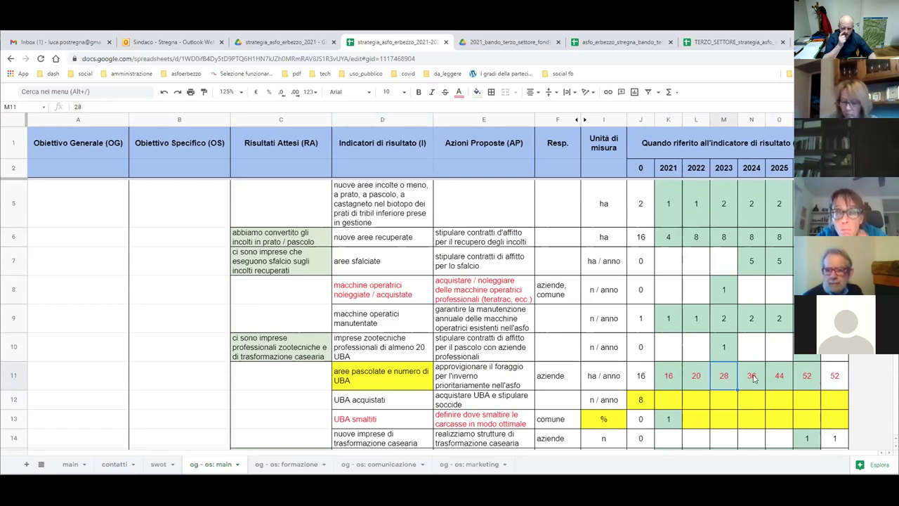
pyautogui.click(373, 380)
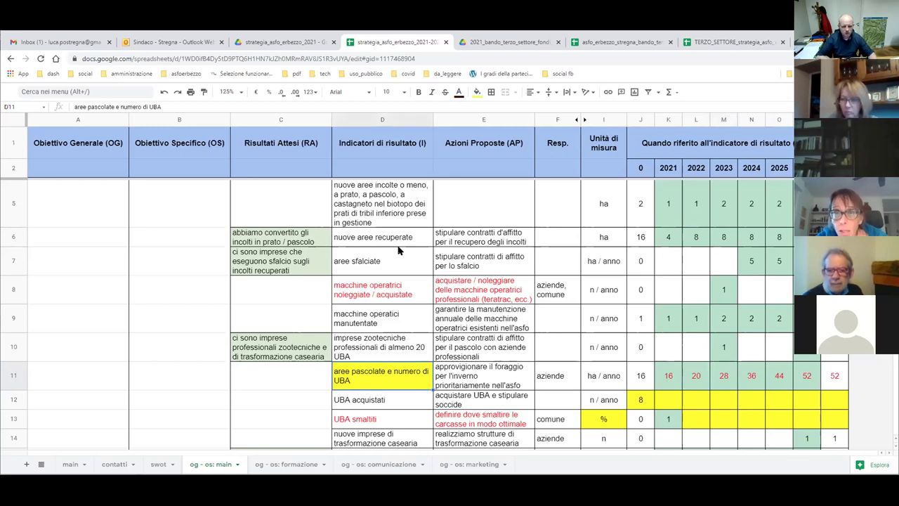
# Reset the fill colour of D11 to clear its yellow background.
pyautogui.click(477, 92)
pyautogui.click(496, 110)
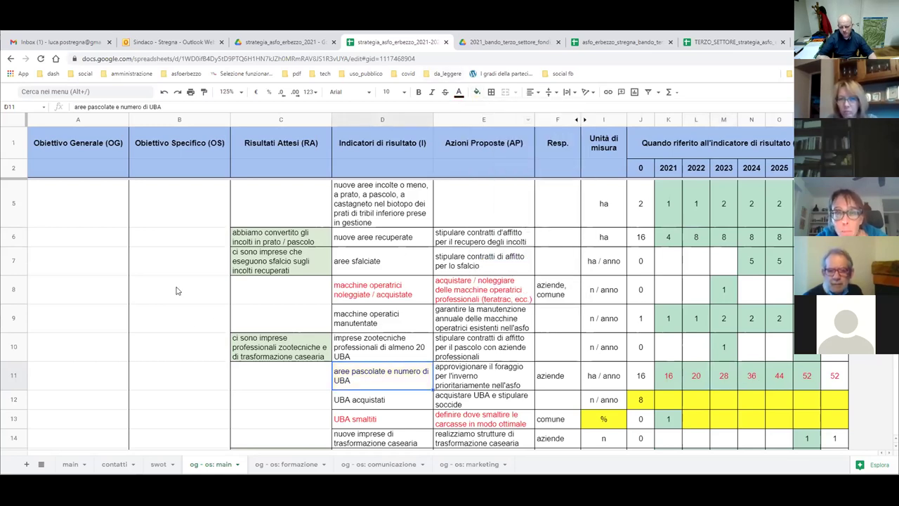
pyautogui.click(606, 420)
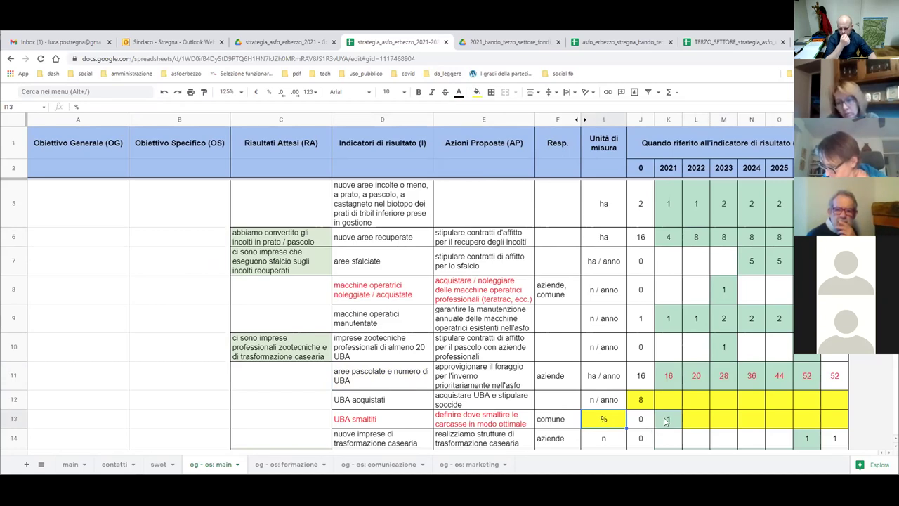
pyautogui.click(670, 421)
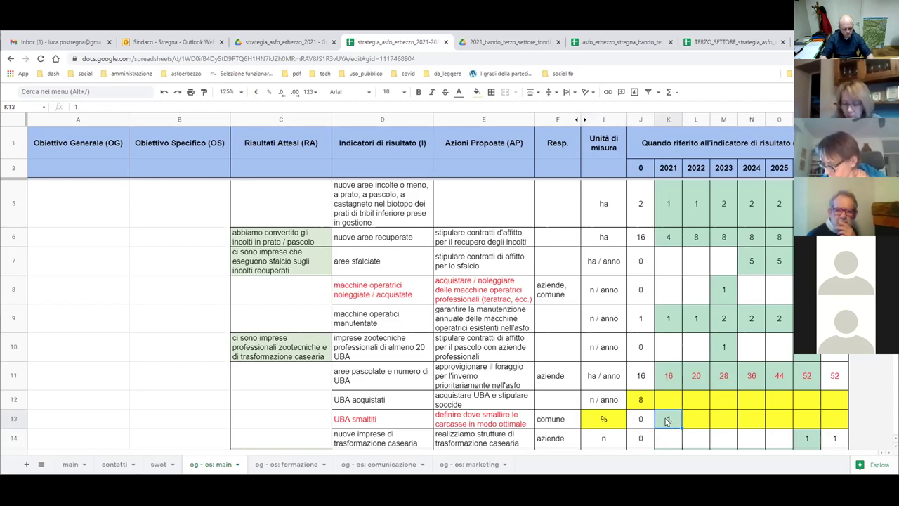
pyautogui.write('10')
pyautogui.press('Tab')
pyautogui.write('10')
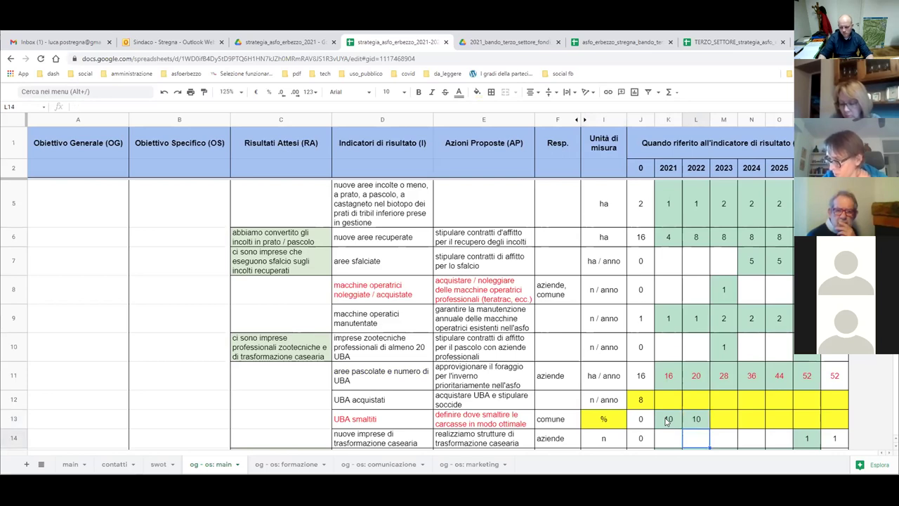
pyautogui.click(667, 421)
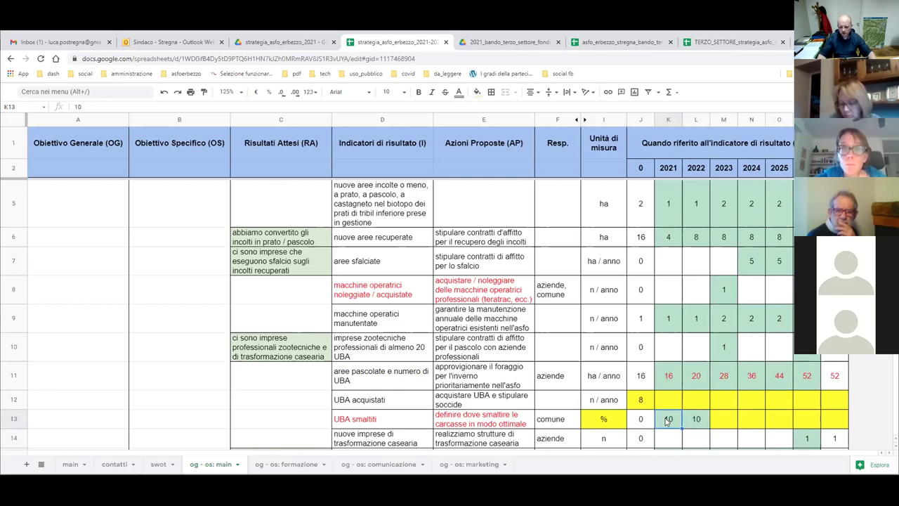
pyautogui.click(361, 420)
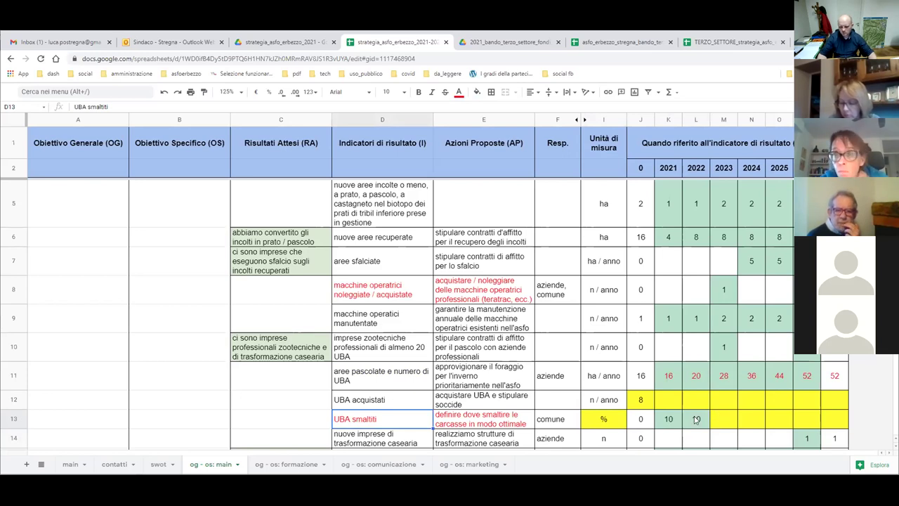
pyautogui.moveTo(696, 419); pyautogui.dragTo(667, 420)
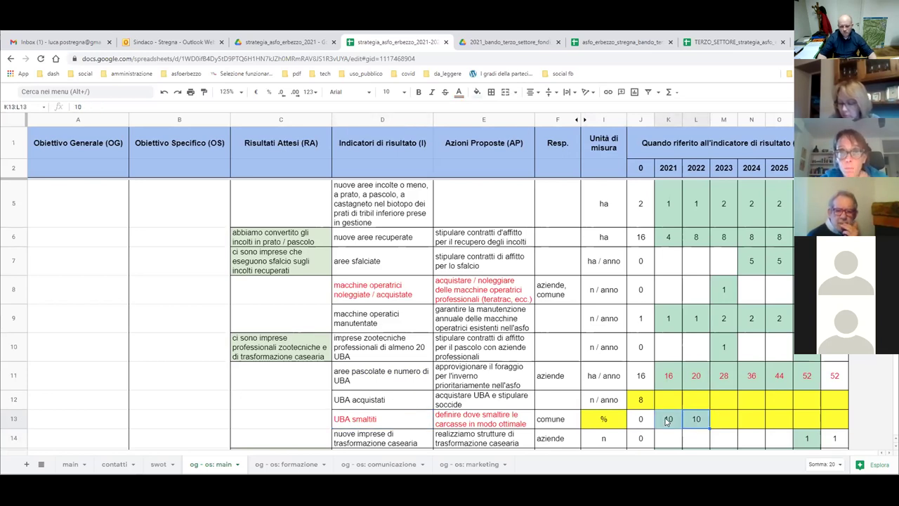
pyautogui.click(459, 93)
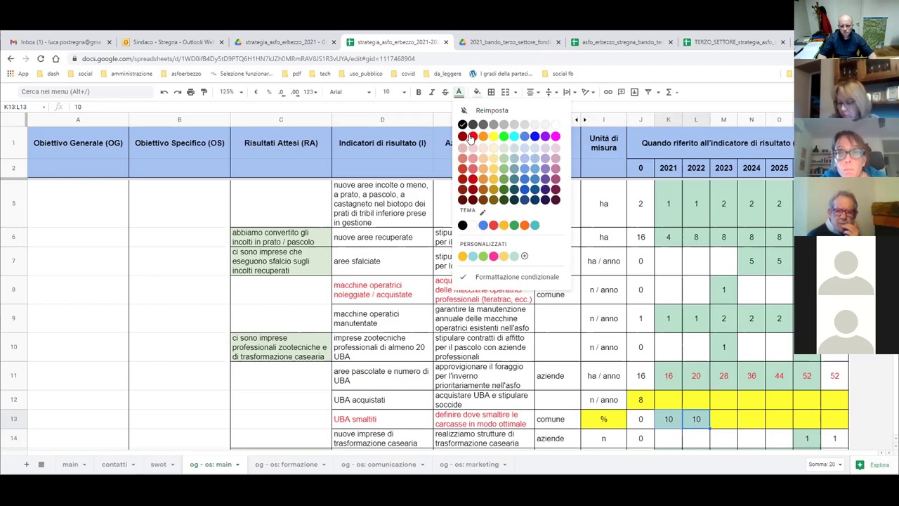
pyautogui.click(471, 137)
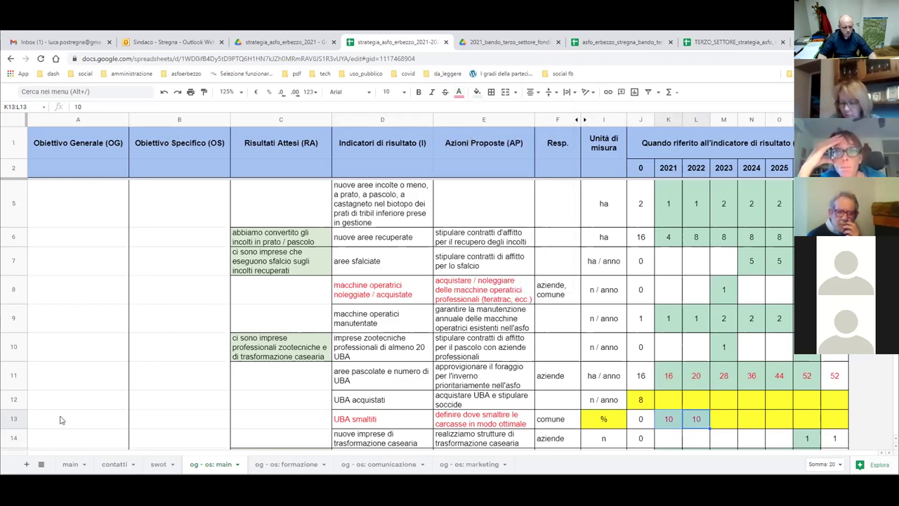
pyautogui.click(20, 418)
pyautogui.click(460, 93)
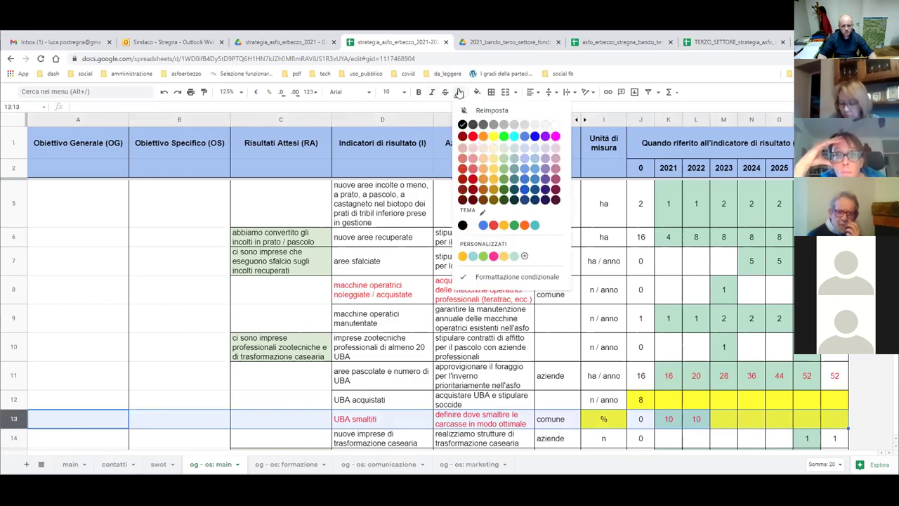
pyautogui.click(473, 138)
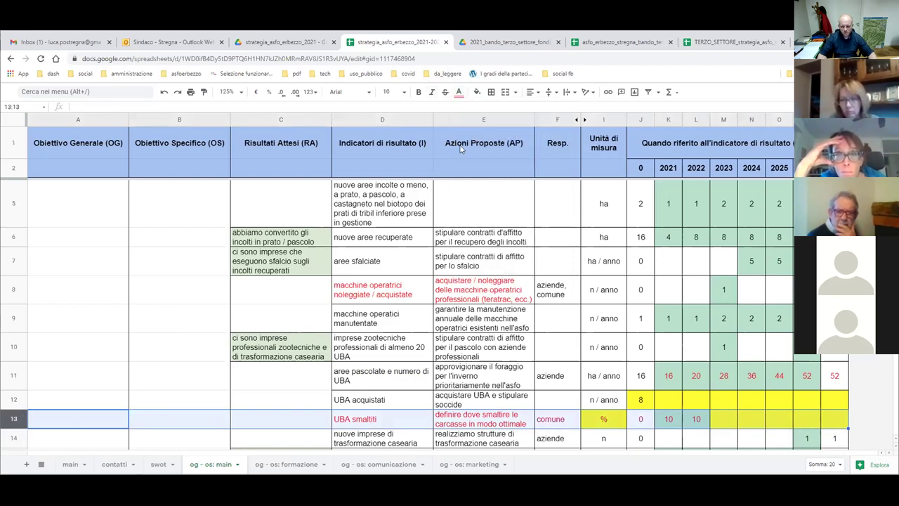
pyautogui.click(169, 320)
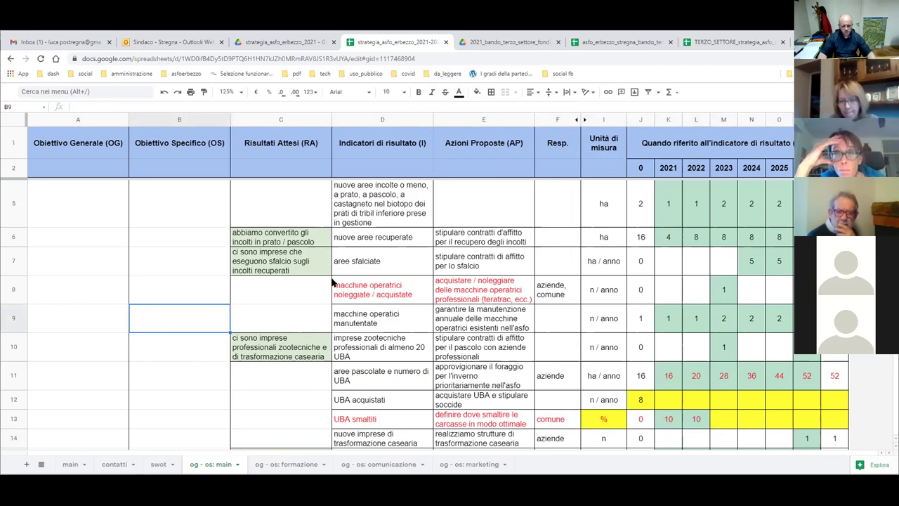
# Scroll down to the association-membership indicators in rows 46–54.
pyautogui.scroll(-2, 444, 277)
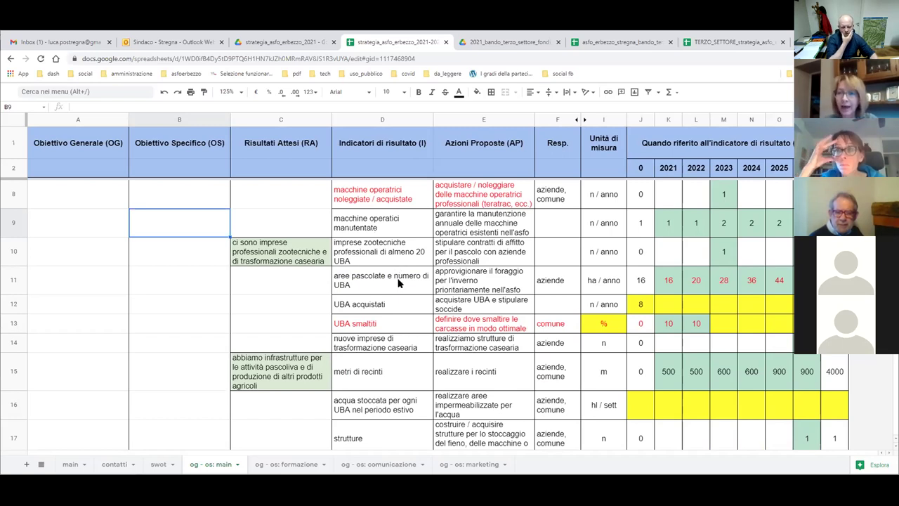
pyautogui.scroll(-8, 397, 283)
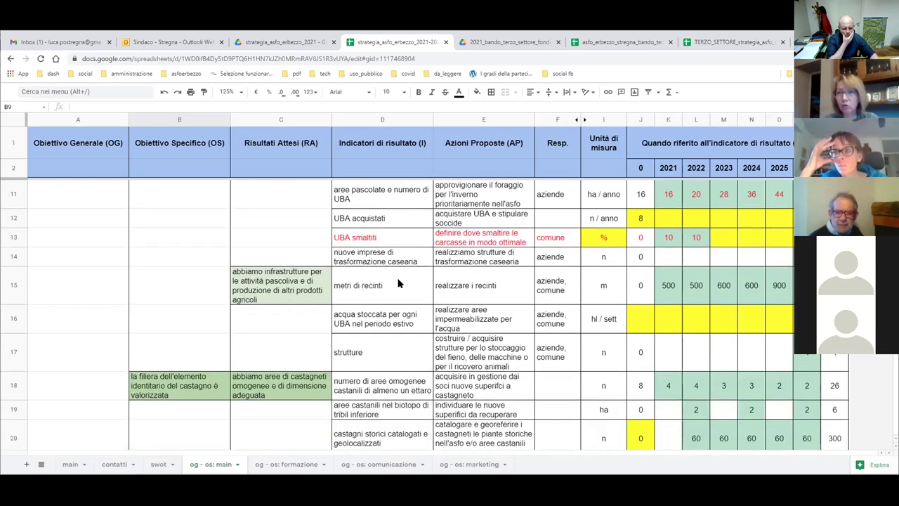
pyautogui.scroll(-8, 397, 283)
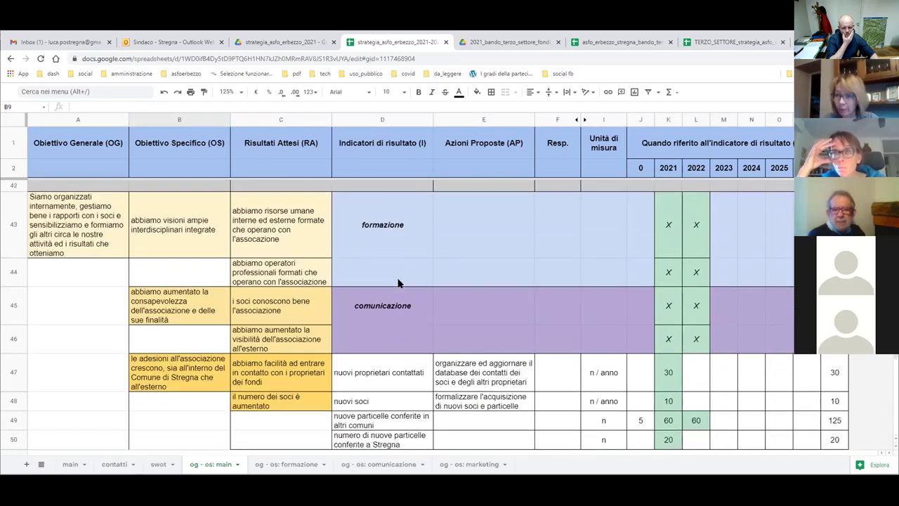
pyautogui.scroll(-1, 398, 283)
pyautogui.scroll(-1, 398, 282)
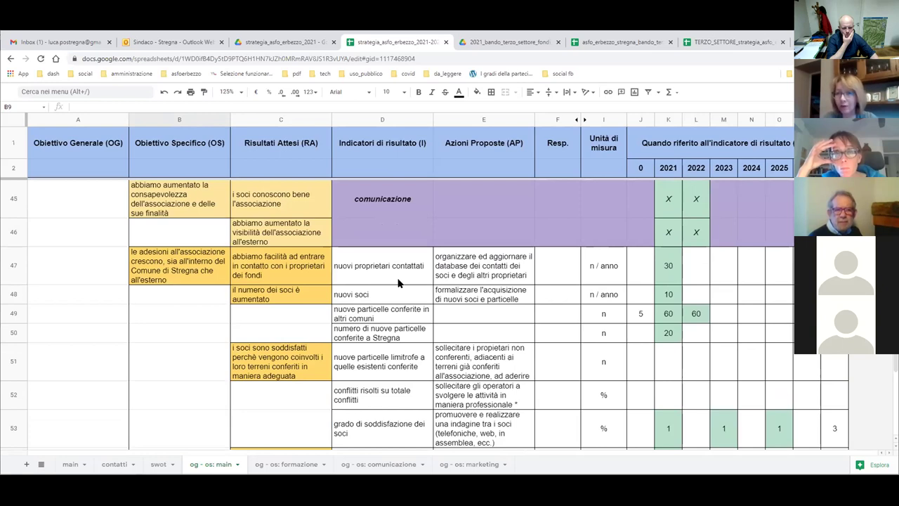
pyautogui.scroll(-1, 404, 269)
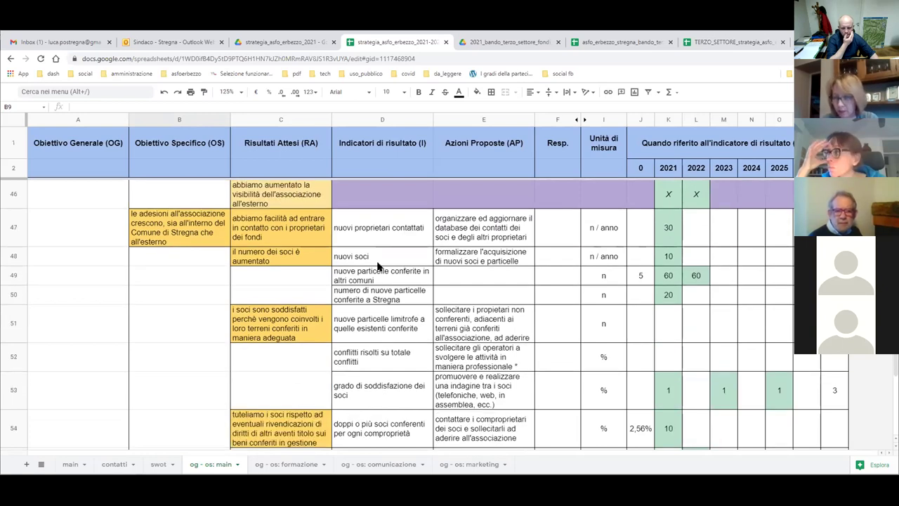
# Highlight the neighbouring-parcels row's yearly cells K51:P51 in yellow.
pyautogui.click(386, 330)
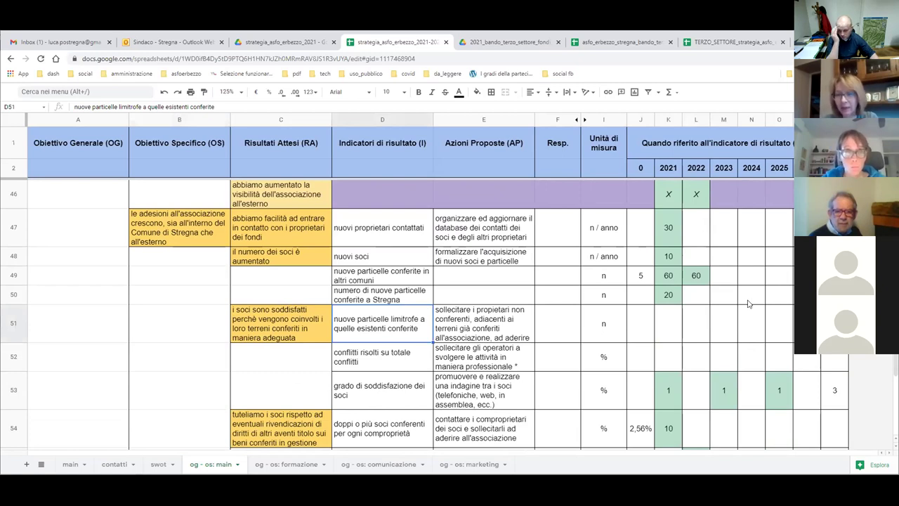
pyautogui.moveTo(668, 324); pyautogui.dragTo(808, 323)
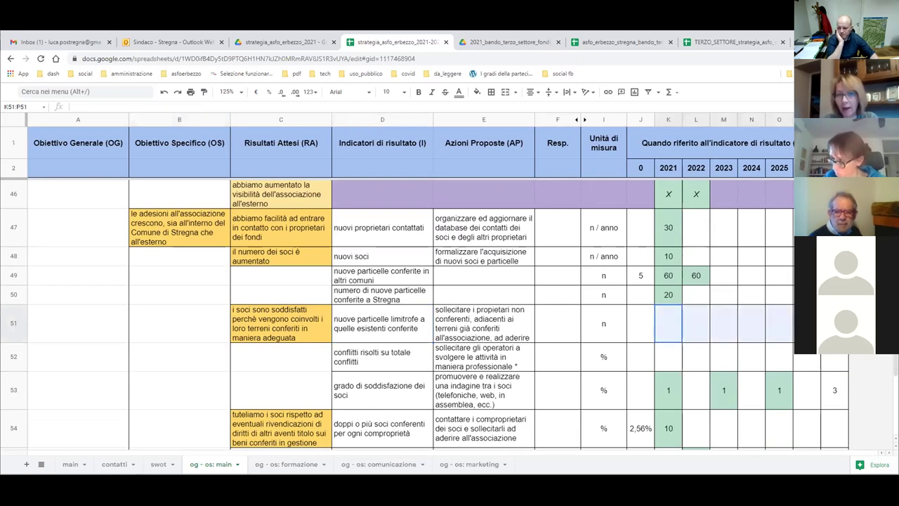
pyautogui.click(477, 92)
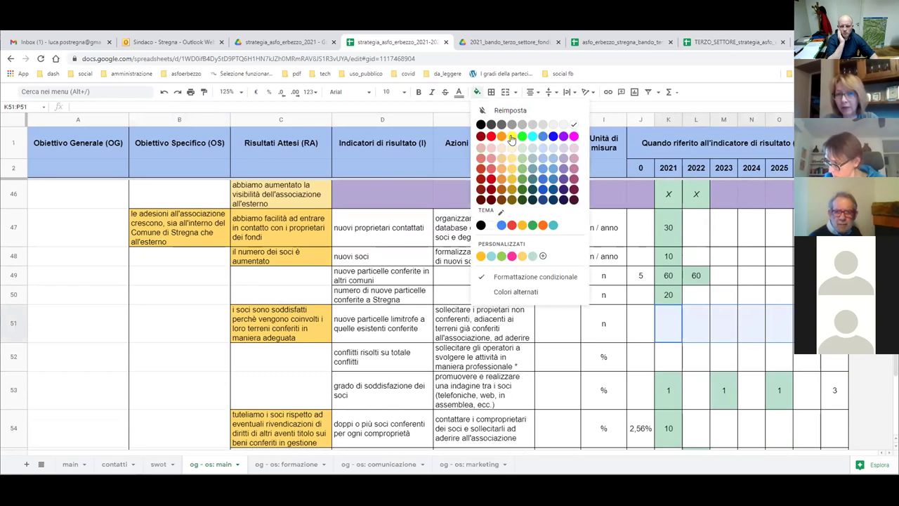
pyautogui.click(511, 136)
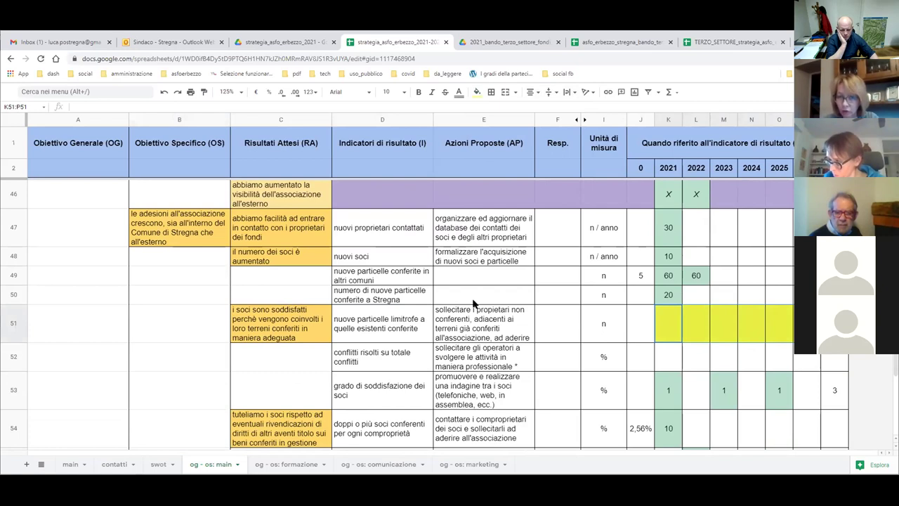
pyautogui.scroll(-3, 474, 303)
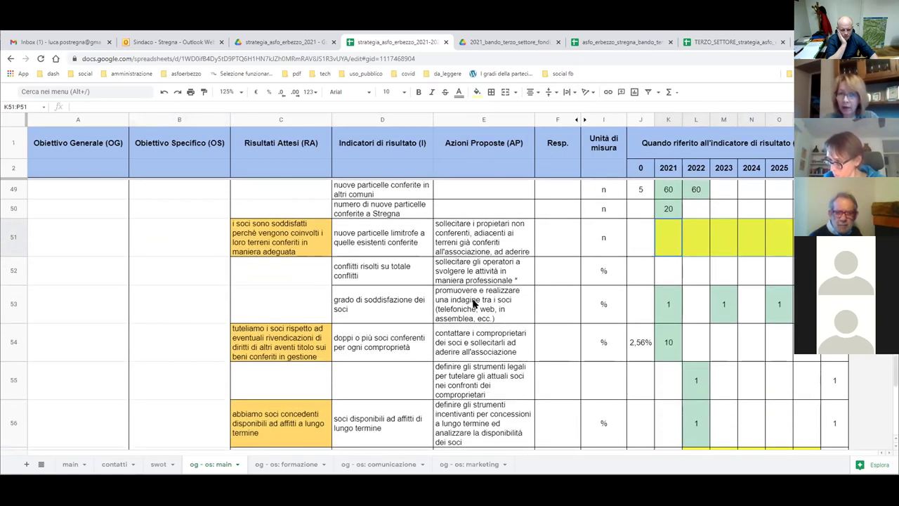
pyautogui.scroll(2, 474, 303)
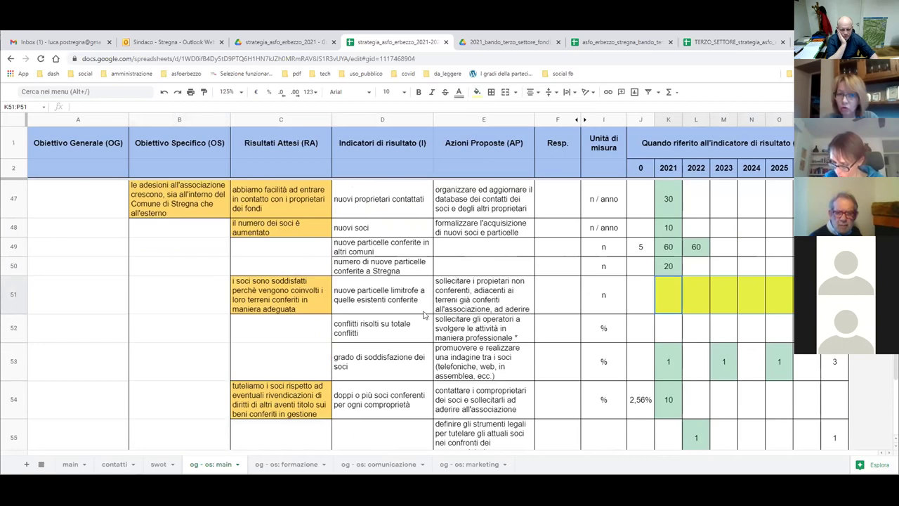
pyautogui.click(380, 299)
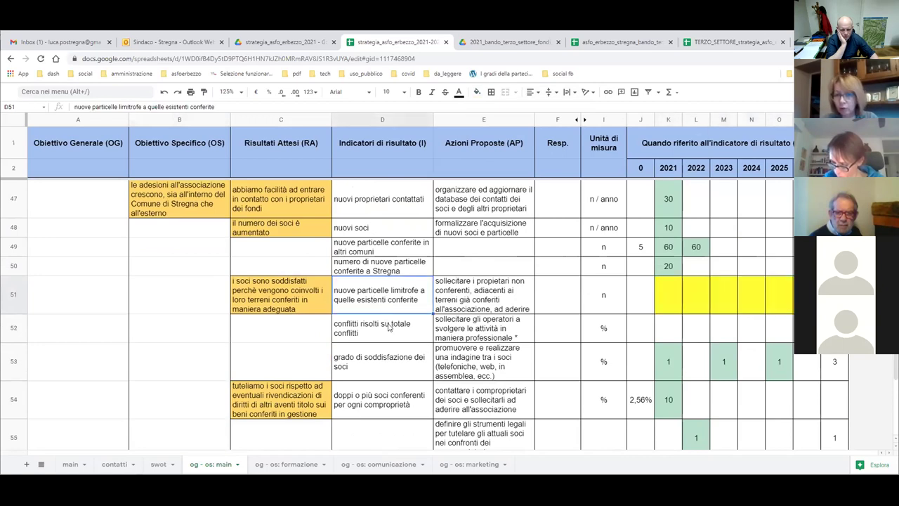
# Enter a 2022 target of 1 in the member-satisfaction row 53.
pyautogui.click(380, 326)
pyautogui.click(377, 366)
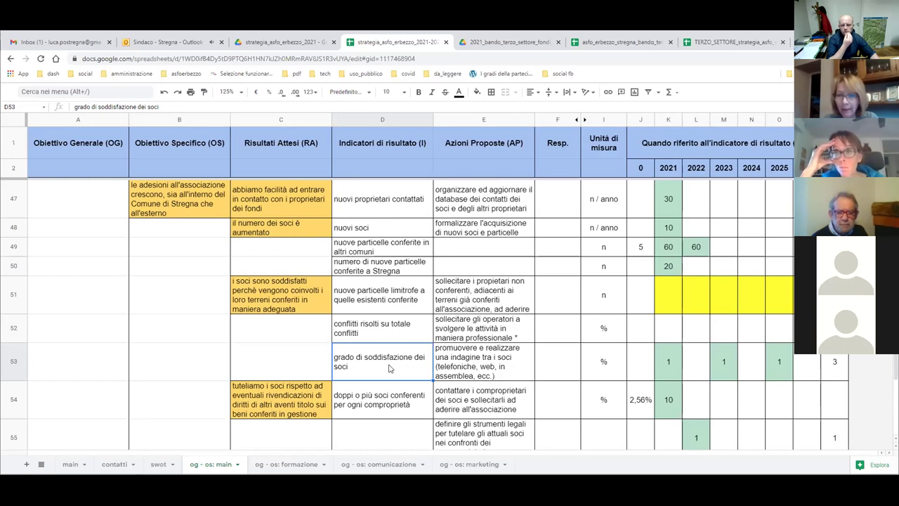
pyautogui.click(696, 366)
pyautogui.write('1')
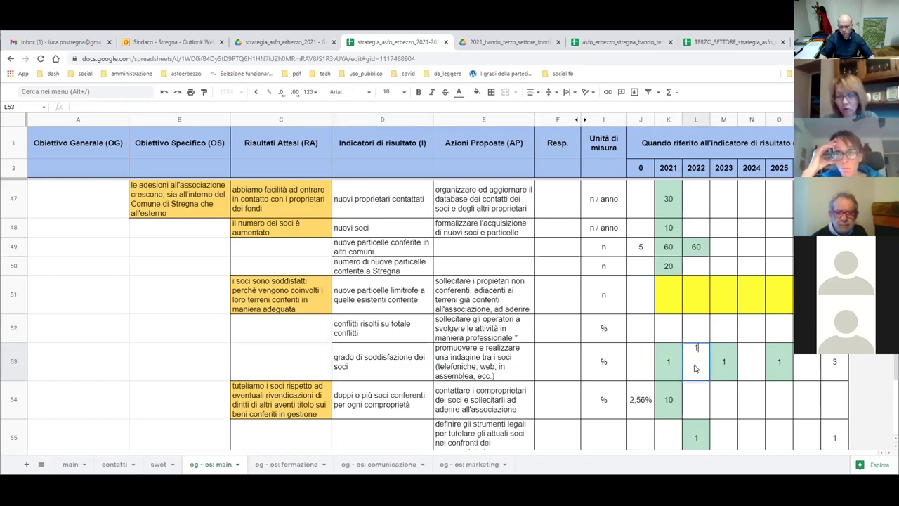
pyautogui.press('Return')
pyautogui.press('Right')
# Clear the 2023 and 2025 cells in row 53 and put 1 in 2024 and column P.
pyautogui.press('Up')
pyautogui.press('Delete')
pyautogui.press('Right')
pyautogui.write('1')
pyautogui.press('Right')
pyautogui.press('Delete')
pyautogui.press('Right')
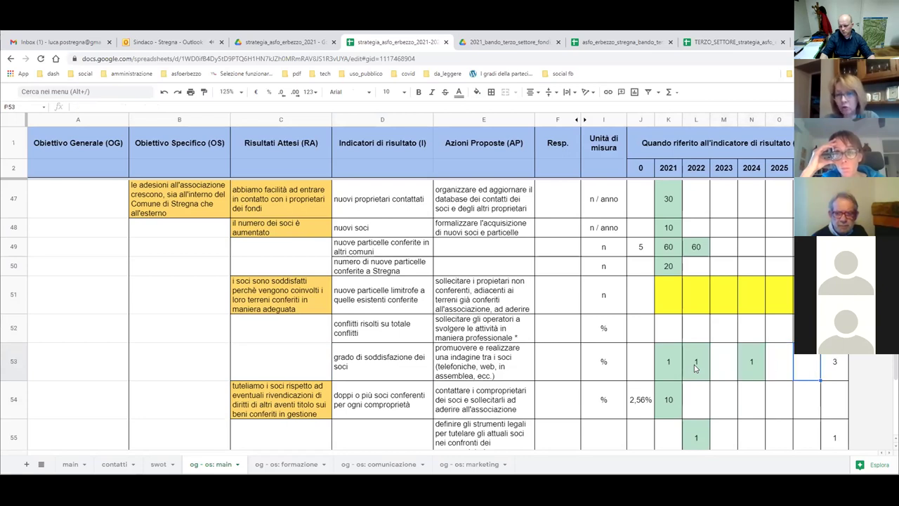
pyautogui.write('1')
pyautogui.press('Return')
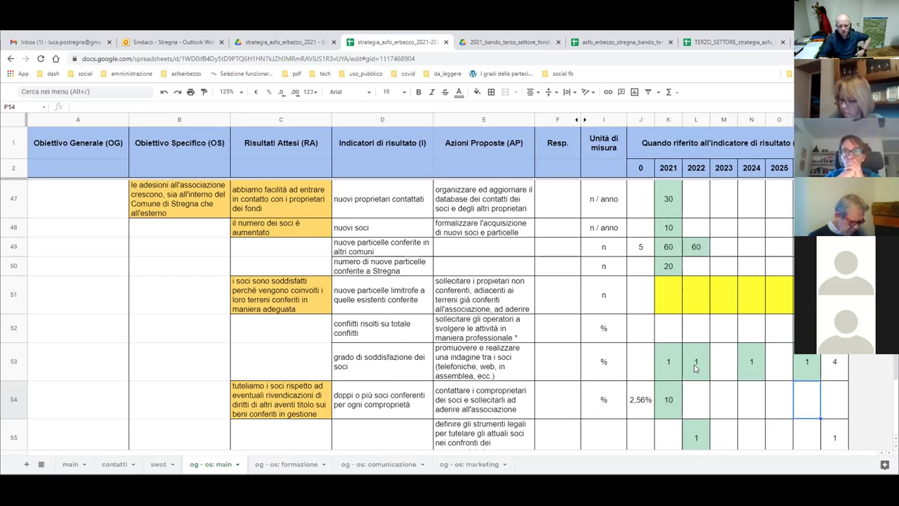
# Fill the conflict-resolution row's yearly cells K52:P52 yellow.
pyautogui.moveTo(785, 324); pyautogui.dragTo(672, 335)
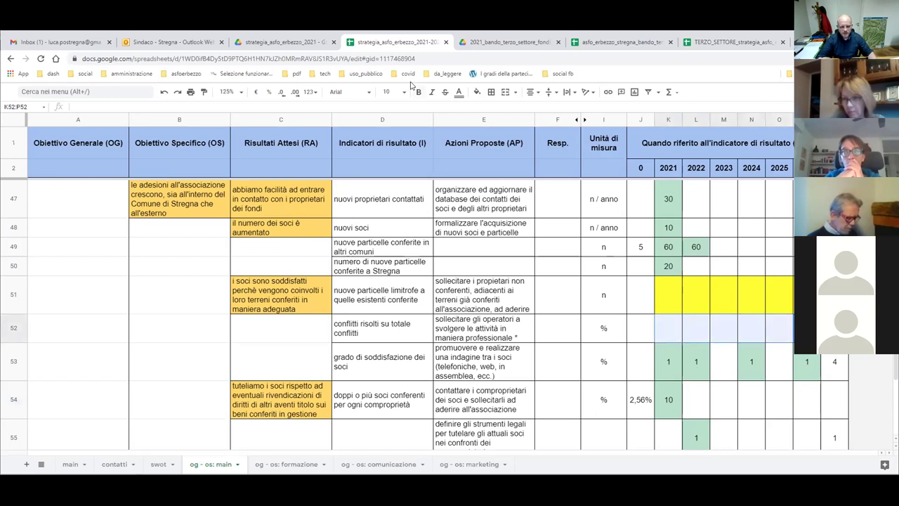
pyautogui.click(477, 93)
pyautogui.click(509, 136)
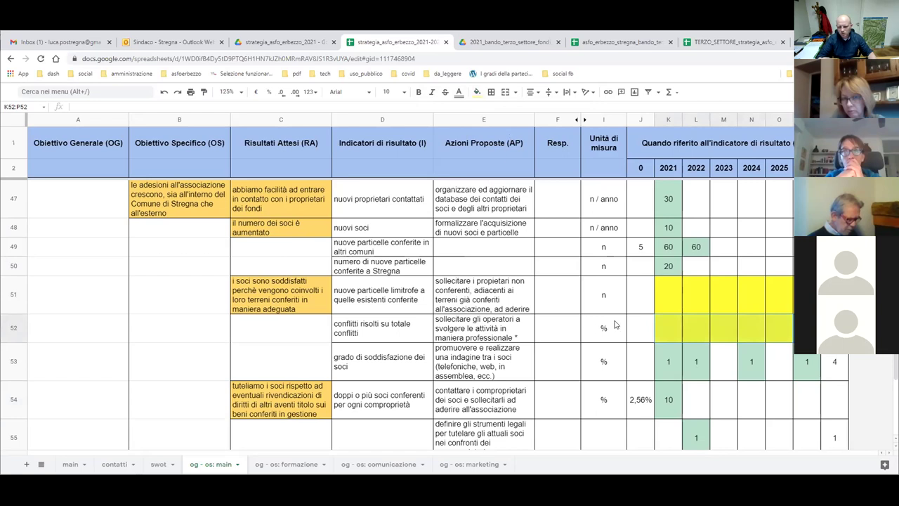
# Set the year-0 baseline in J52 to 1.
pyautogui.click(636, 332)
pyautogui.write('1')
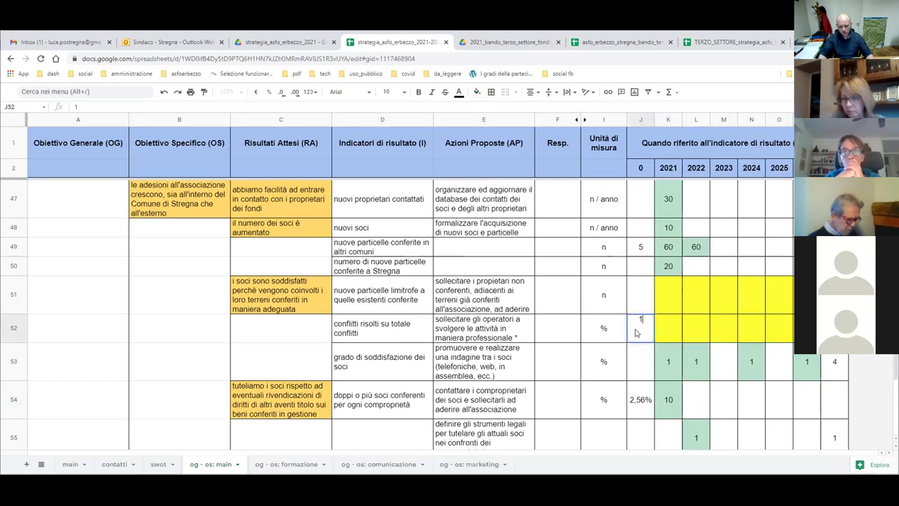
pyautogui.press('BackSpace')
pyautogui.write('2')
pyautogui.press('Return')
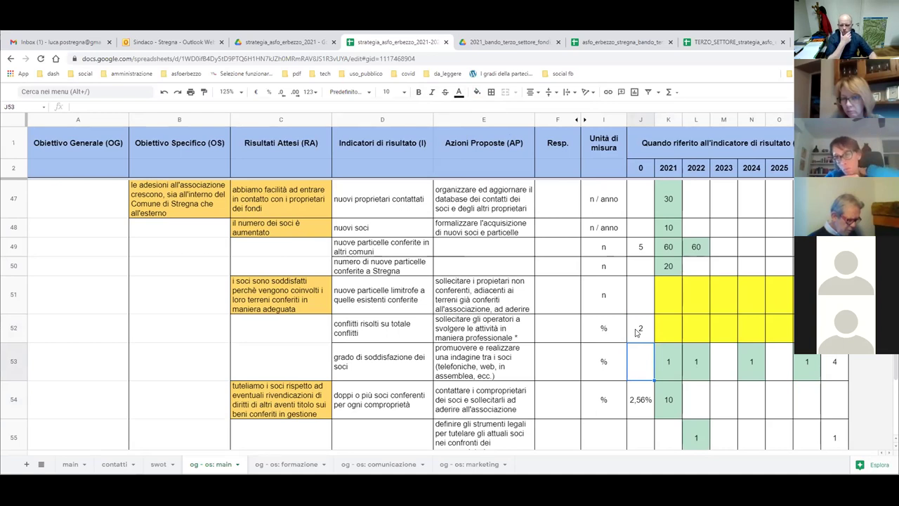
pyautogui.click(637, 333)
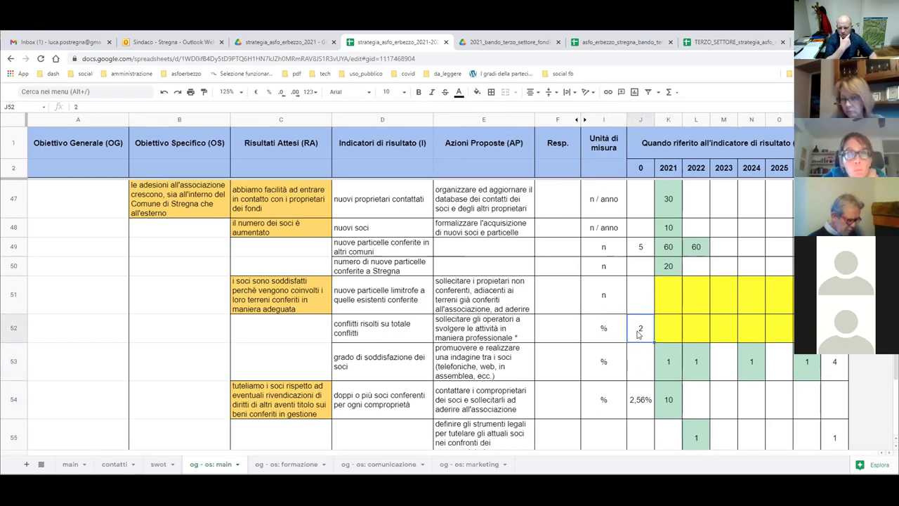
pyautogui.write('1')
pyautogui.press('Return')
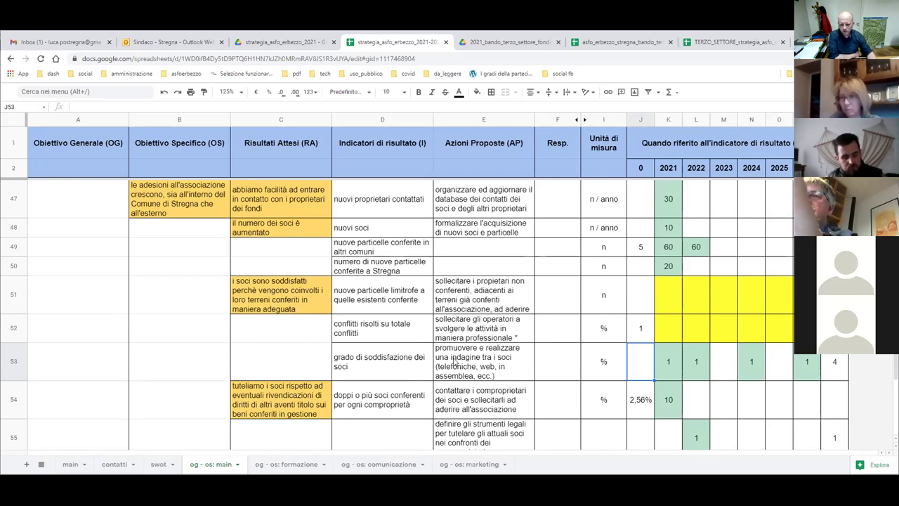
pyautogui.scroll(5, 454, 362)
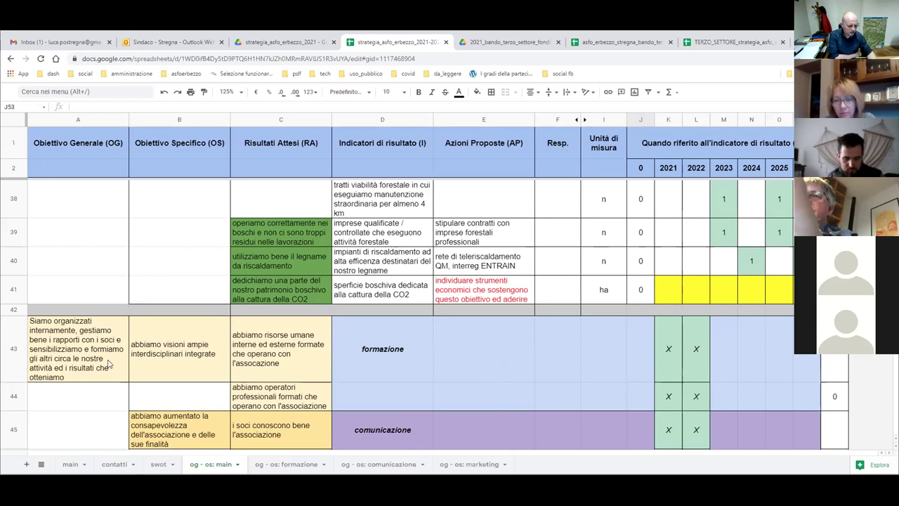
pyautogui.click(84, 466)
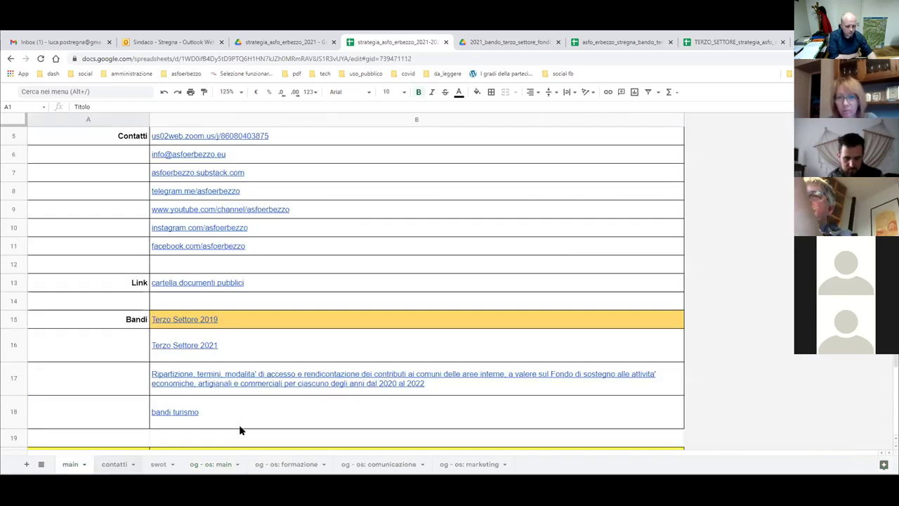
pyautogui.click(274, 322)
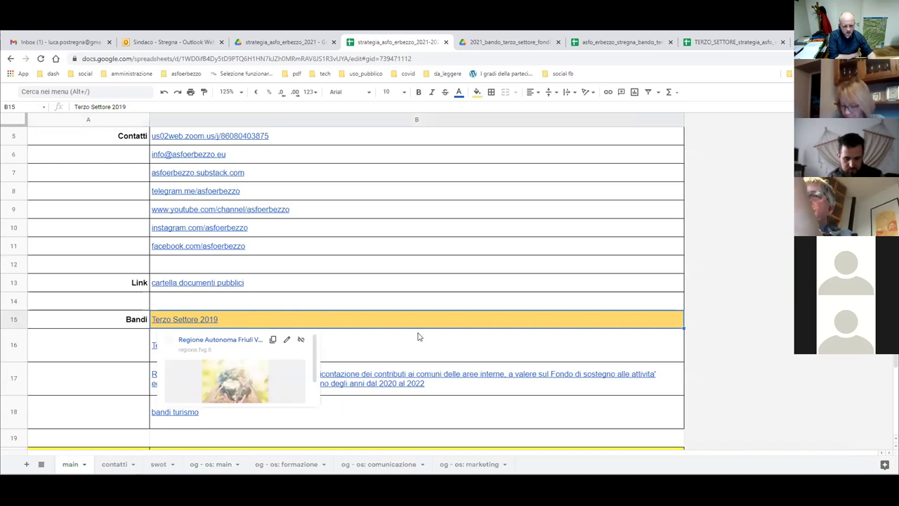
pyautogui.click(344, 321)
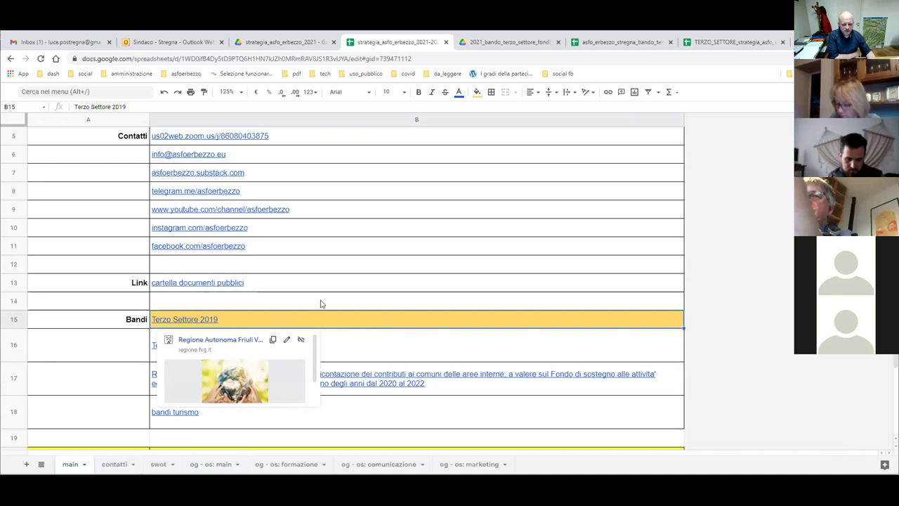
pyautogui.click(322, 303)
pyautogui.click(342, 320)
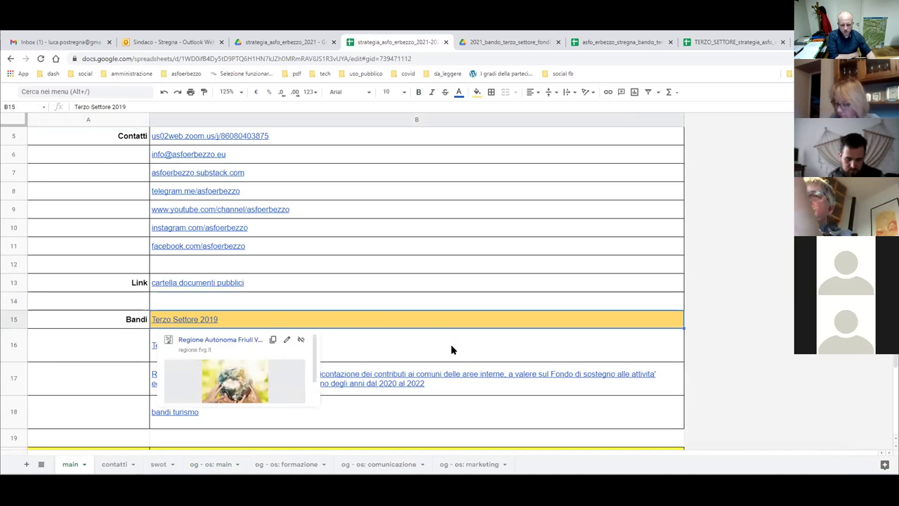
pyautogui.click(430, 348)
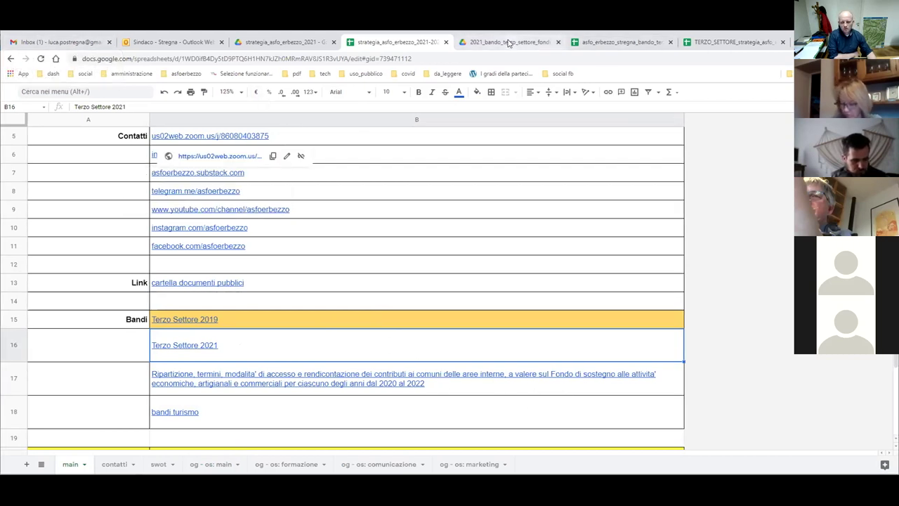
# Open the bando terzo settore 2021 contatti sheet and insert a row above Comune di Paluzza.
pyautogui.click(485, 43)
pyautogui.click(584, 45)
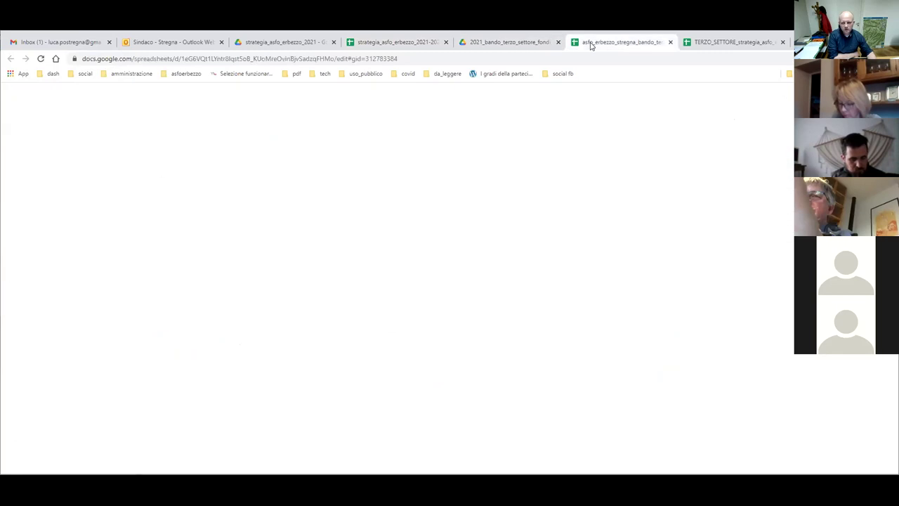
pyautogui.click(114, 464)
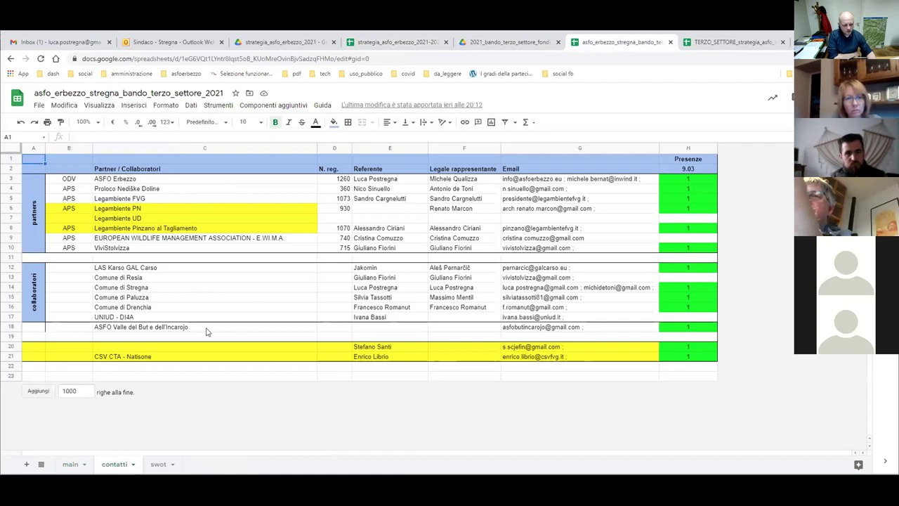
pyautogui.moveTo(620, 329); pyautogui.dragTo(241, 300)
pyautogui.moveTo(192, 232); pyautogui.dragTo(136, 195)
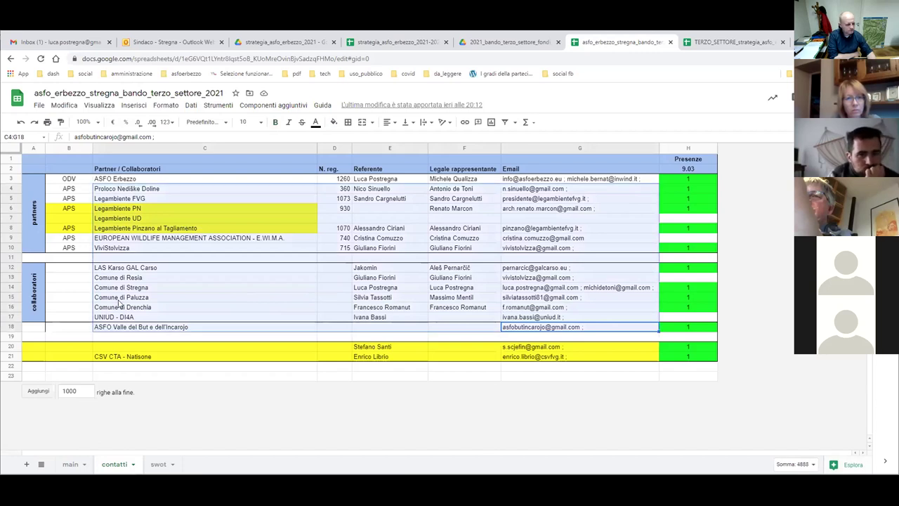
pyautogui.click(9, 297)
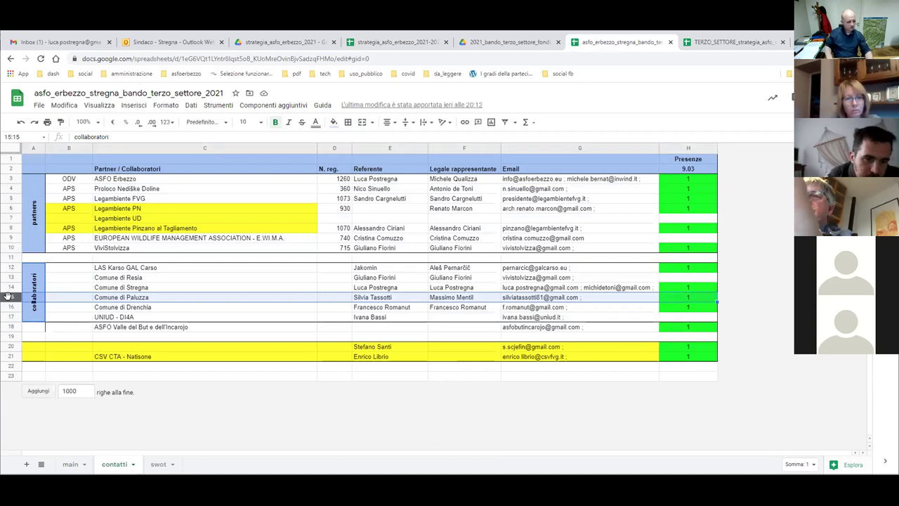
pyautogui.hotkey('ctrl', 'alt', '=')
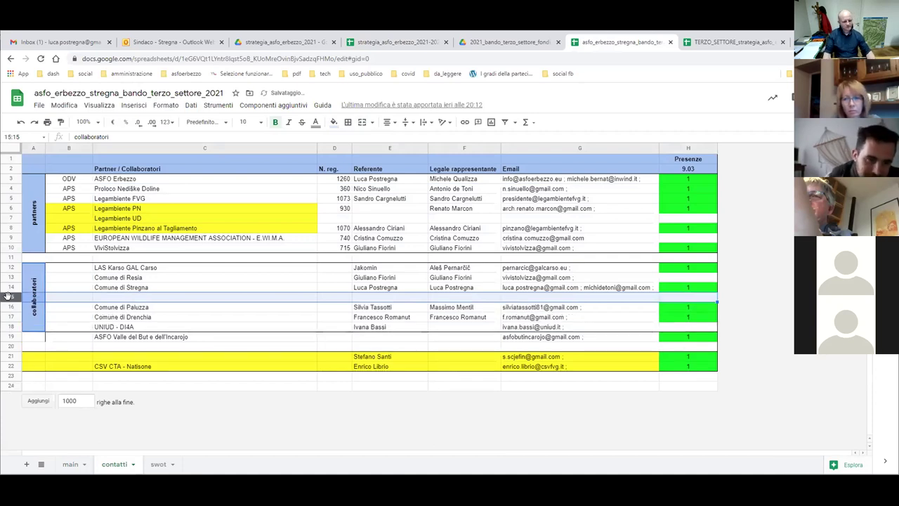
# Enter 'Comune di Savogna' in C15 and copy the email from G4 into G15.
pyautogui.click(106, 300)
pyautogui.write('Comune di Saov')
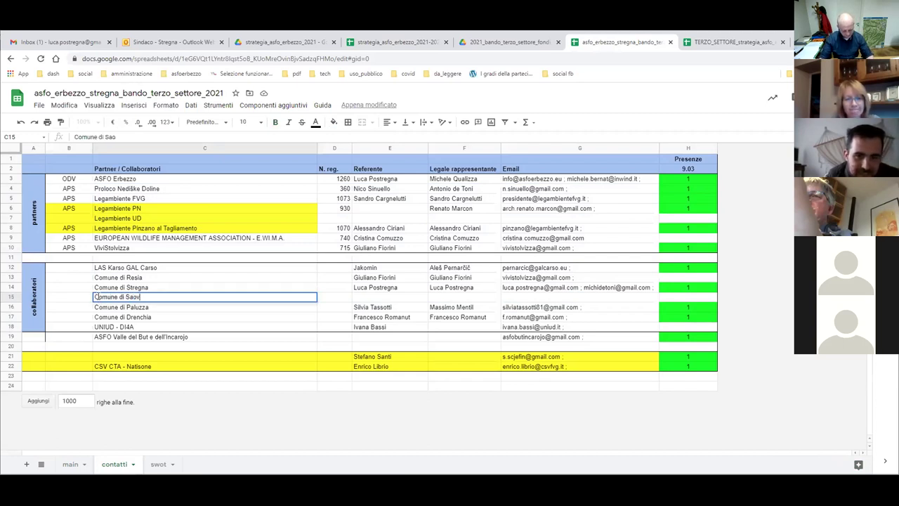
pyautogui.write('vogna')
pyautogui.press('Return')
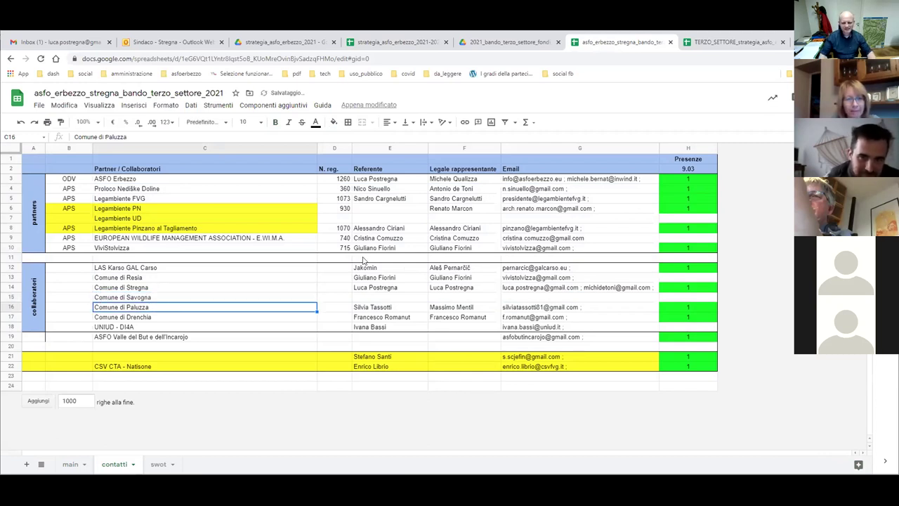
pyautogui.click(518, 189)
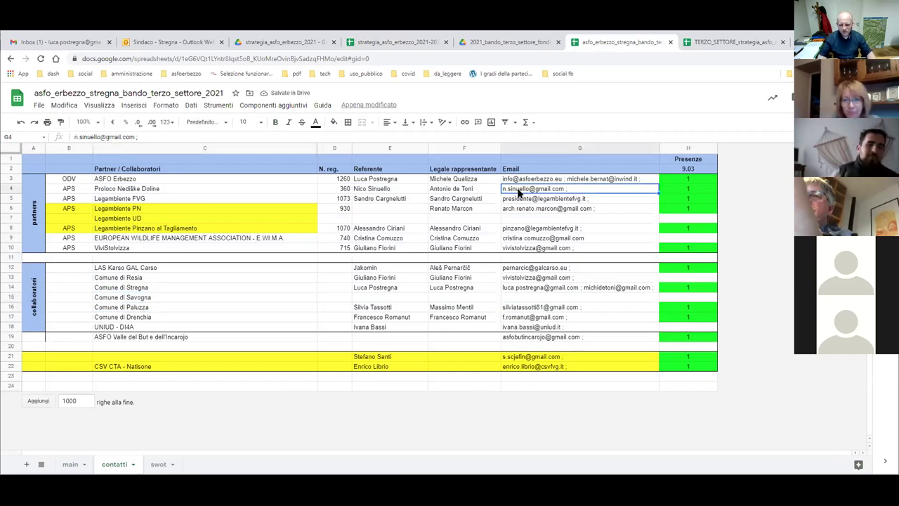
pyautogui.hotkey('ctrl', 'c')
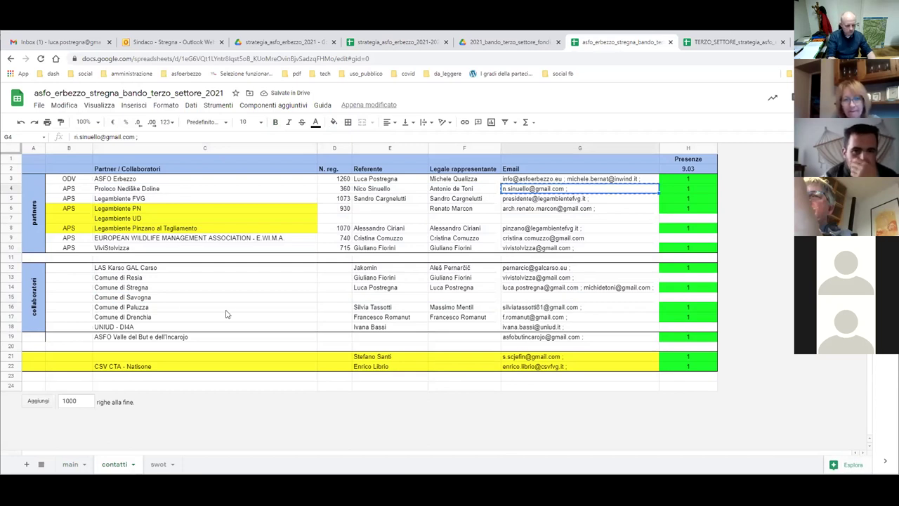
pyautogui.click(515, 298)
pyautogui.hotkey('ctrl', 'v')
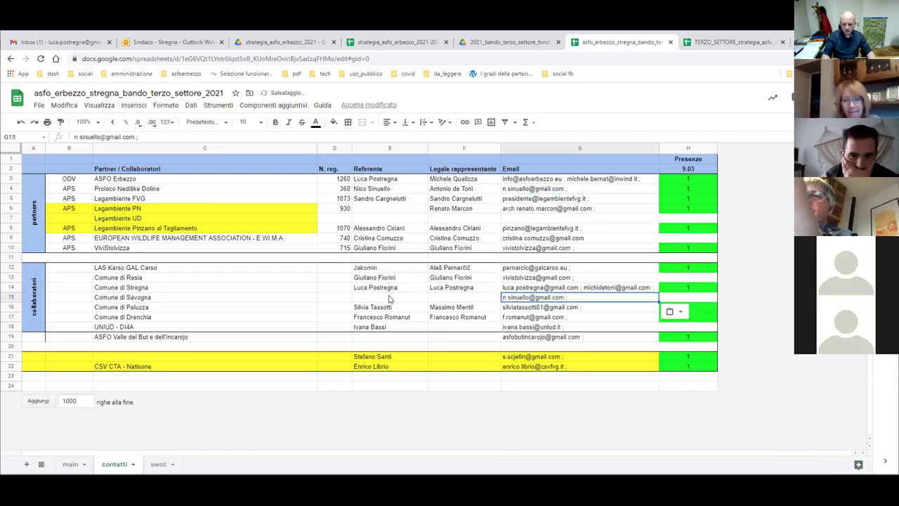
# Fill in the referent's name in E15 and the legal representative's name in F15.
pyautogui.click(368, 299)
pyautogui.write('N')
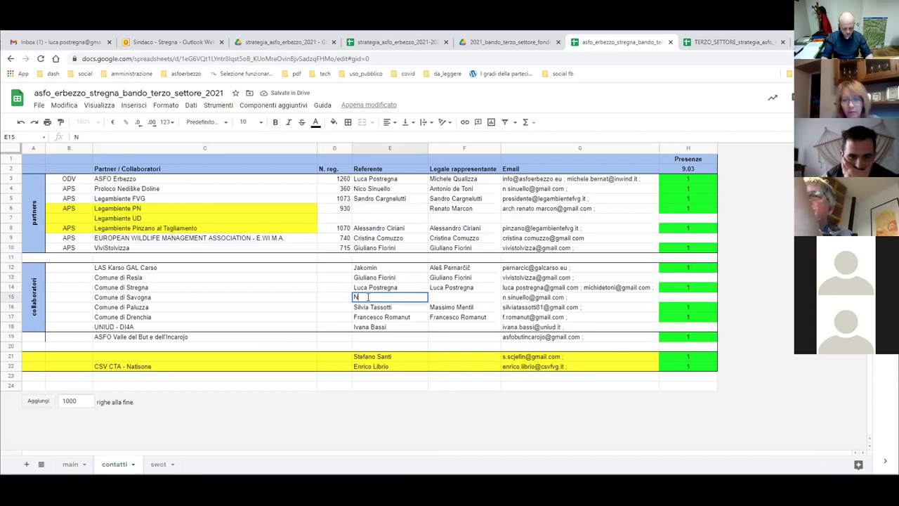
pyautogui.write('ico')
pyautogui.doubleClick(369, 297)
pyautogui.press('BackSpace')
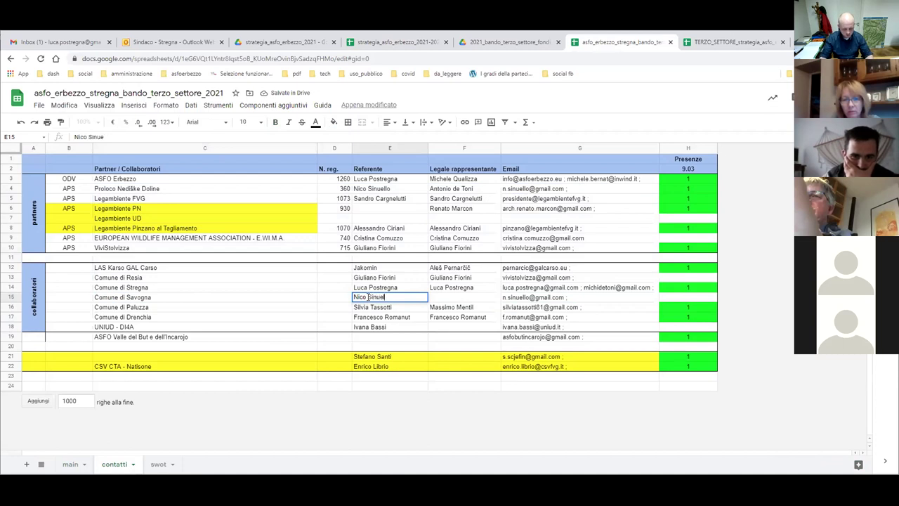
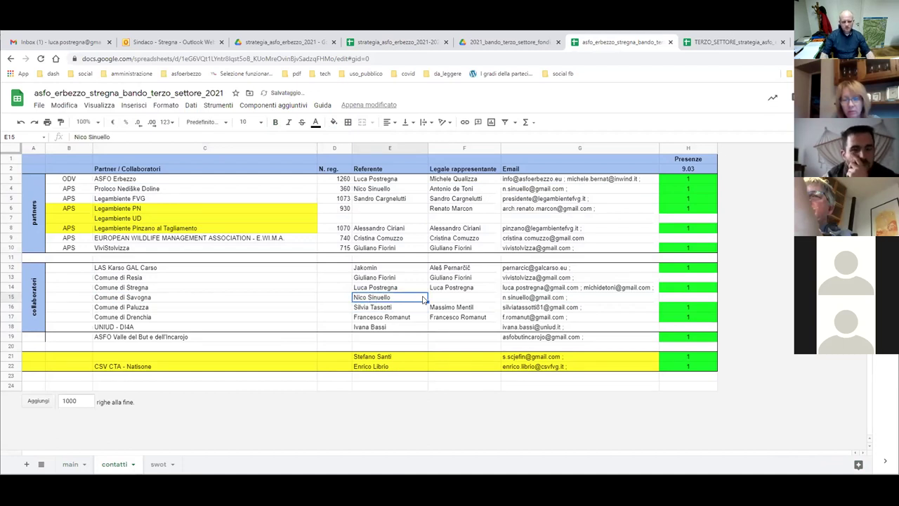
pyautogui.click(432, 300)
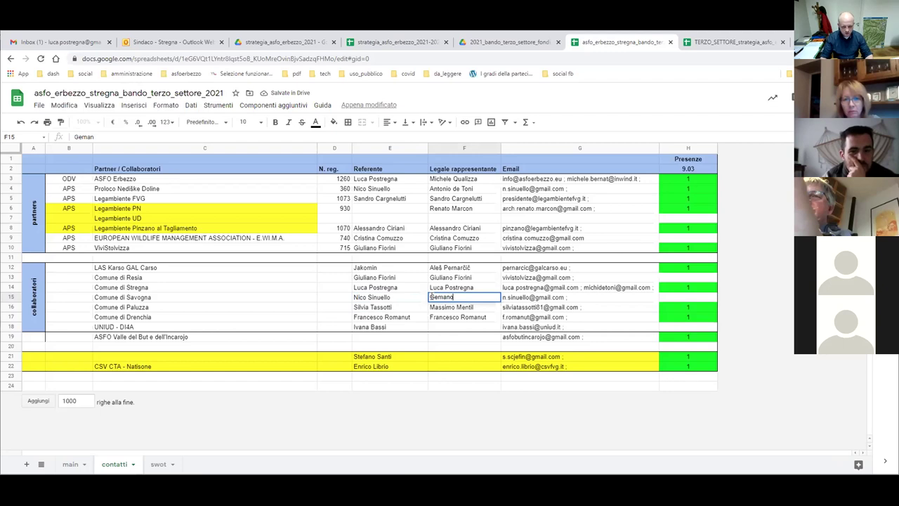
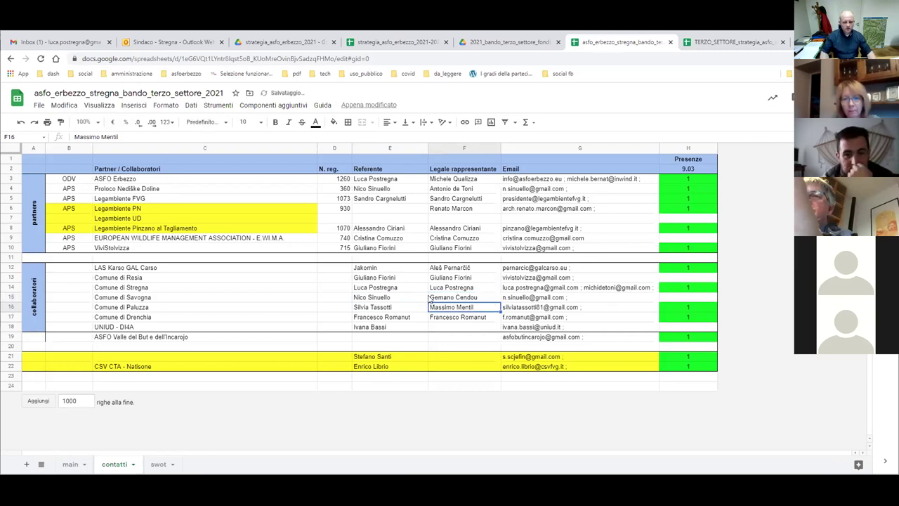
pyautogui.click(523, 300)
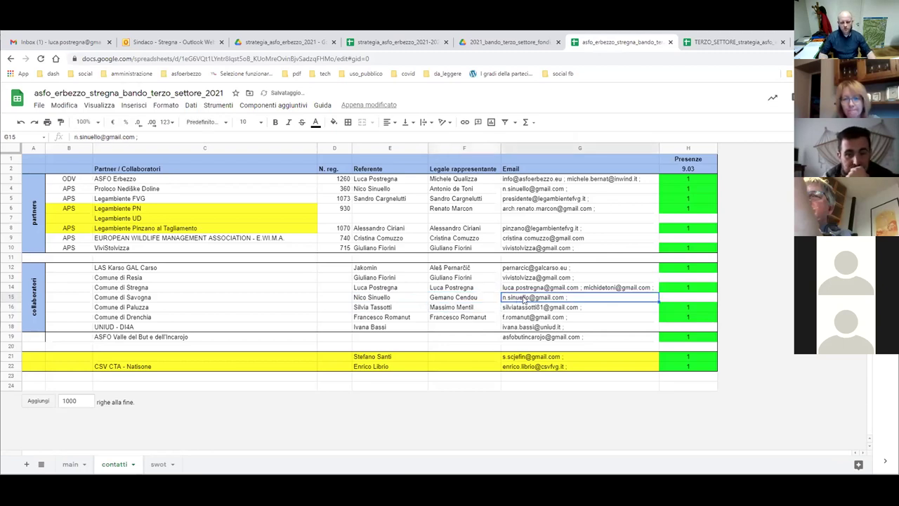
# Highlight the G15 email cell in yellow.
pyautogui.click(334, 121)
pyautogui.click(367, 167)
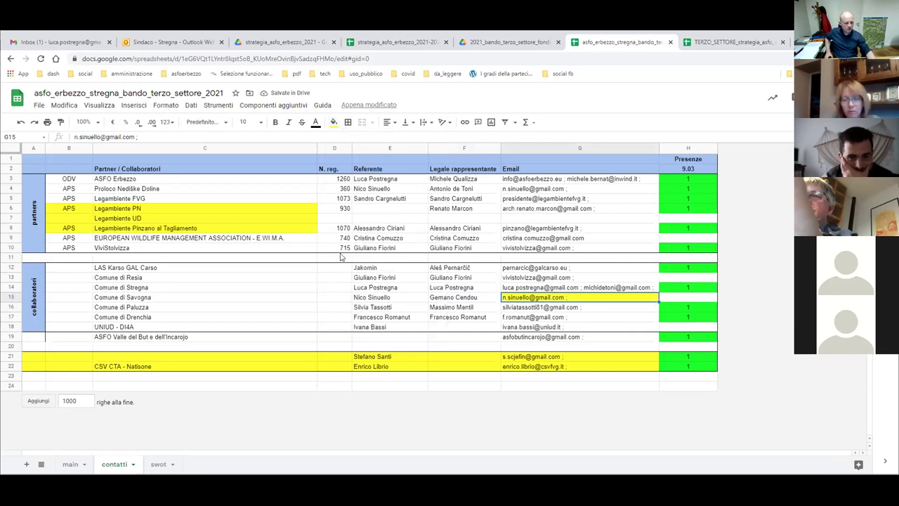
pyautogui.click(109, 181)
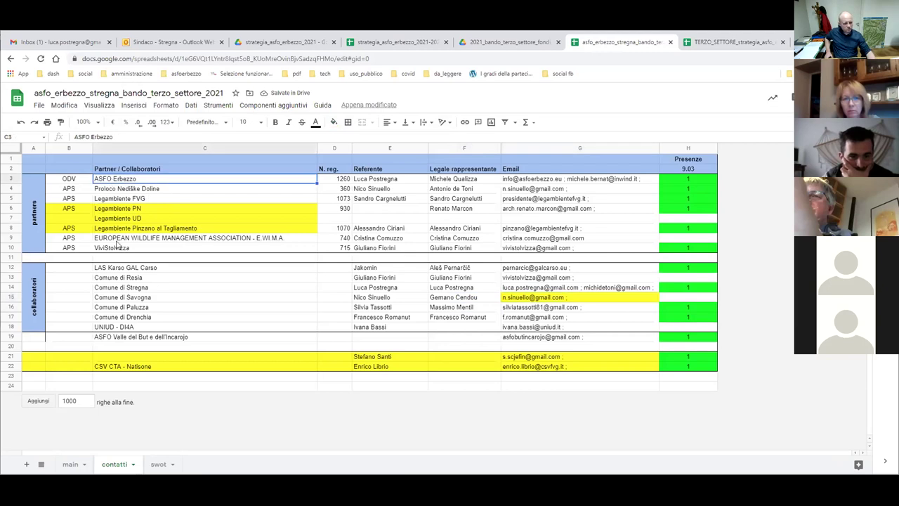
pyautogui.moveTo(111, 251); pyautogui.dragTo(74, 180)
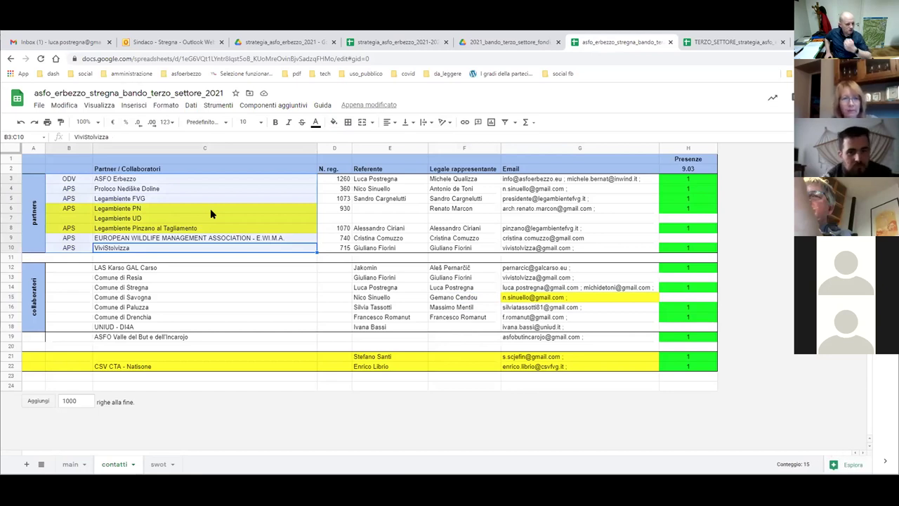
pyautogui.click(129, 190)
pyautogui.click(105, 200)
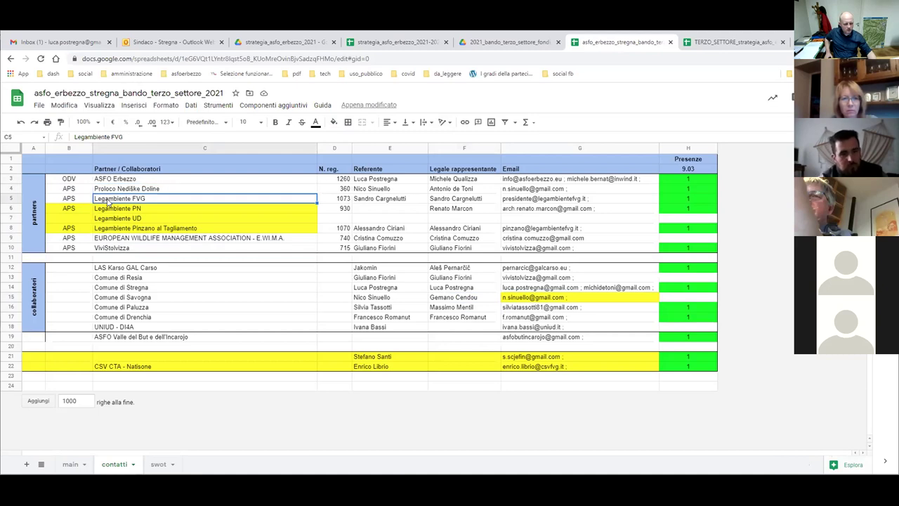
pyautogui.click(141, 229)
pyautogui.keyDown('shift'); pyautogui.click(121, 203); pyautogui.keyUp('shift')
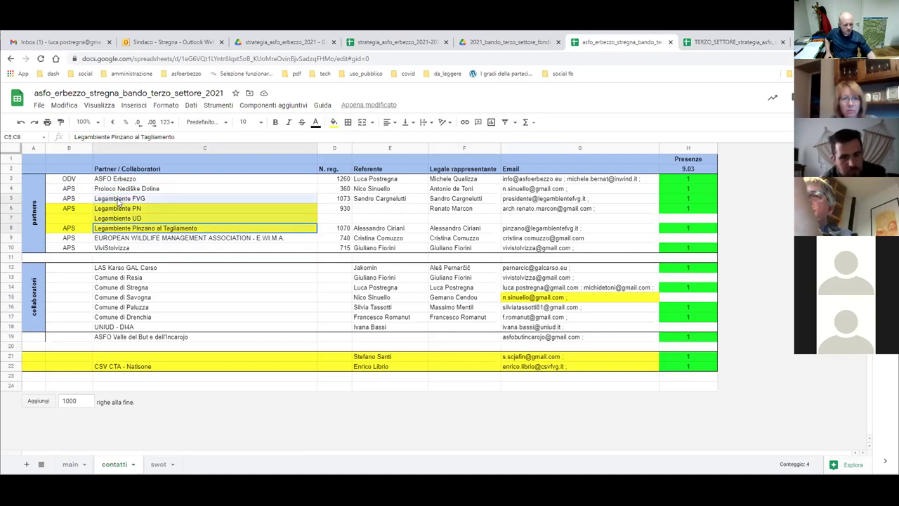
pyautogui.click(177, 239)
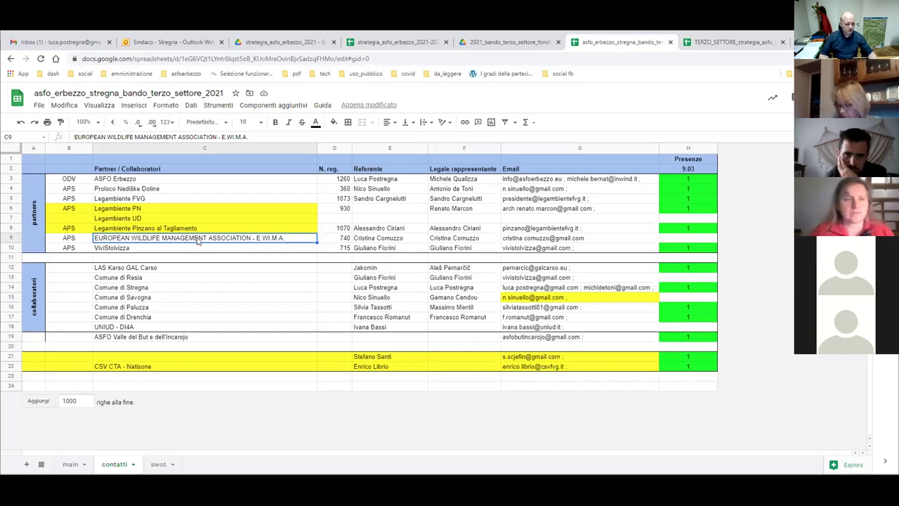
pyautogui.click(115, 248)
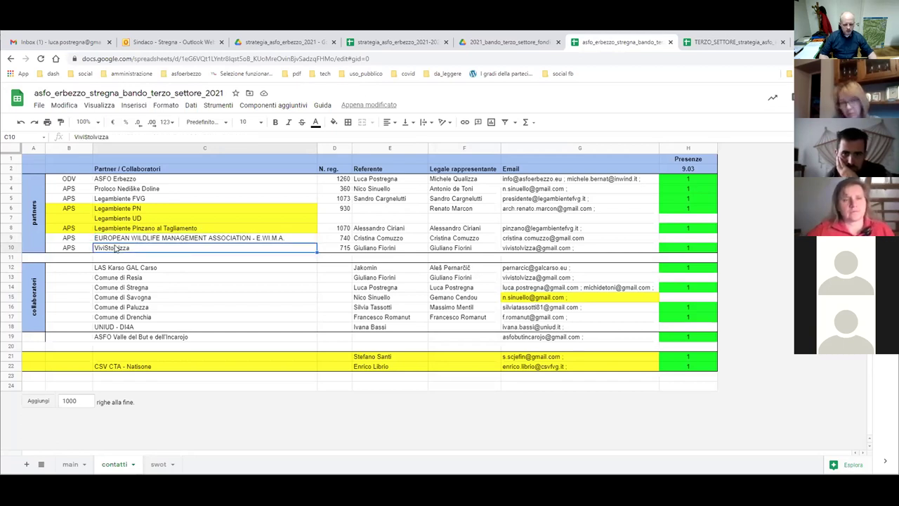
pyautogui.click(136, 269)
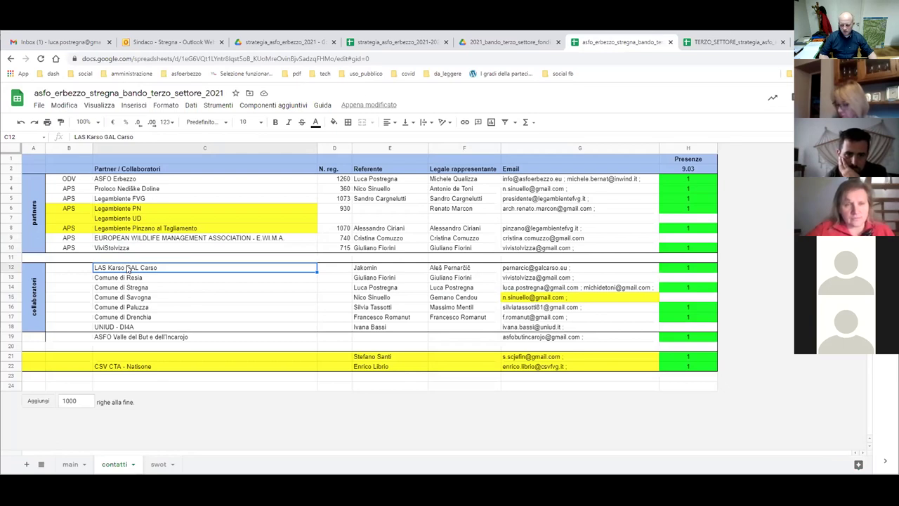
pyautogui.click(106, 248)
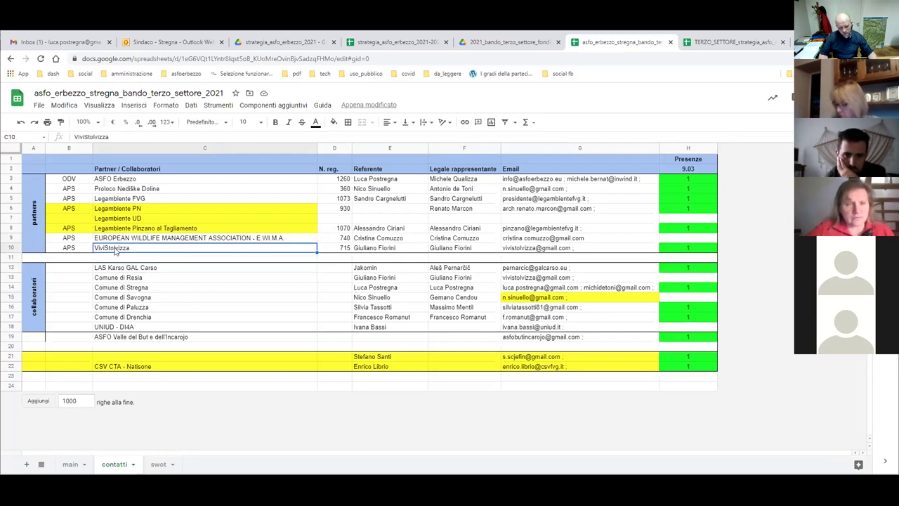
pyautogui.click(128, 269)
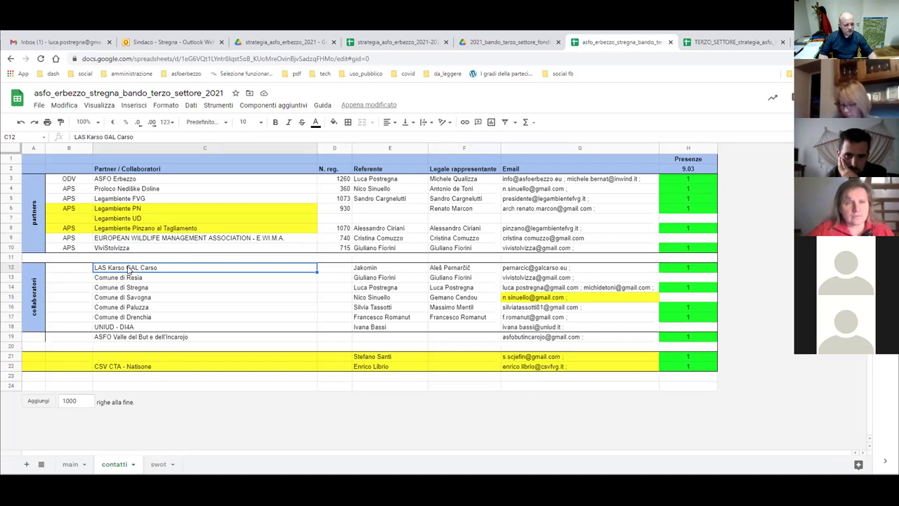
pyautogui.click(111, 280)
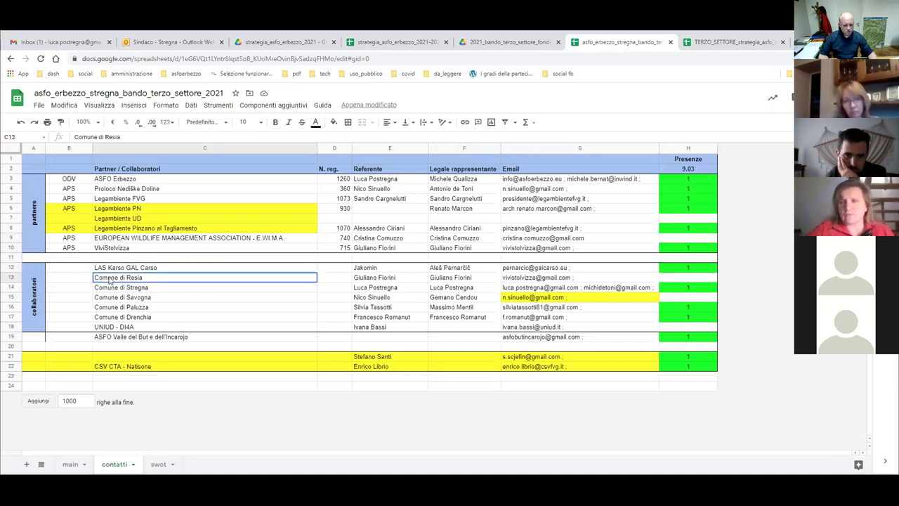
pyautogui.click(132, 291)
pyautogui.click(122, 300)
pyautogui.click(130, 309)
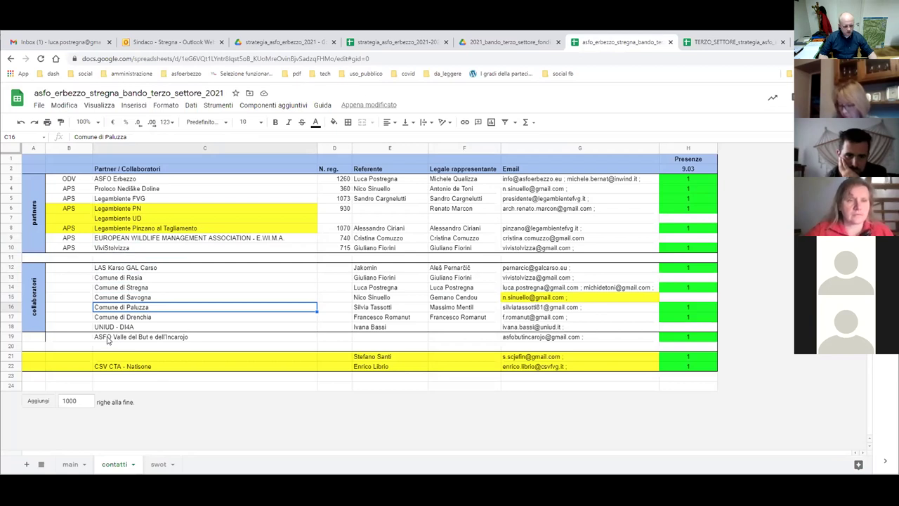
pyautogui.click(127, 339)
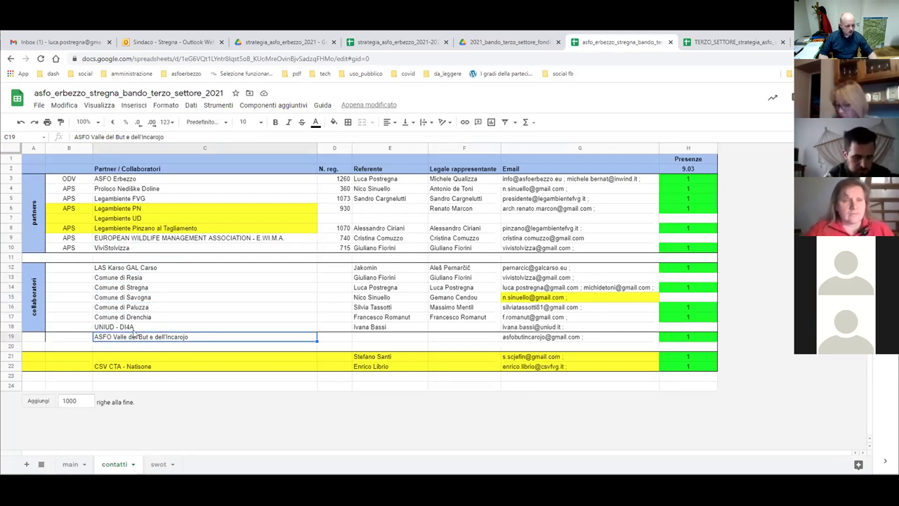
pyautogui.click(109, 328)
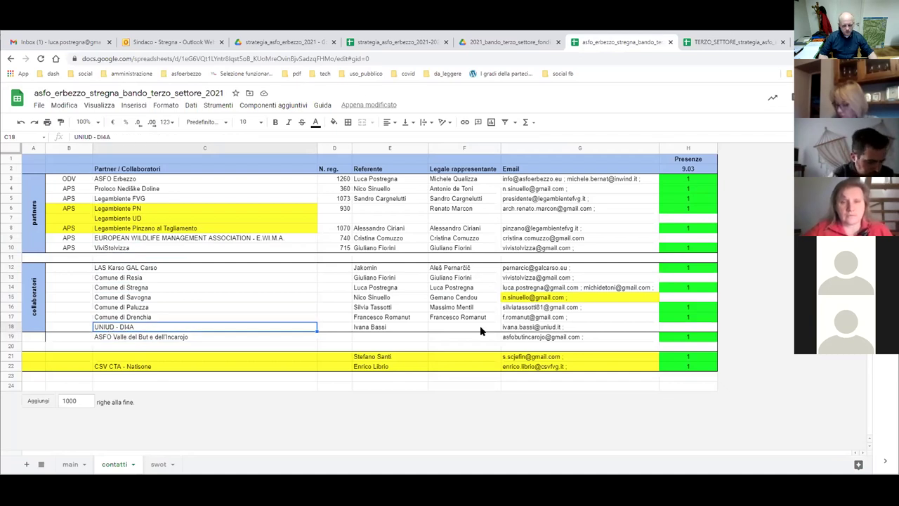
pyautogui.click(364, 330)
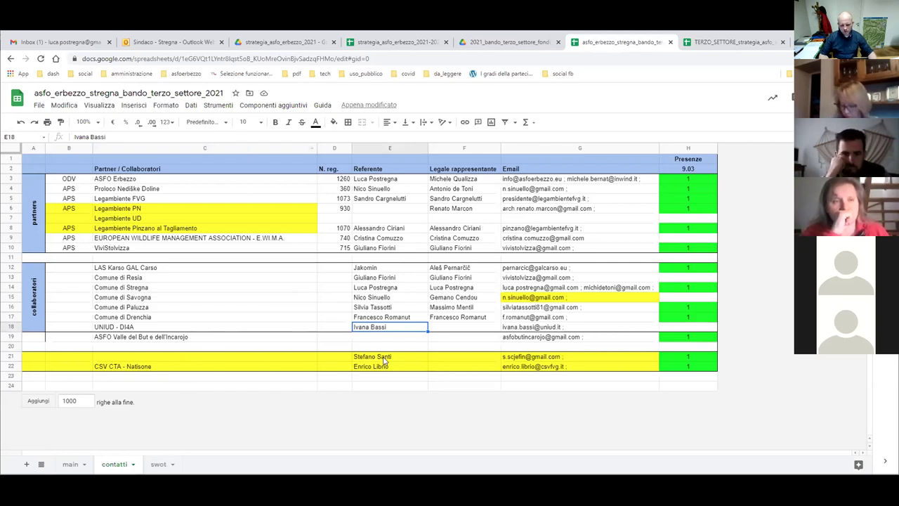
pyautogui.click(384, 358)
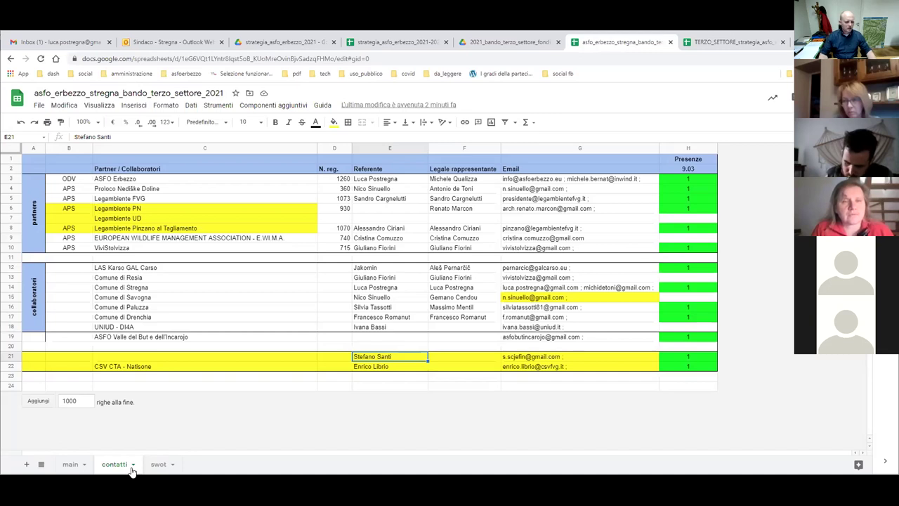
# Review the swot sheet's paluzza strength and weaknesses rows 11–17, then return to the TERZO_SETTORE strategy spreadsheet.
pyautogui.click(155, 469)
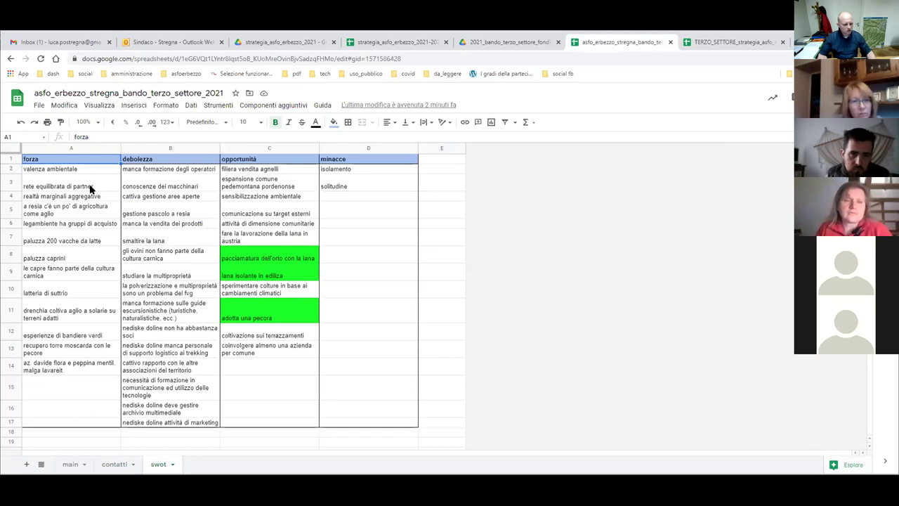
pyautogui.click(44, 241)
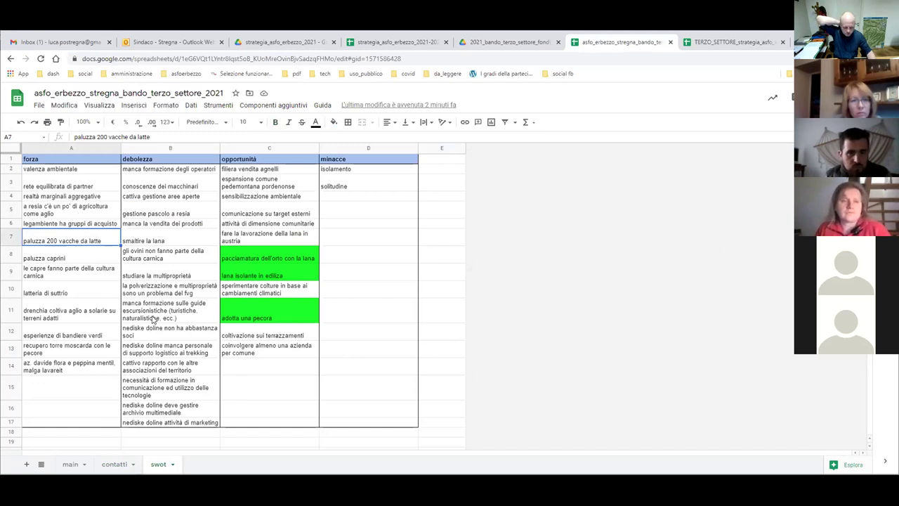
pyautogui.moveTo(154, 320); pyautogui.dragTo(158, 421)
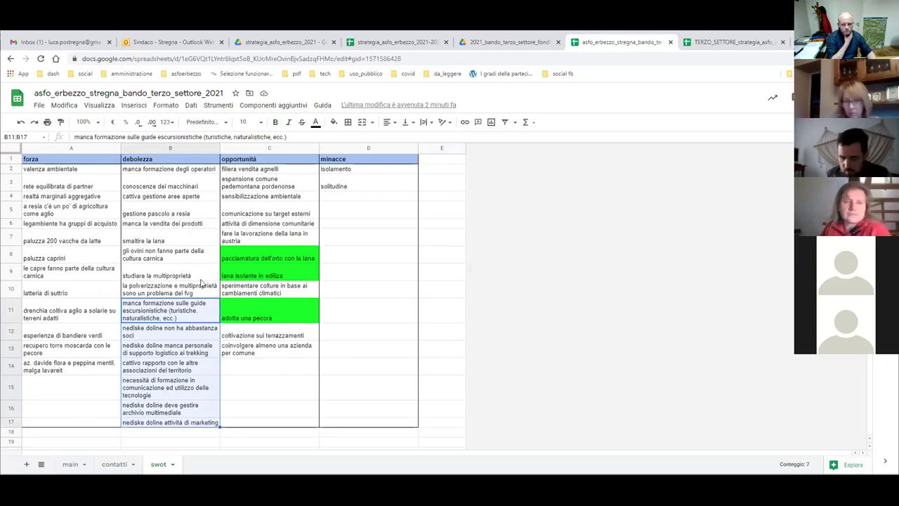
pyautogui.click(706, 44)
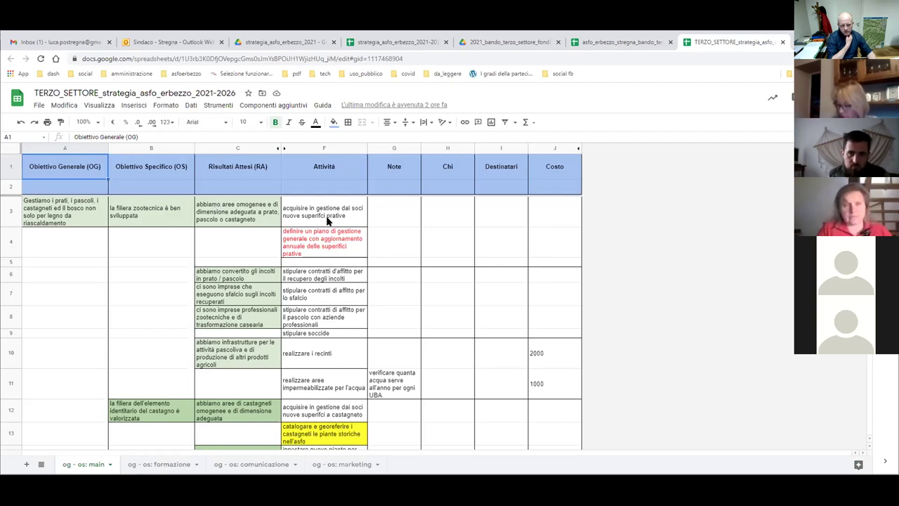
pyautogui.click(309, 217)
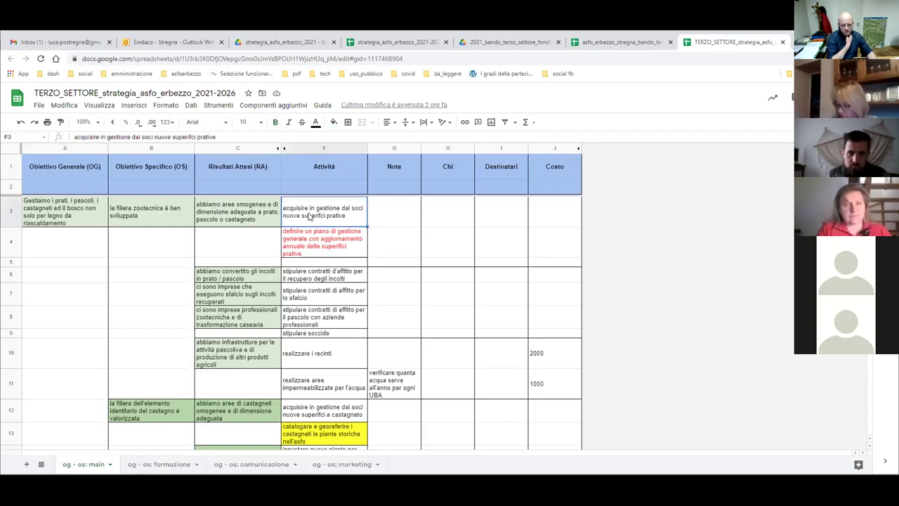
pyautogui.click(316, 243)
pyautogui.click(316, 218)
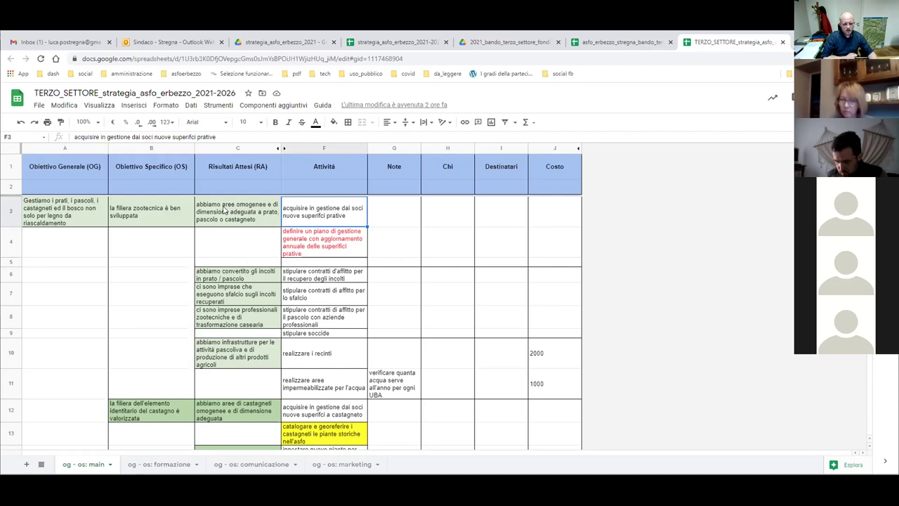
pyautogui.click(122, 208)
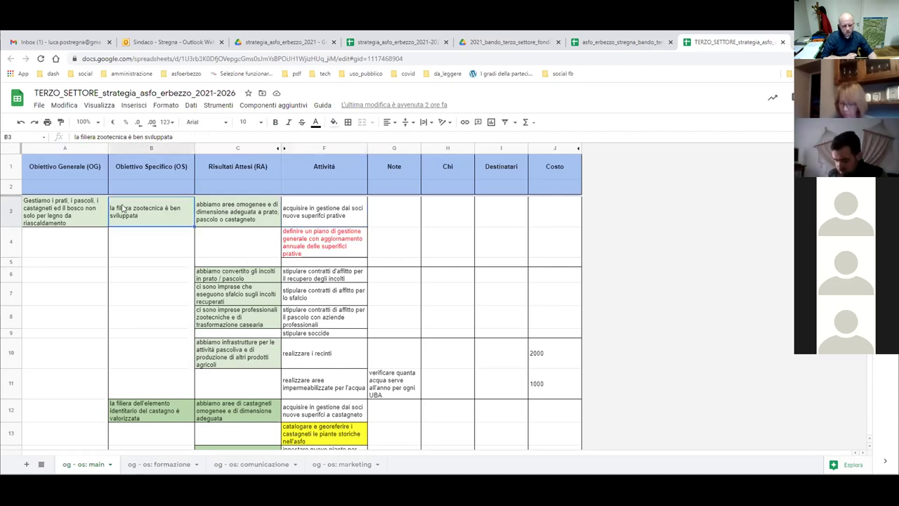
pyautogui.moveTo(129, 209); pyautogui.dragTo(307, 383)
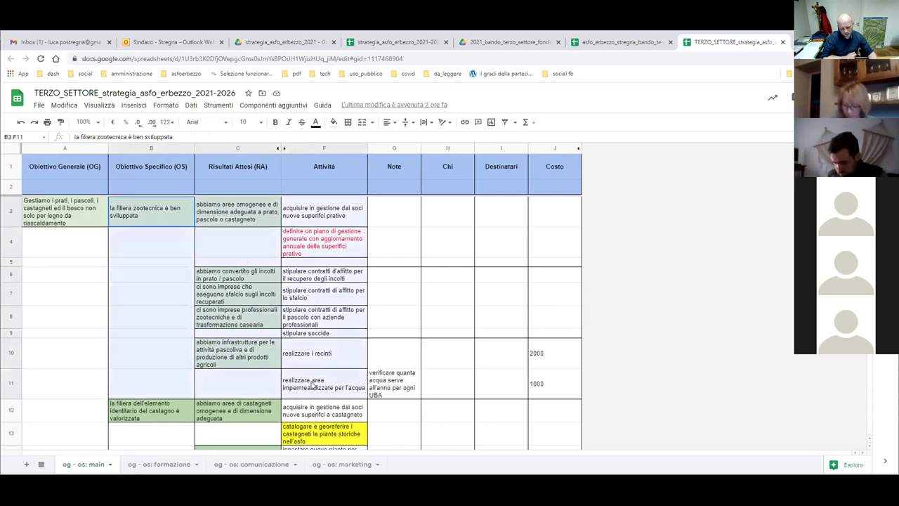
pyautogui.moveTo(148, 414); pyautogui.dragTo(324, 435)
pyautogui.scroll(-1, 340, 325)
pyautogui.scroll(-1, 340, 325)
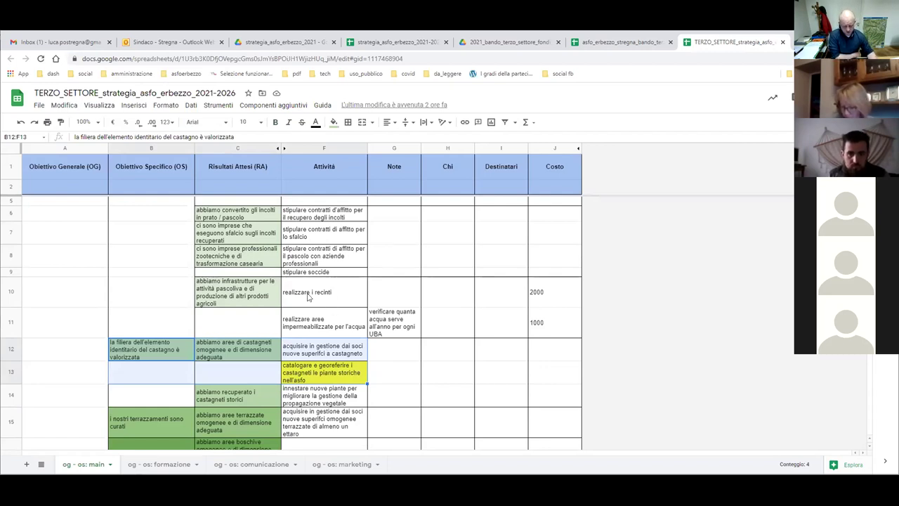
pyautogui.moveTo(227, 286); pyautogui.dragTo(574, 328)
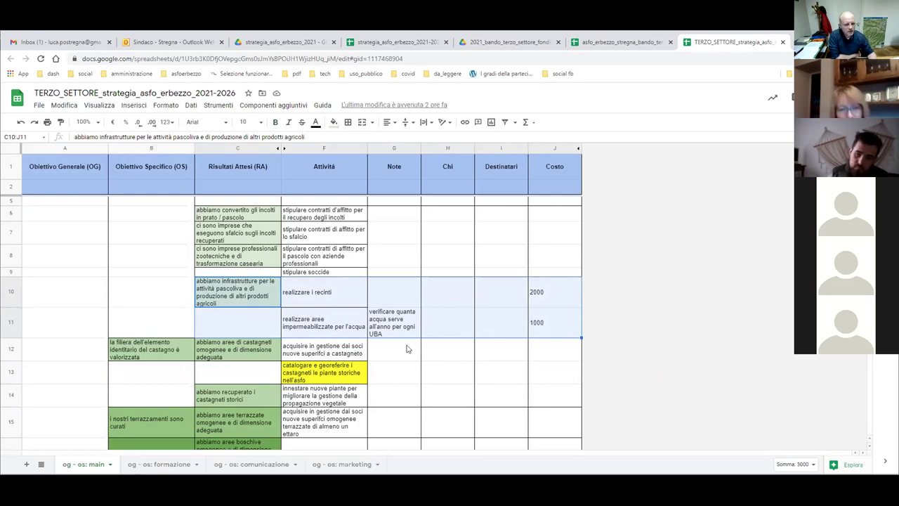
pyautogui.moveTo(553, 334); pyautogui.dragTo(146, 296)
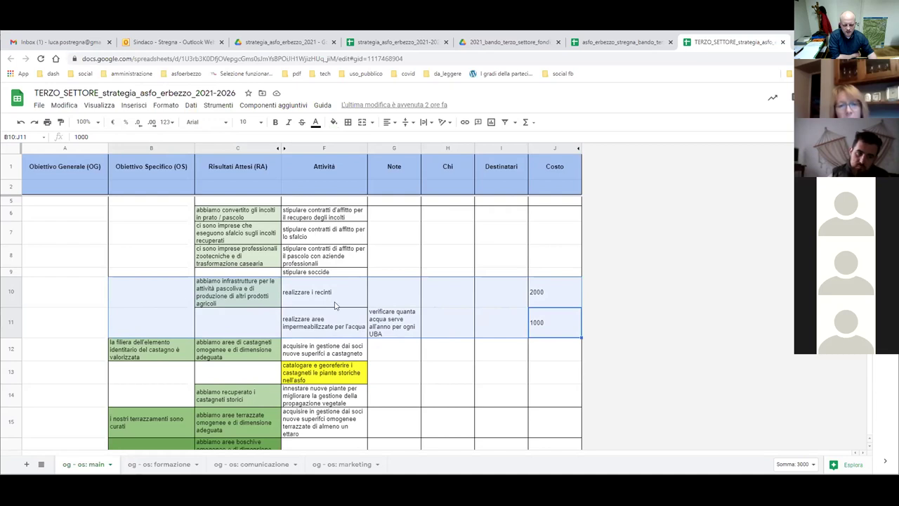
pyautogui.scroll(-2, 336, 305)
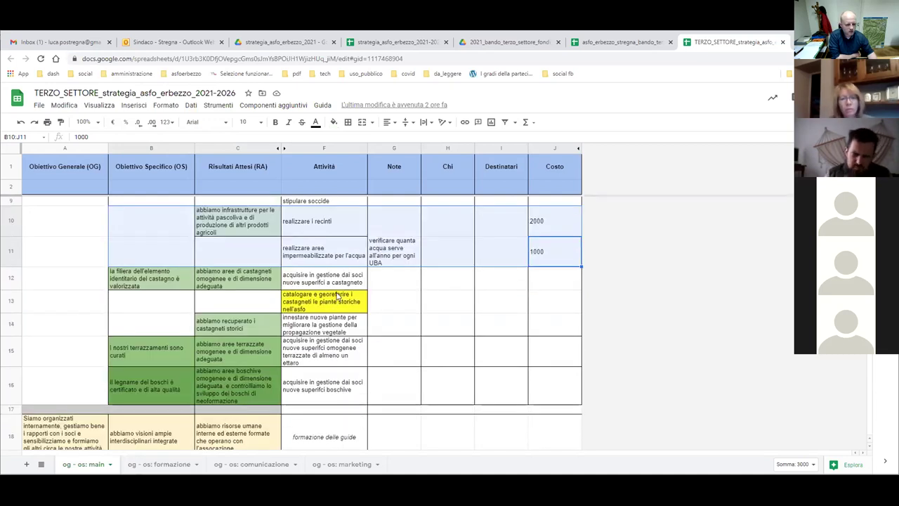
pyautogui.scroll(-2, 336, 295)
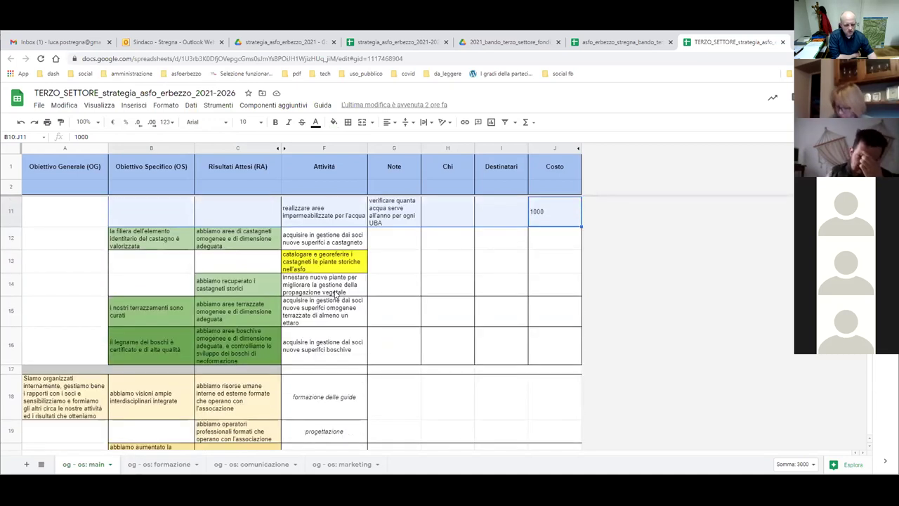
pyautogui.scroll(1, 335, 295)
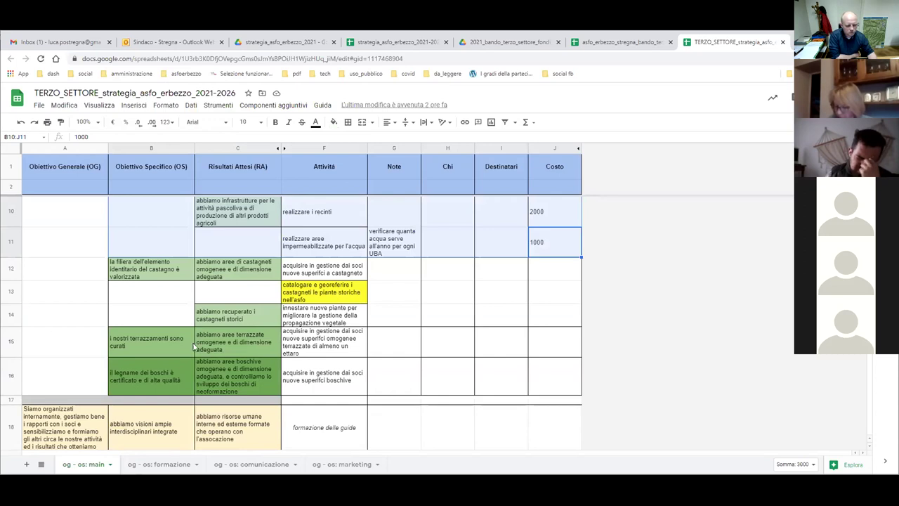
pyautogui.moveTo(314, 370); pyautogui.dragTo(148, 277)
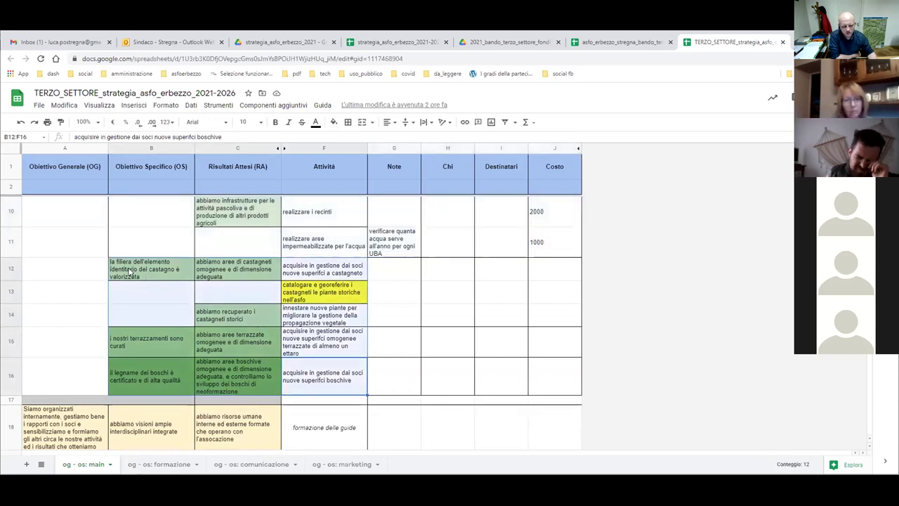
pyautogui.click(130, 271)
pyautogui.click(144, 343)
pyautogui.click(160, 379)
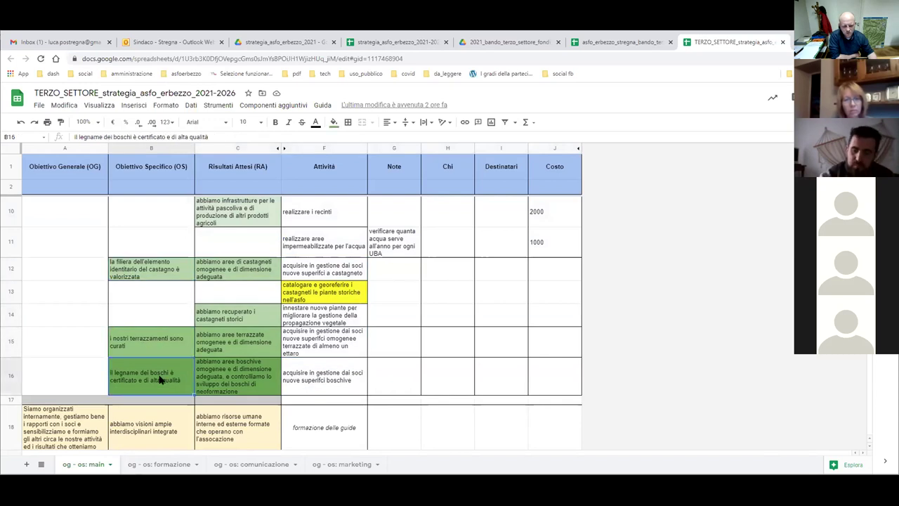
pyautogui.moveTo(340, 385); pyautogui.dragTo(287, 274)
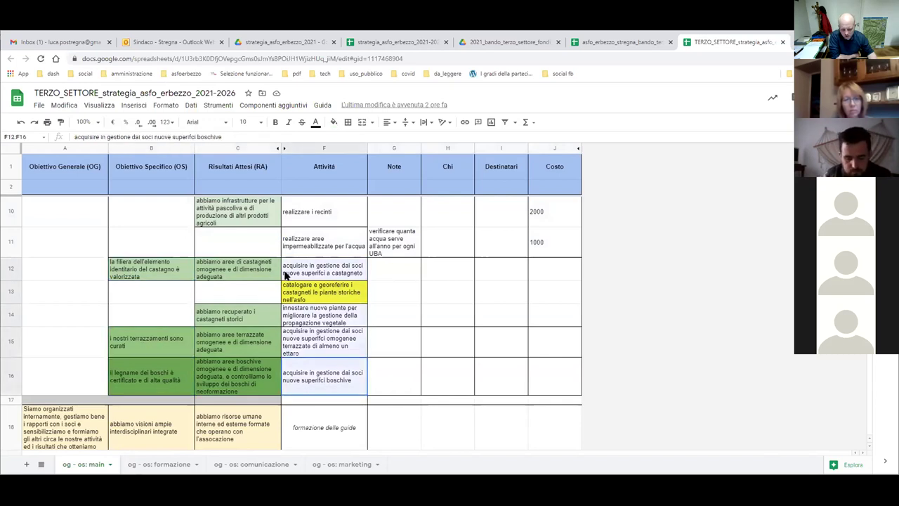
pyautogui.scroll(-3, 336, 293)
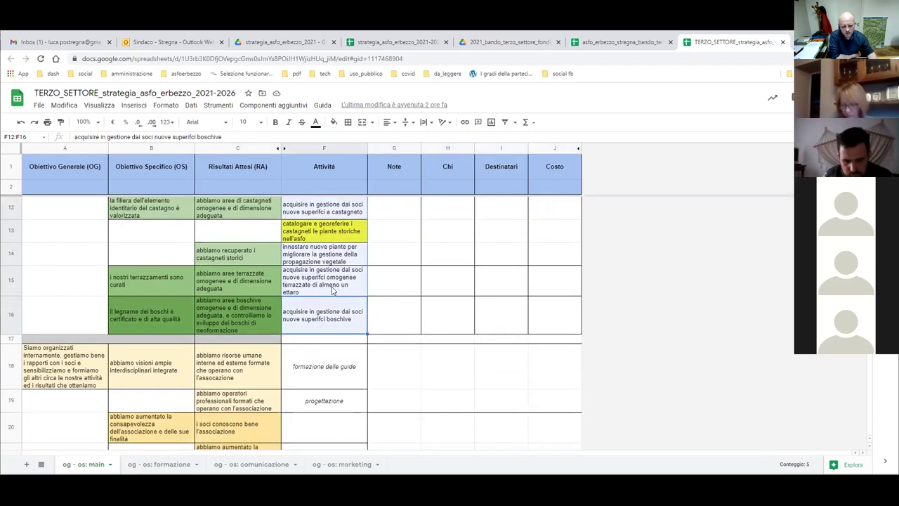
pyautogui.scroll(-1, 332, 291)
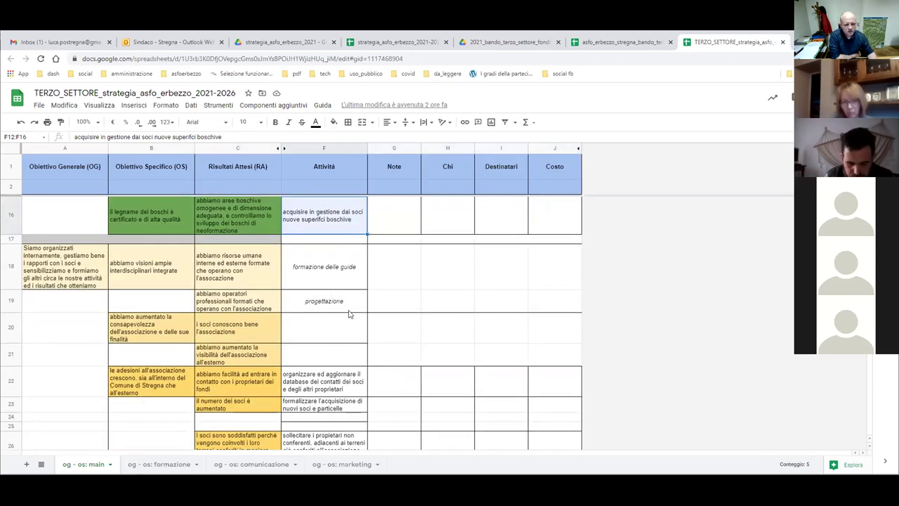
pyautogui.moveTo(344, 309); pyautogui.dragTo(218, 264)
pyautogui.click(242, 269)
pyautogui.click(327, 277)
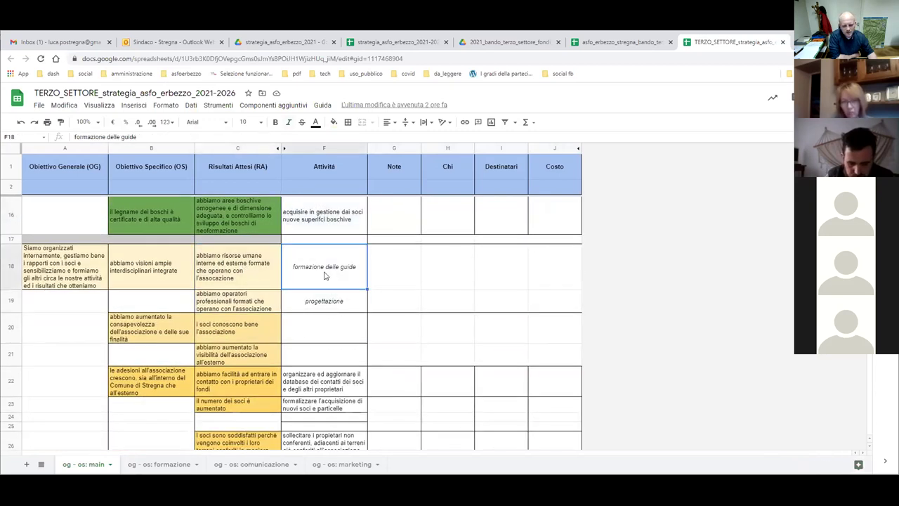
pyautogui.click(338, 302)
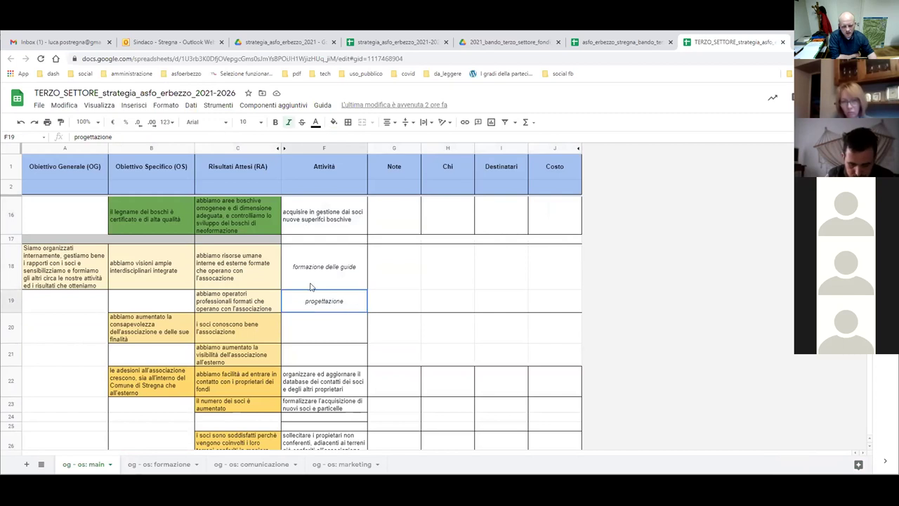
pyautogui.keyDown('shift'); pyautogui.click(239, 271); pyautogui.keyUp('shift')
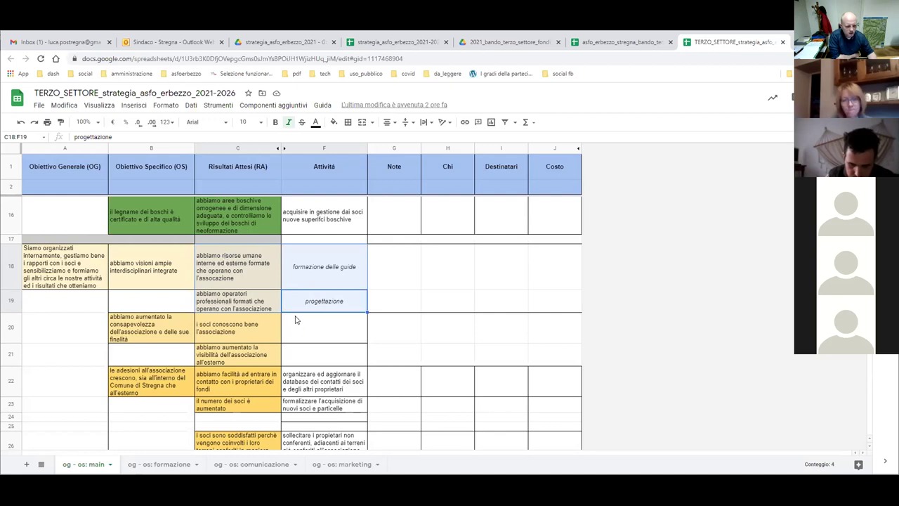
# Scroll down the strategy table and select the trail network cells C32 to F33.
pyautogui.scroll(-3, 295, 320)
pyautogui.scroll(-1, 296, 320)
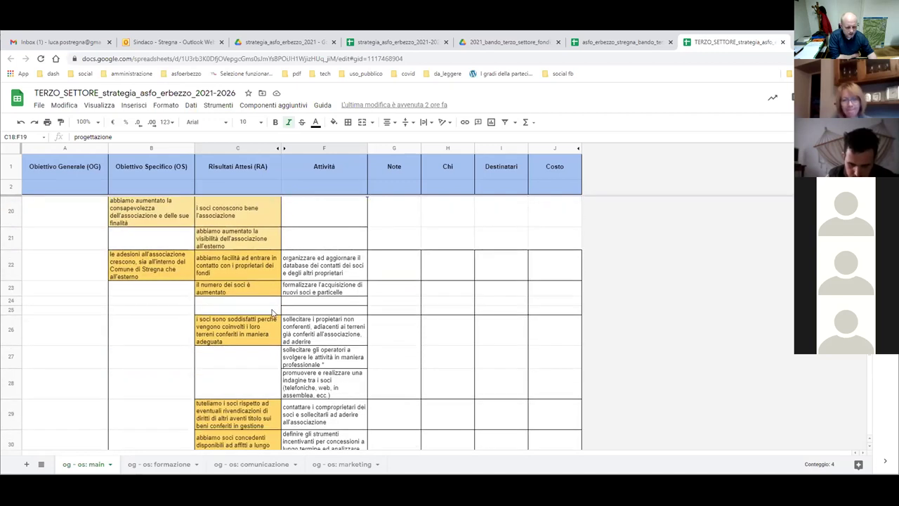
pyautogui.scroll(-3, 278, 315)
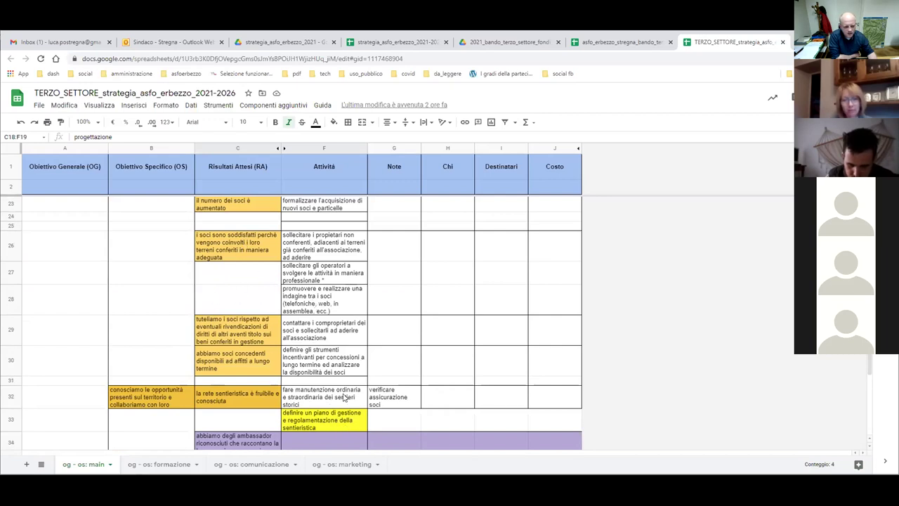
pyautogui.moveTo(345, 427); pyautogui.dragTo(245, 395)
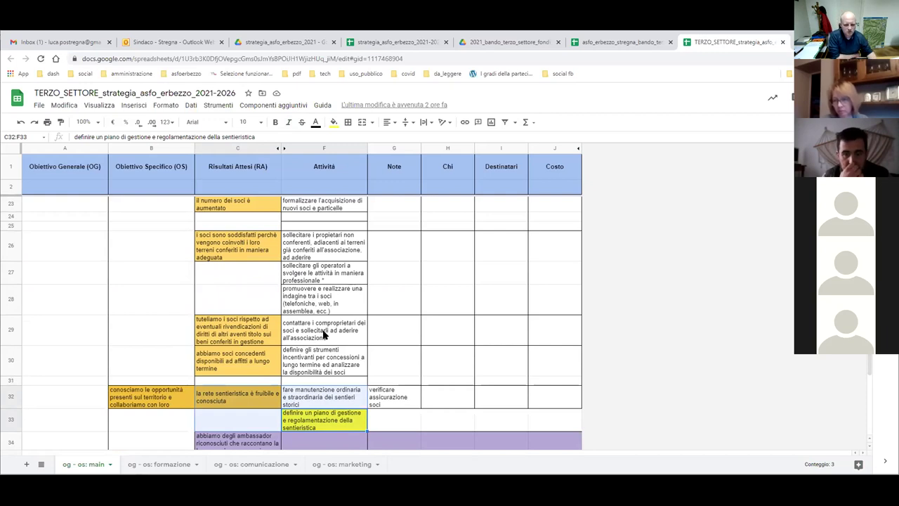
# Apply All borders to the activity cells F35 to F39, then select G35.
pyautogui.scroll(-3, 330, 354)
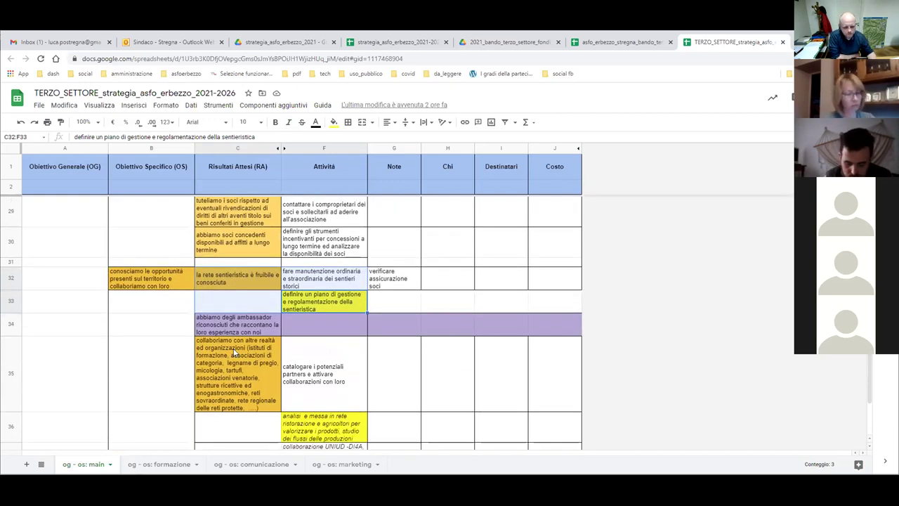
pyautogui.scroll(-2, 235, 353)
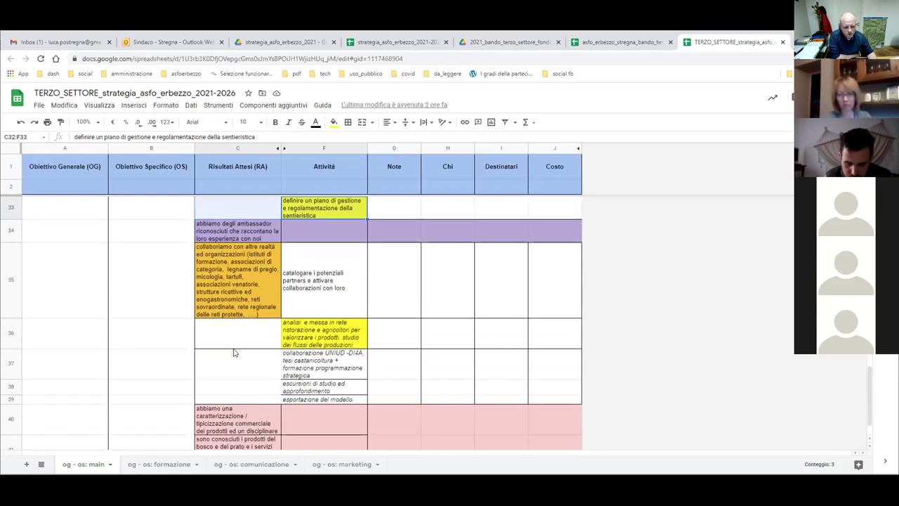
pyautogui.click(325, 367)
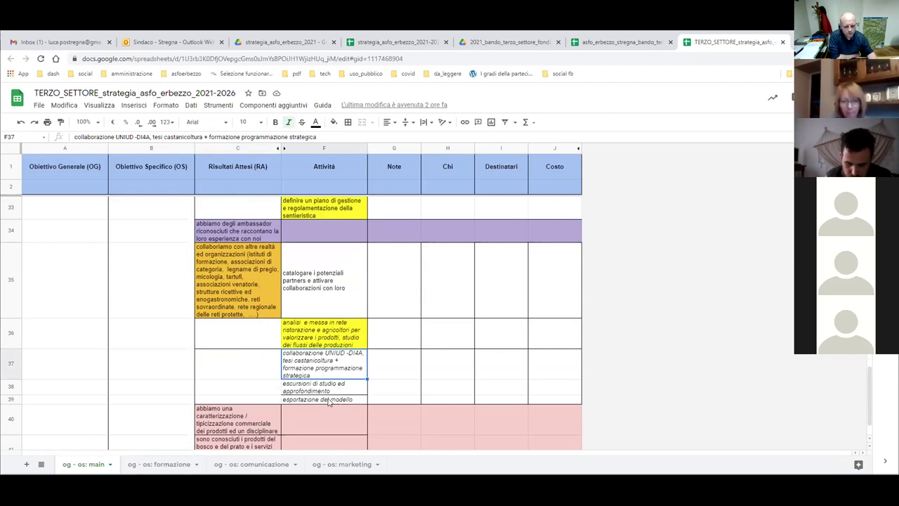
pyautogui.moveTo(345, 403); pyautogui.dragTo(314, 297)
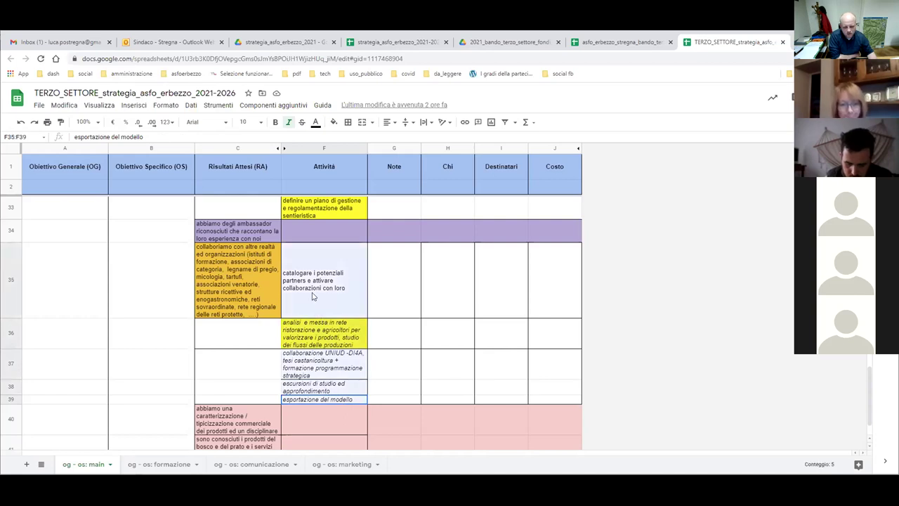
pyautogui.click(348, 123)
pyautogui.click(352, 140)
pyautogui.click(389, 284)
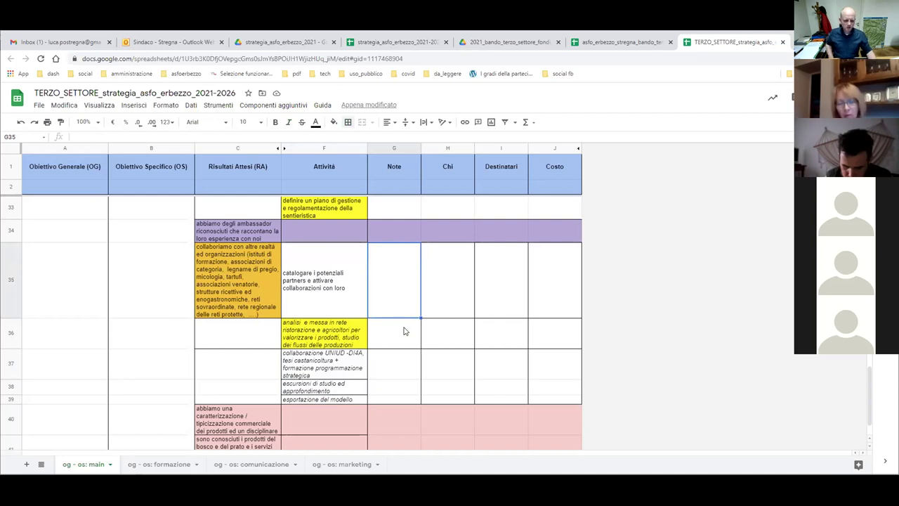
pyautogui.scroll(-1, 406, 330)
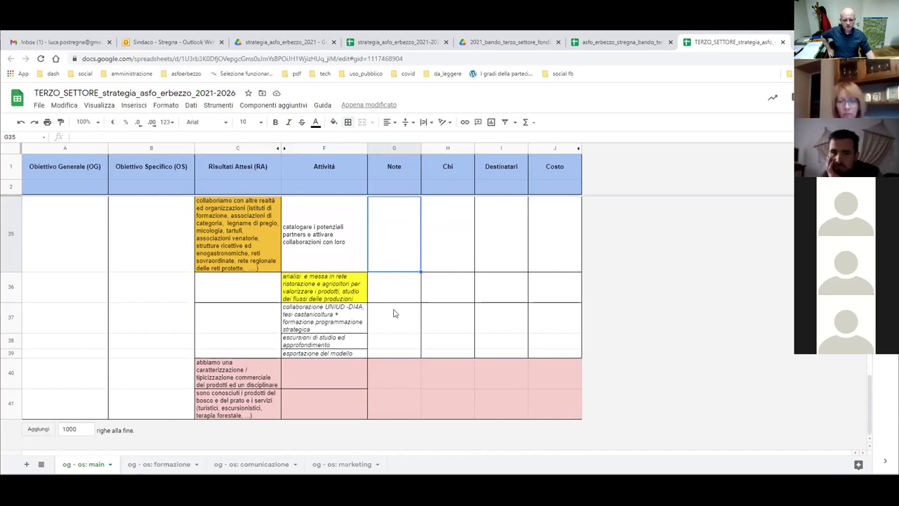
pyautogui.scroll(5, 395, 313)
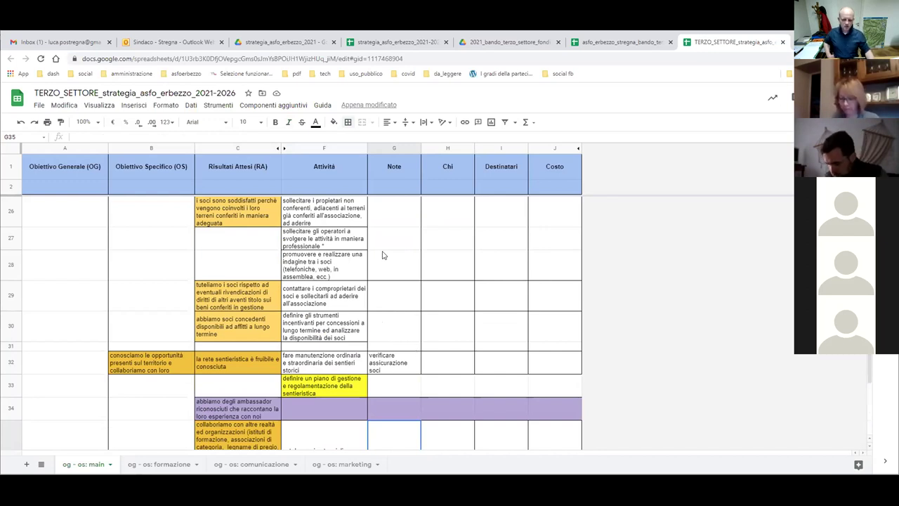
pyautogui.moveTo(566, 271); pyautogui.dragTo(399, 212)
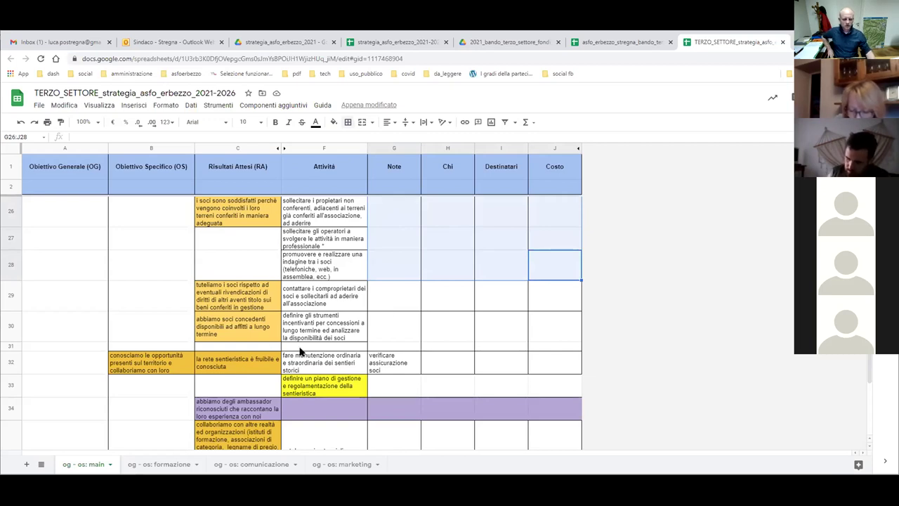
pyautogui.moveTo(554, 332); pyautogui.dragTo(257, 299)
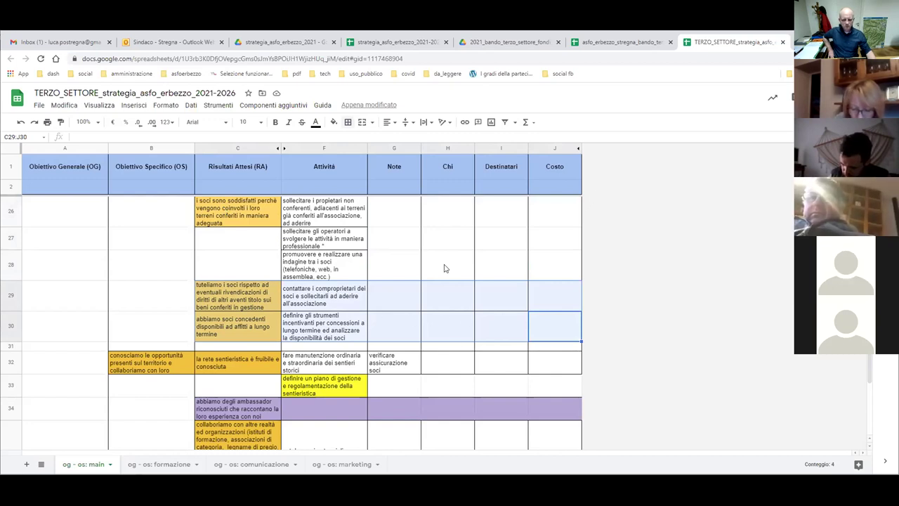
pyautogui.click(554, 335)
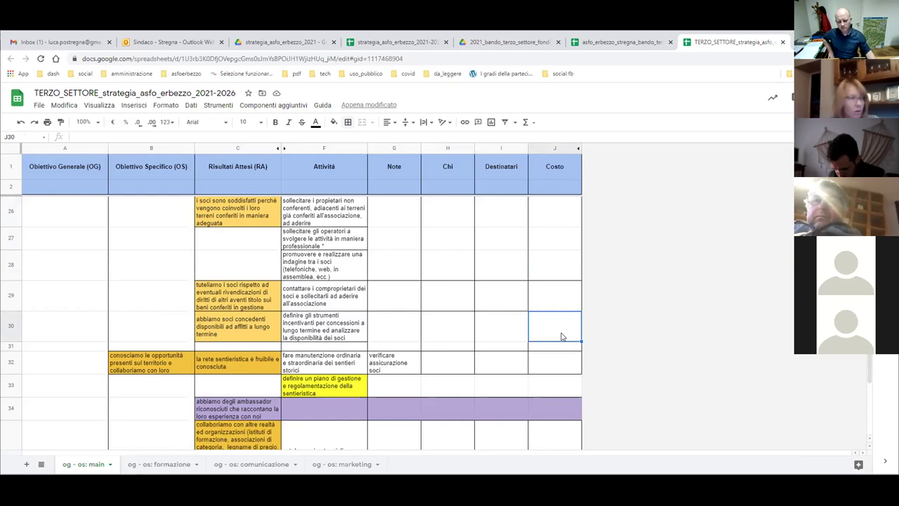
pyautogui.moveTo(563, 341); pyautogui.dragTo(240, 218)
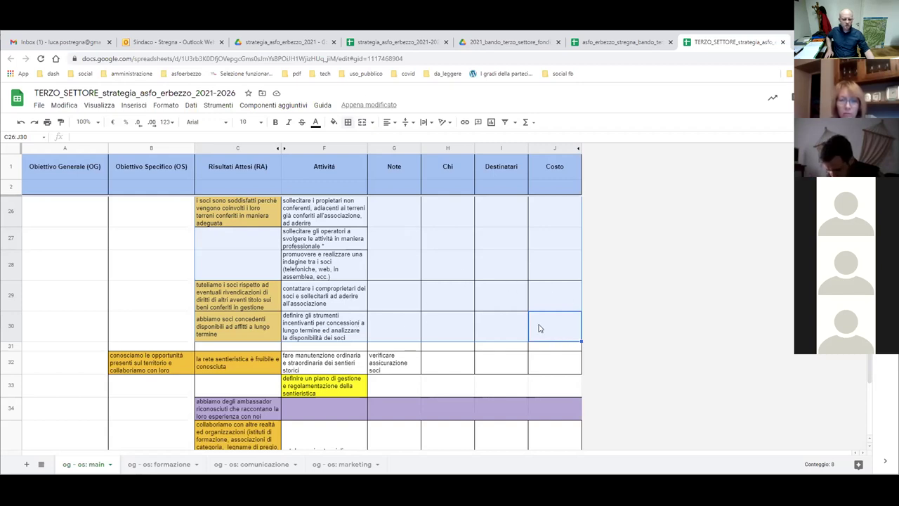
# Delete the empty spacer row 31 with Elimina riga, then select G29.
pyautogui.click(7, 346)
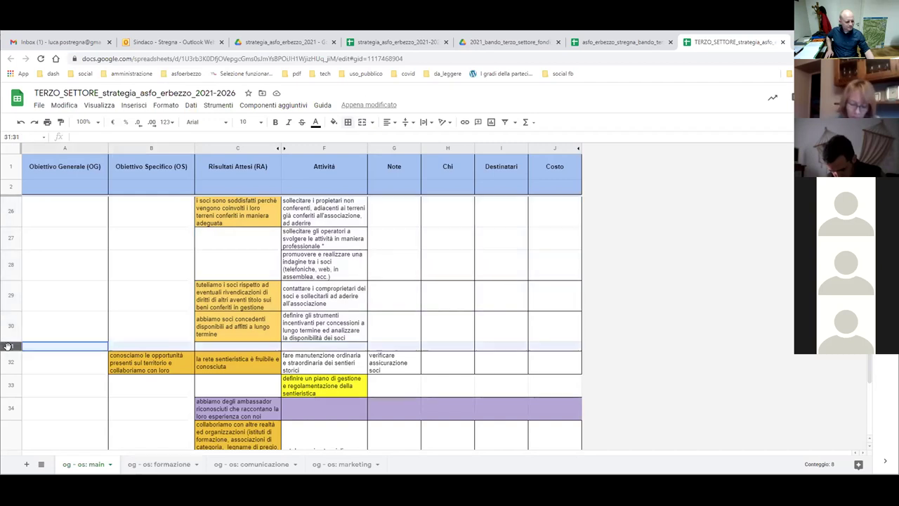
pyautogui.rightClick(7, 346)
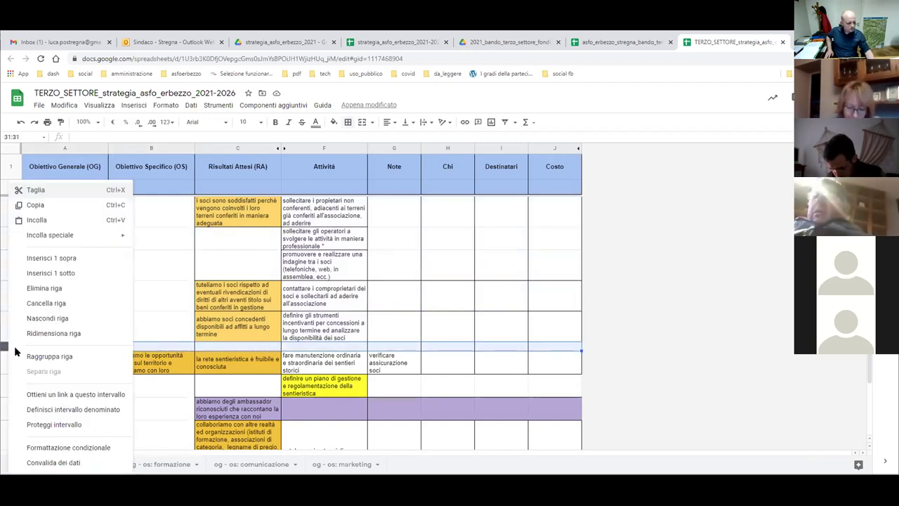
pyautogui.click(33, 288)
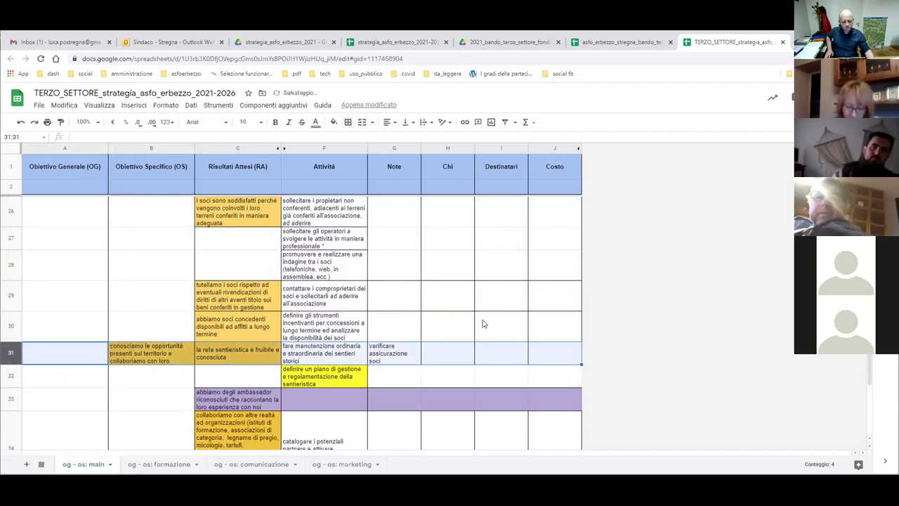
pyautogui.click(417, 307)
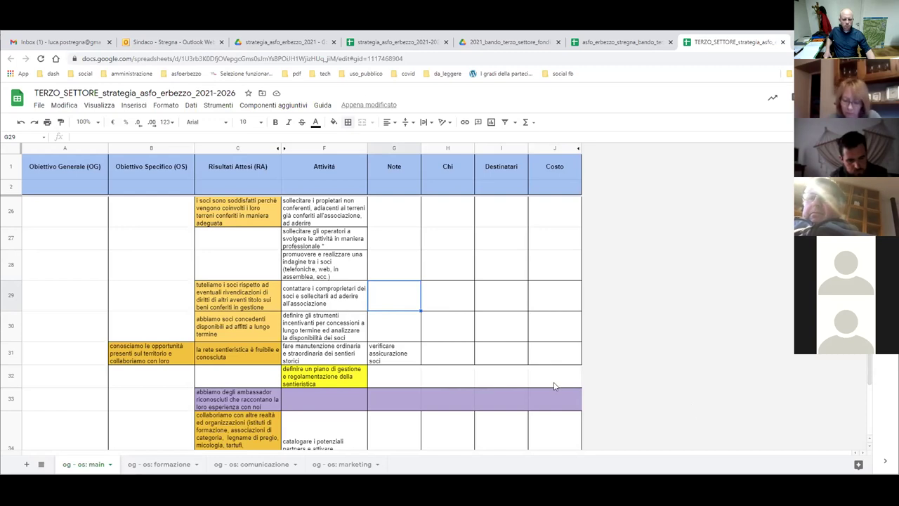
# Add an outer border around cells G32 to J32 in row 32.
pyautogui.moveTo(564, 379); pyautogui.dragTo(384, 380)
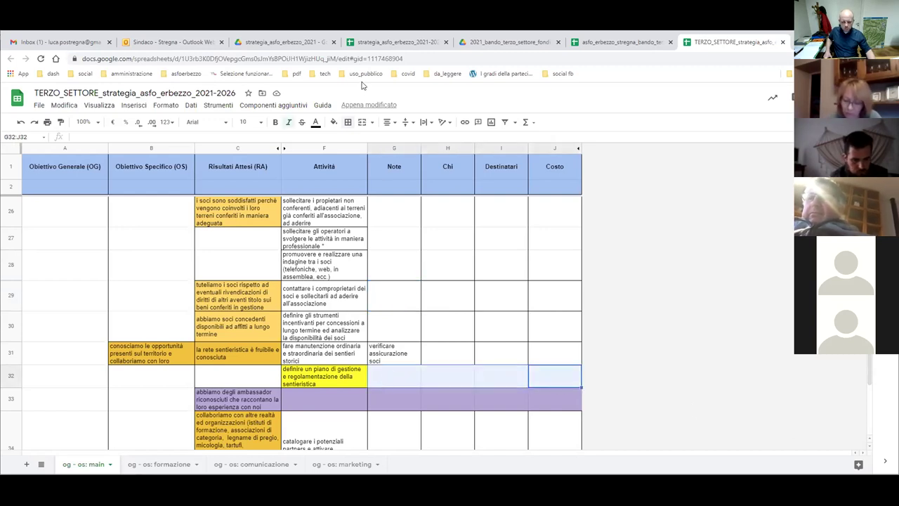
pyautogui.click(349, 123)
pyautogui.click(402, 142)
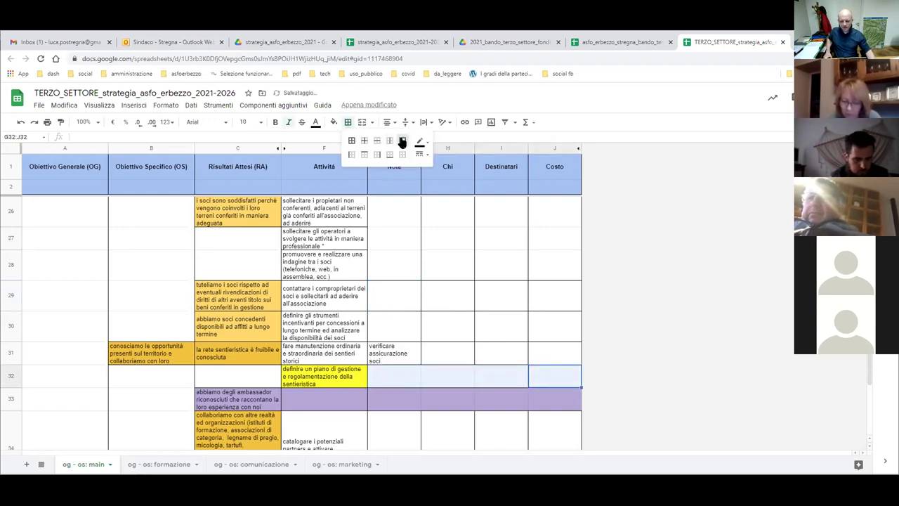